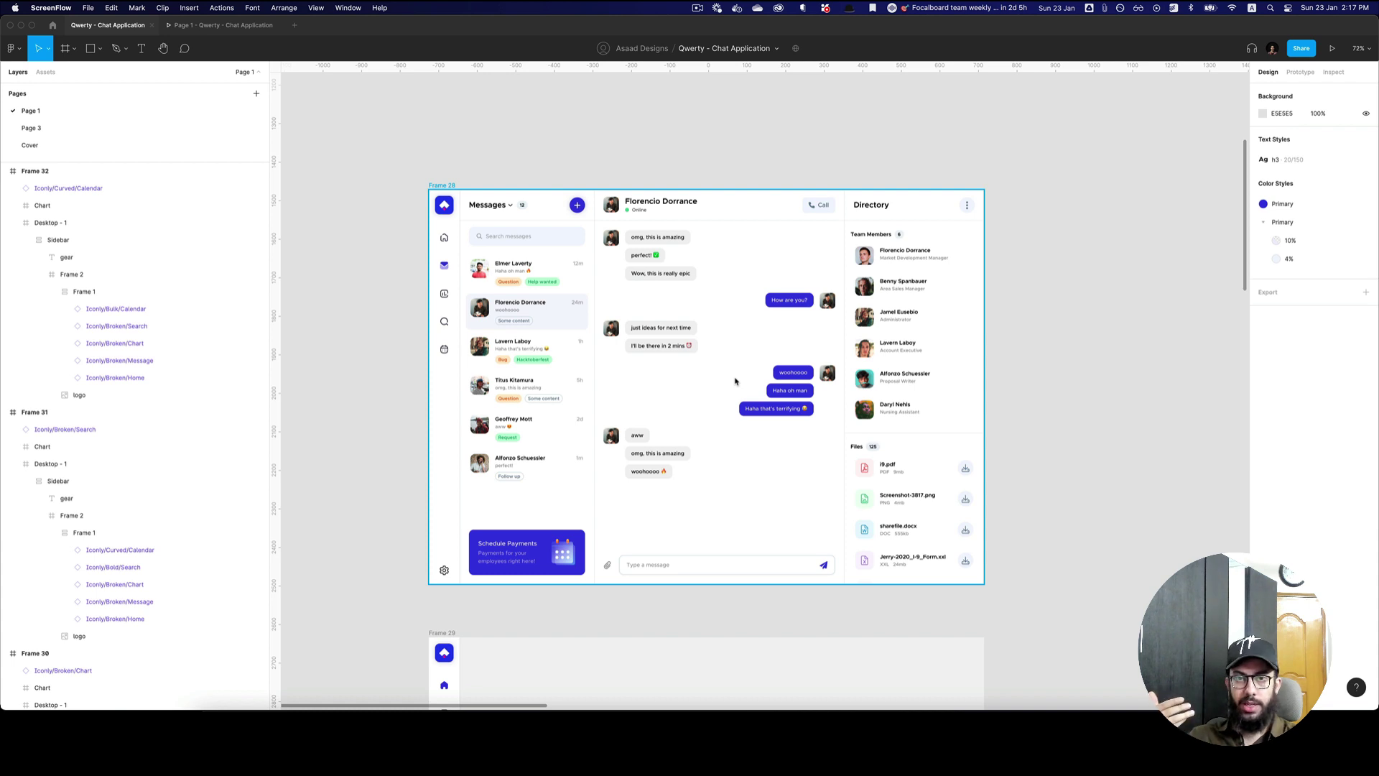
# - Open the prototype interactions of the Home icon in Frame 28's sidebar
pyautogui.hscroll(1, 734, 382)
pyautogui.click(395, 250)
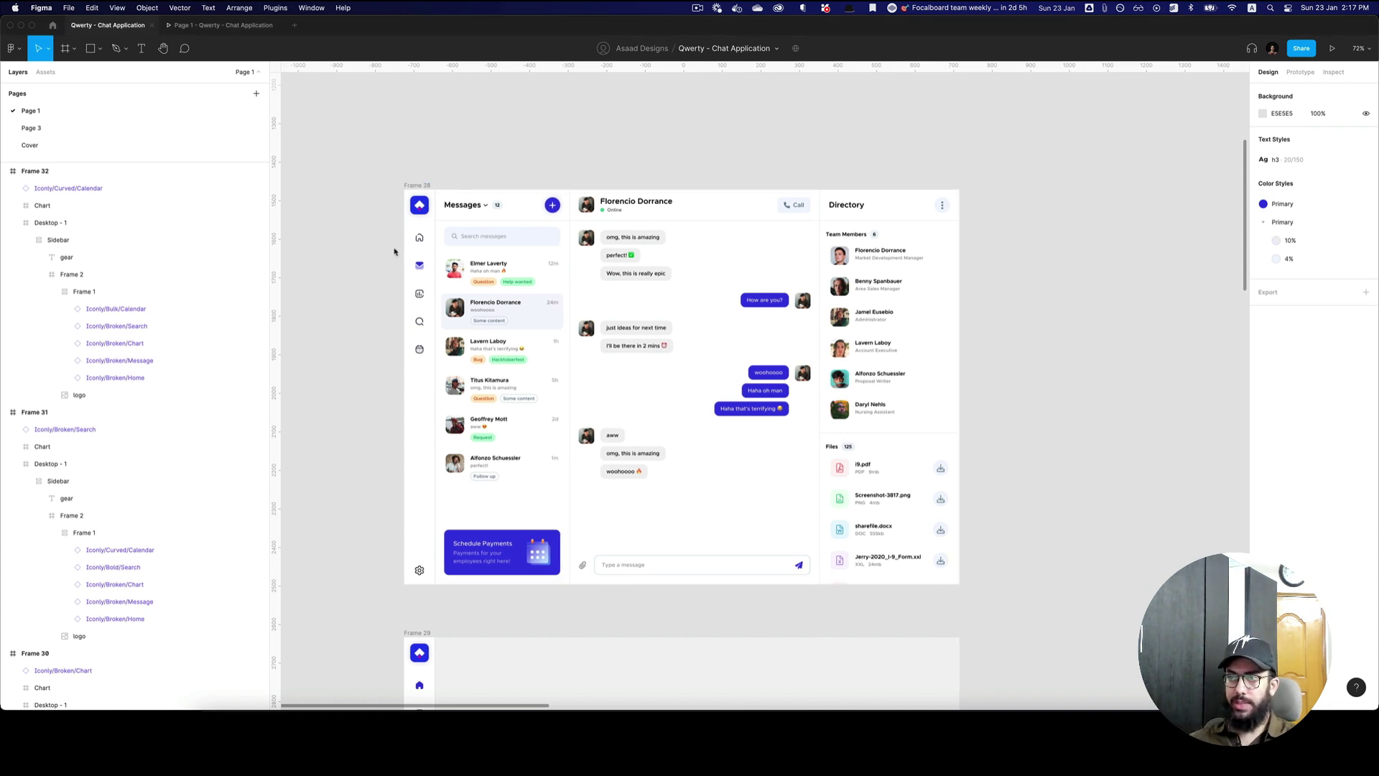
pyautogui.press('z')
pyautogui.click(438, 252)
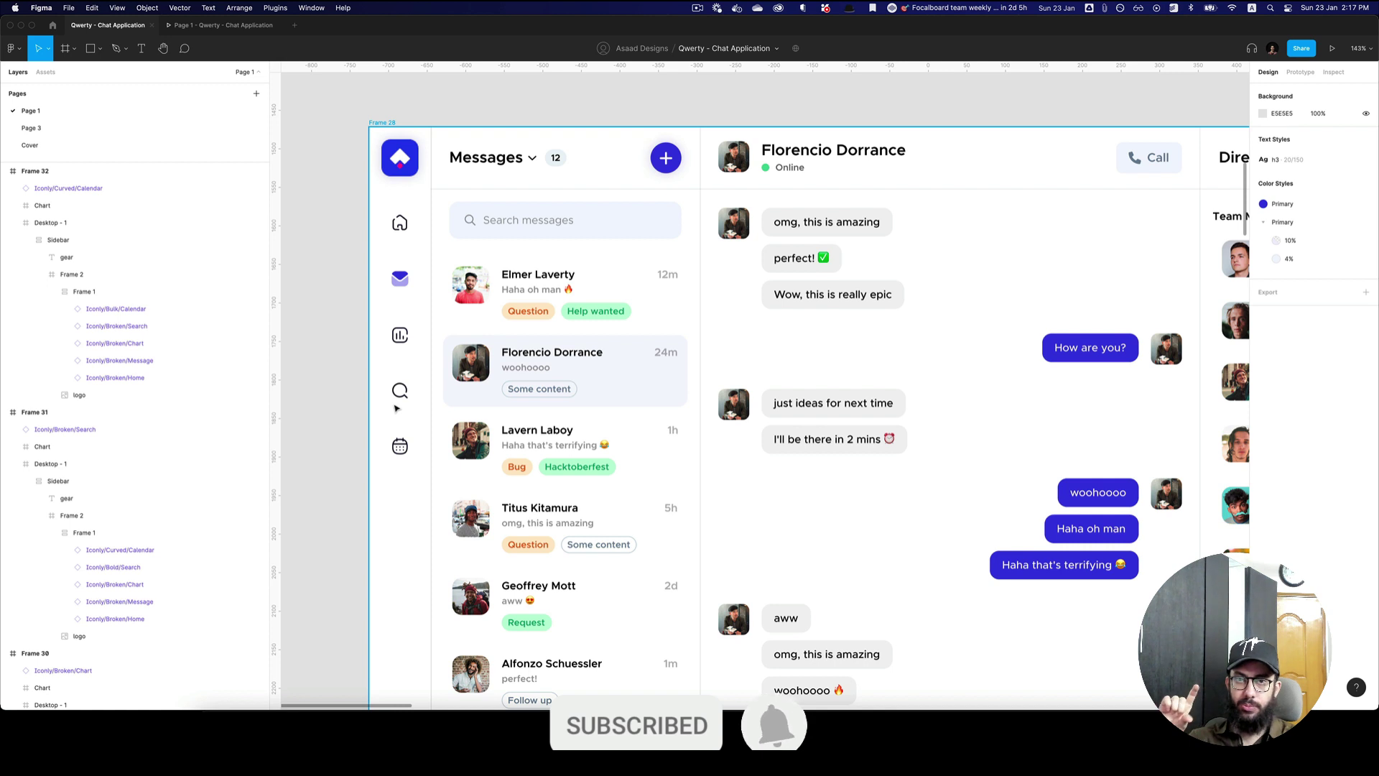
pyautogui.keyDown('super'); pyautogui.click(404, 225); pyautogui.keyUp('super')
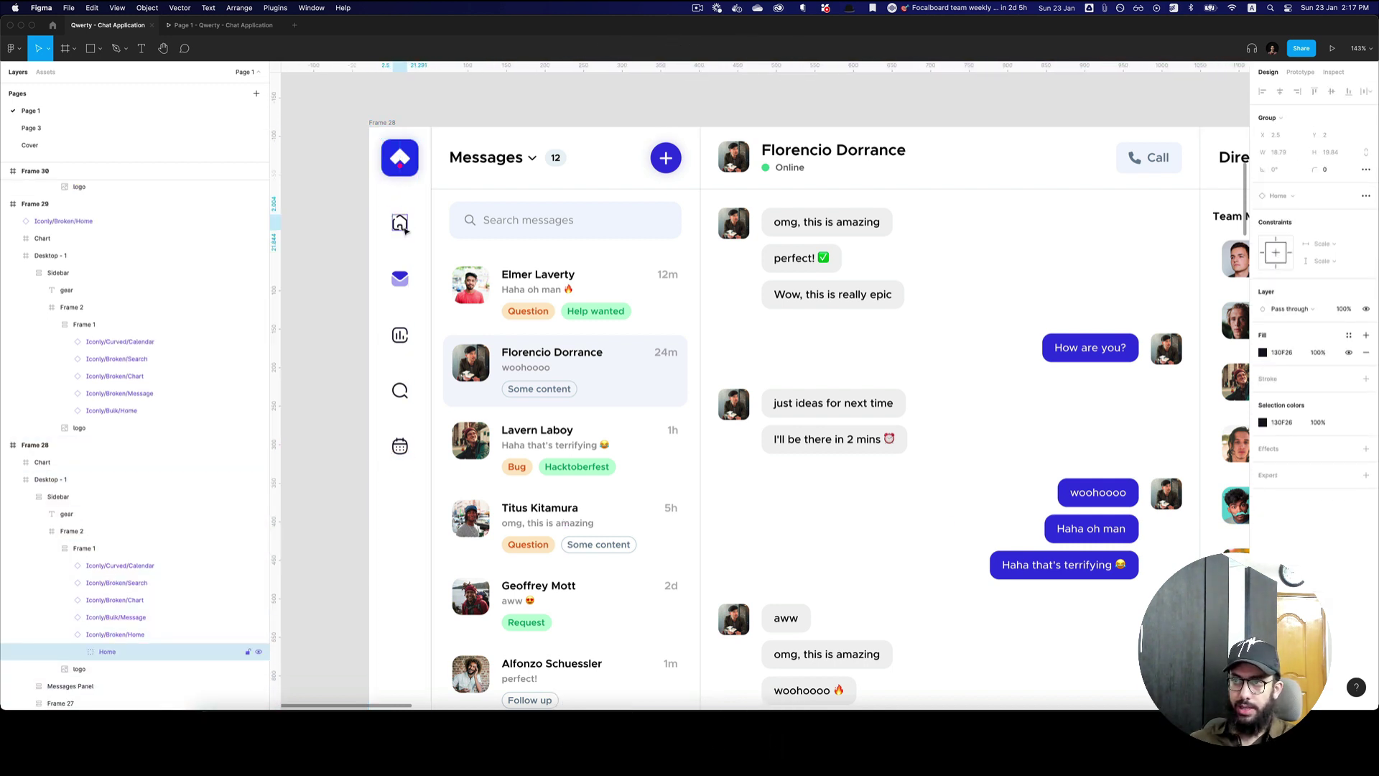
pyautogui.hotkey('shift', 'Return')
pyautogui.press('-')
pyautogui.hotkey('shift', 'e')
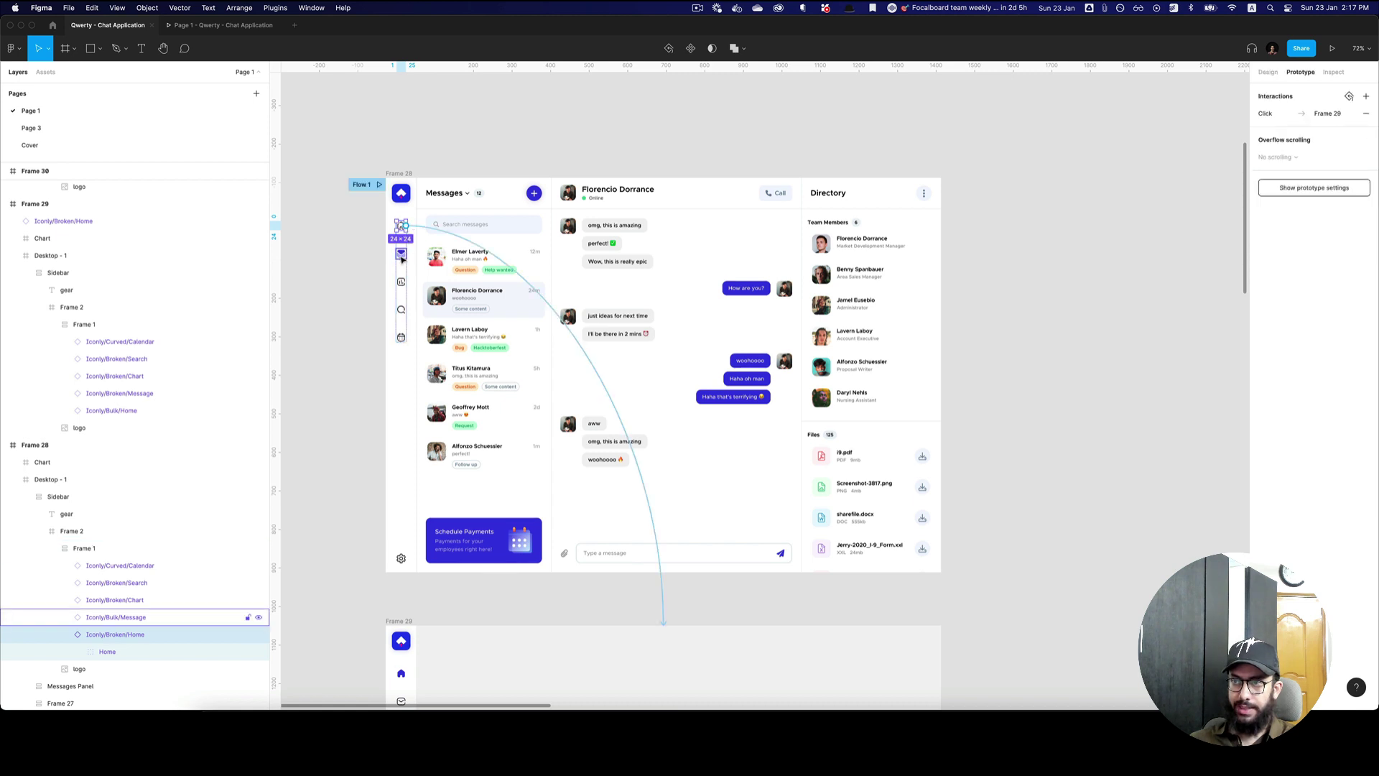
# - Link the Message icon in Frame 28's sidebar to Frame 29 and its Chart icon to Frame 30
pyautogui.click(402, 256)
pyautogui.moveTo(407, 254); pyautogui.dragTo(632, 646)
pyautogui.click(400, 281)
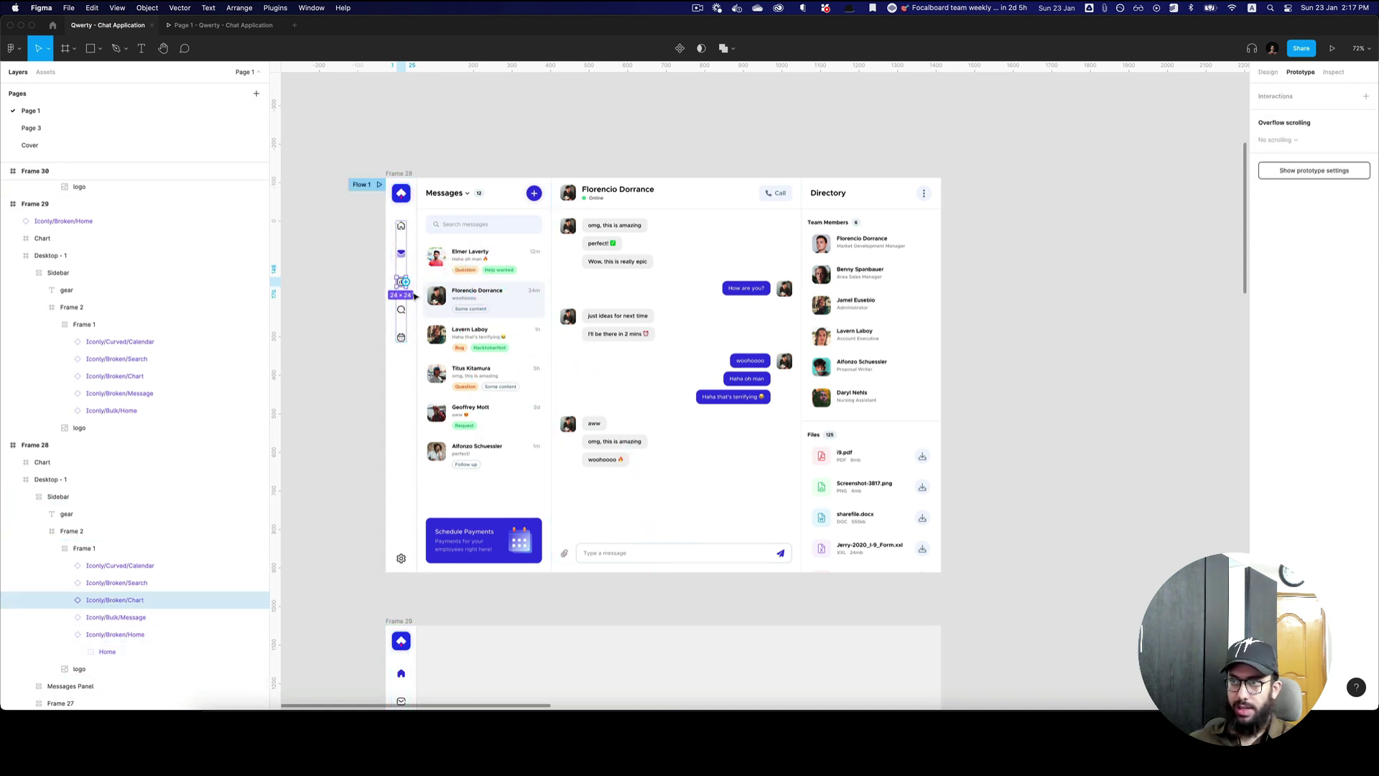
pyautogui.moveTo(406, 281); pyautogui.dragTo(690, 700)
# - Examine the sidebar in Frame 29 and its navigation icons for prototype links
pyautogui.scroll(4, 486, 322)
pyautogui.scroll(5, 486, 323)
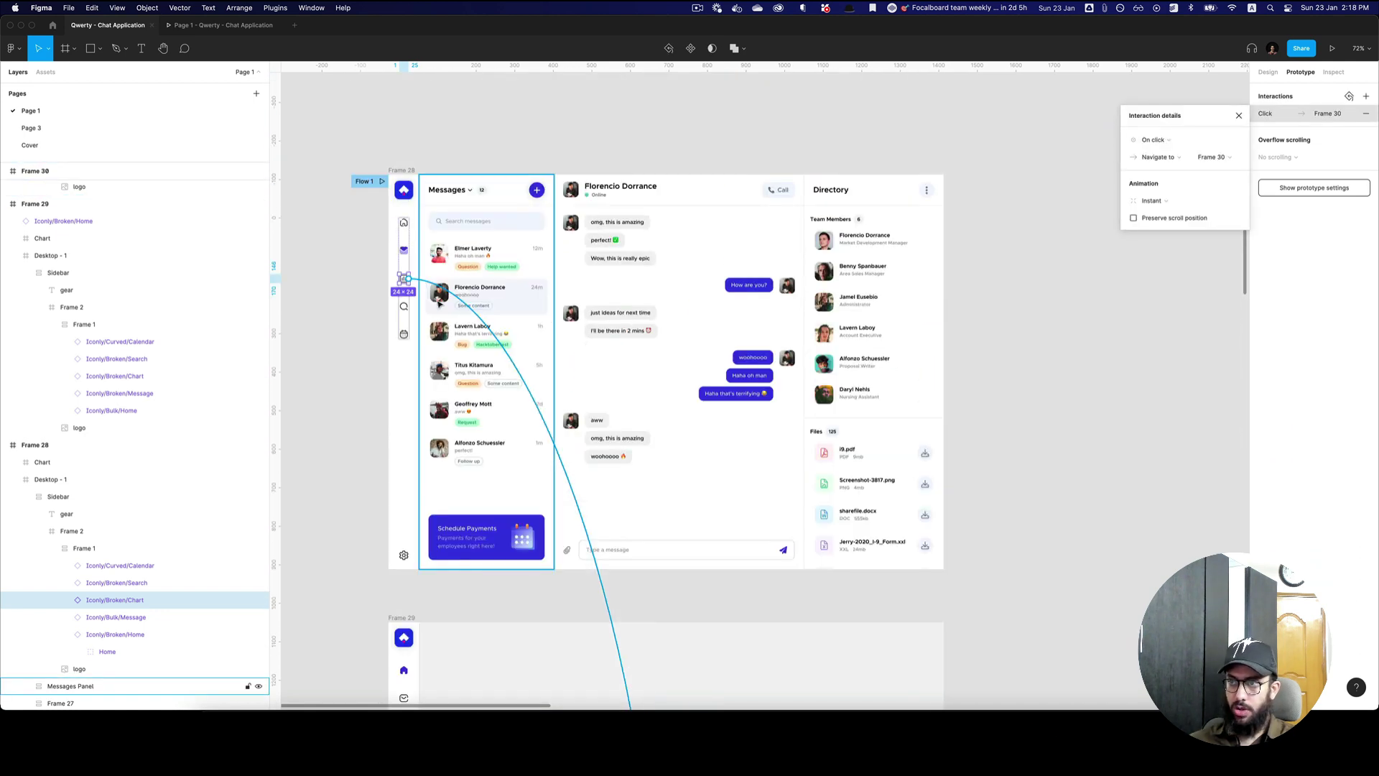
pyautogui.scroll(-3, 439, 304)
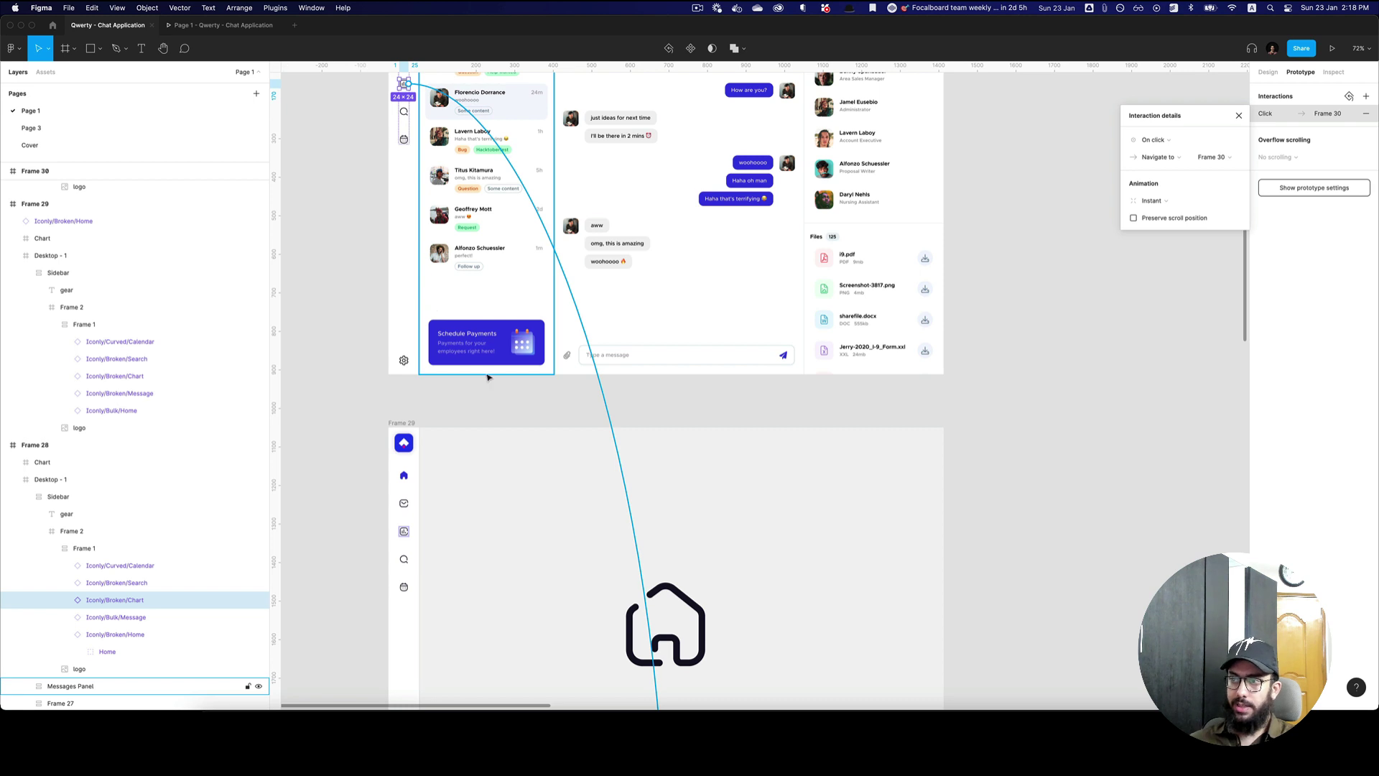
pyautogui.scroll(-2, 466, 402)
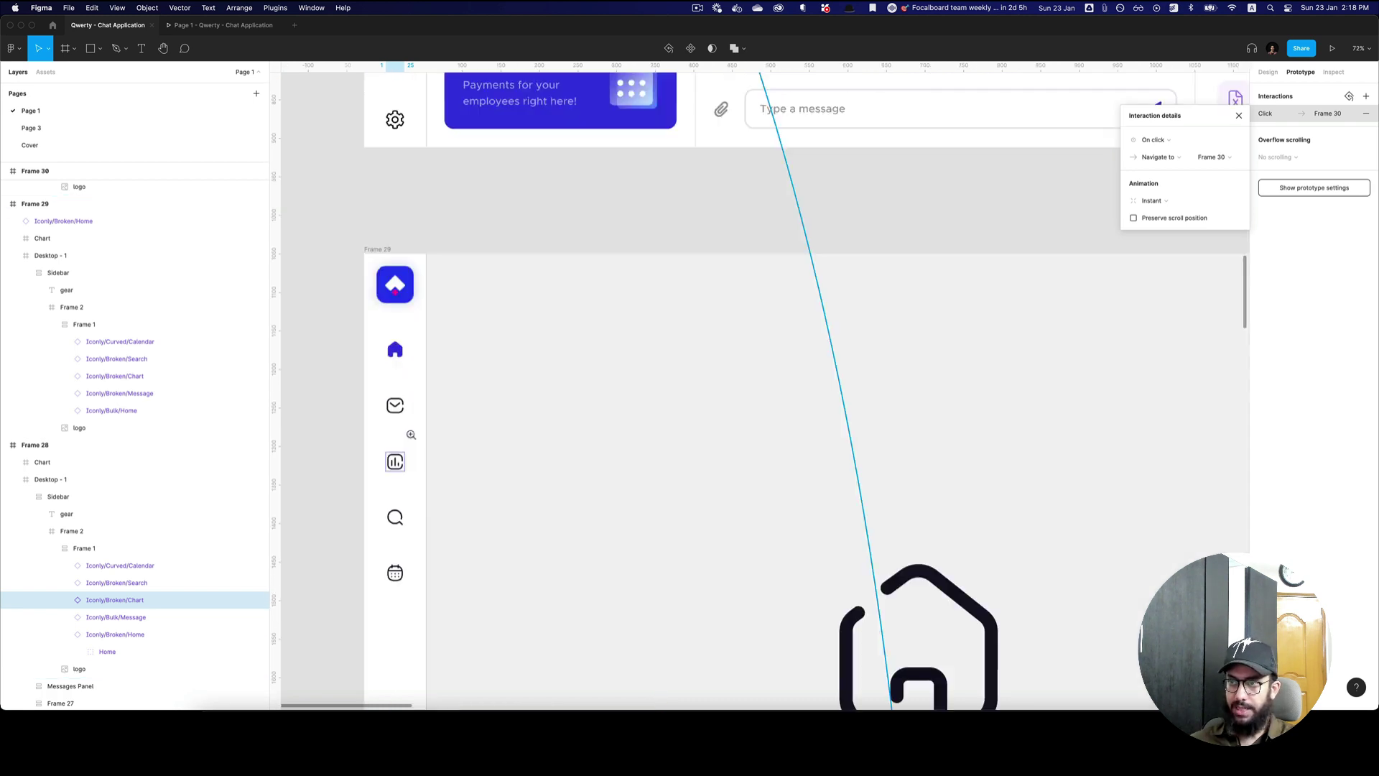
pyautogui.scroll(5, 420, 420)
pyautogui.click(396, 403)
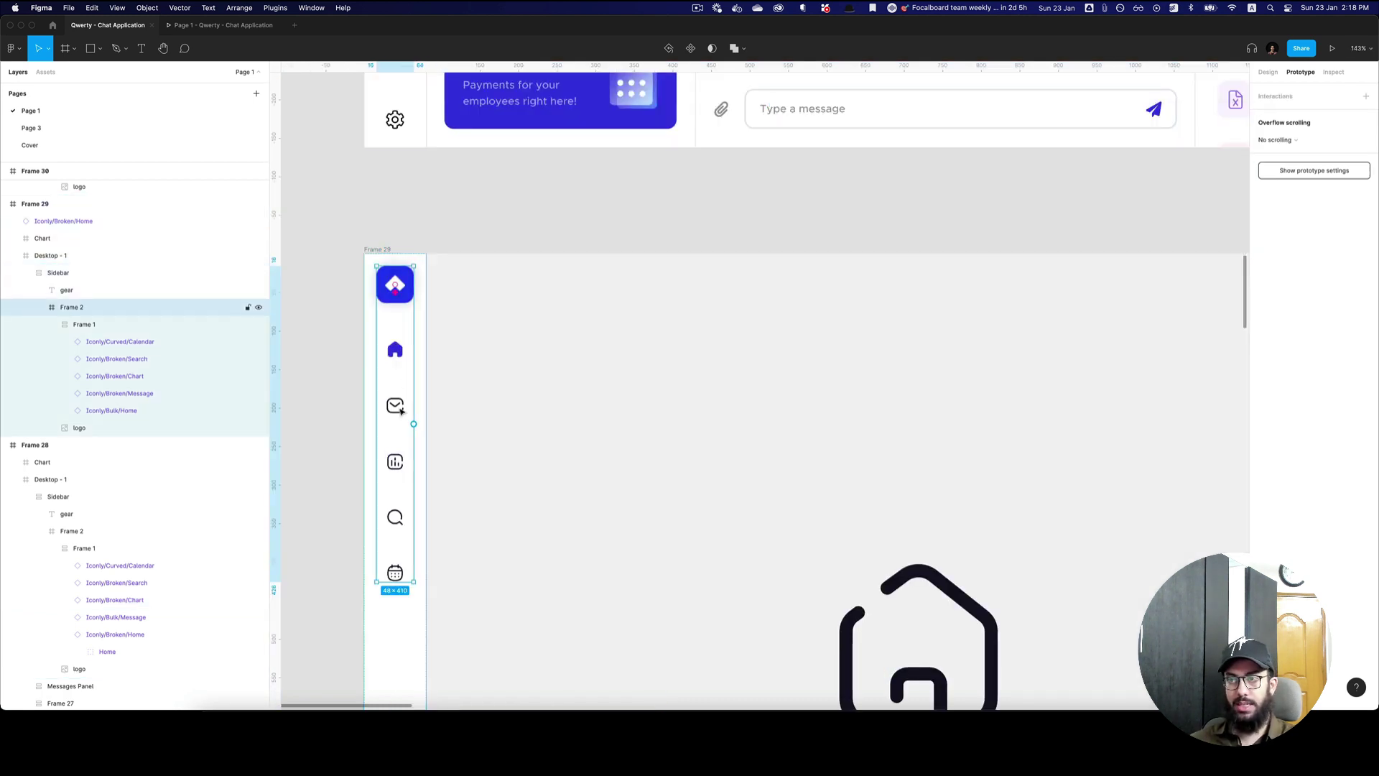
pyautogui.scroll(-5, 431, 392)
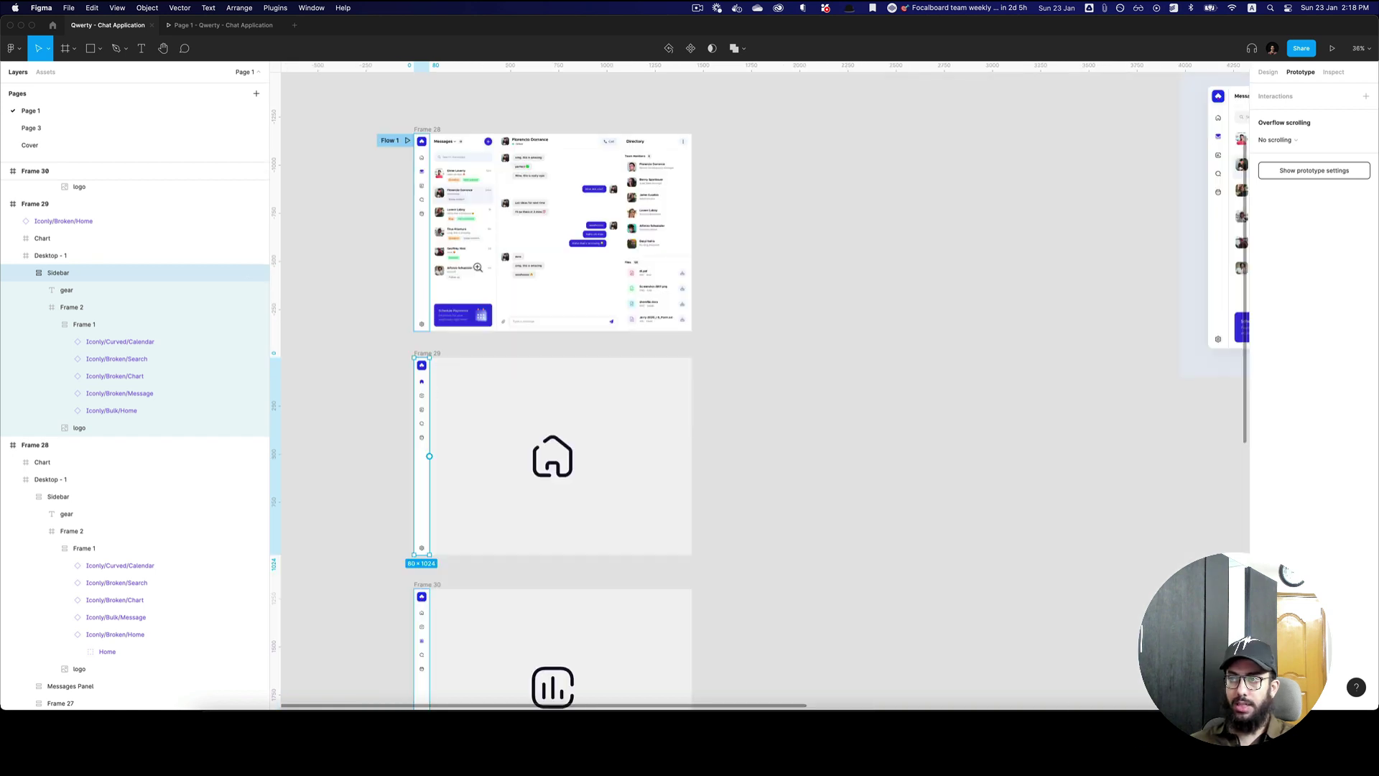
# - Turn Frame 28's sidebar into a component and move it out onto the empty canvas left of the frame
pyautogui.click(409, 197)
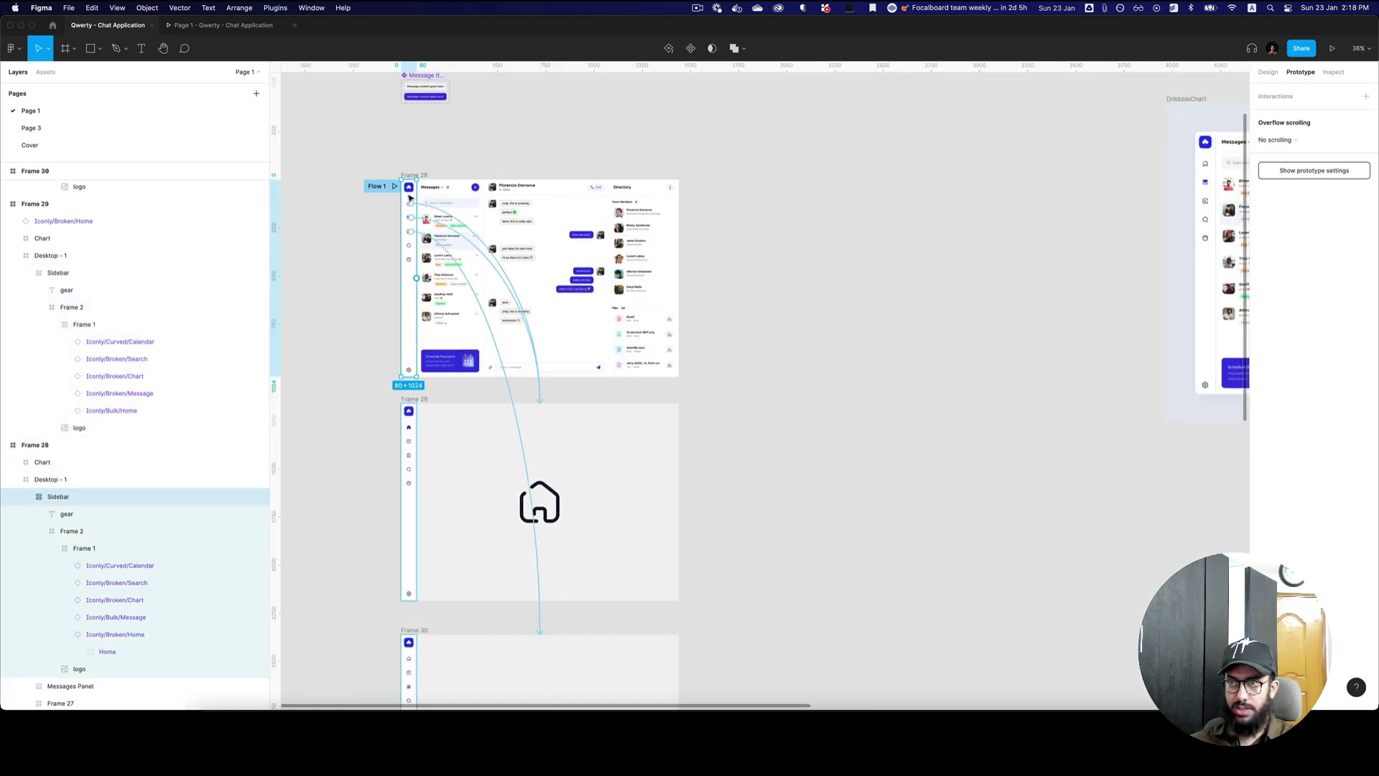
pyautogui.click(409, 197)
pyautogui.press('super+alt+k')
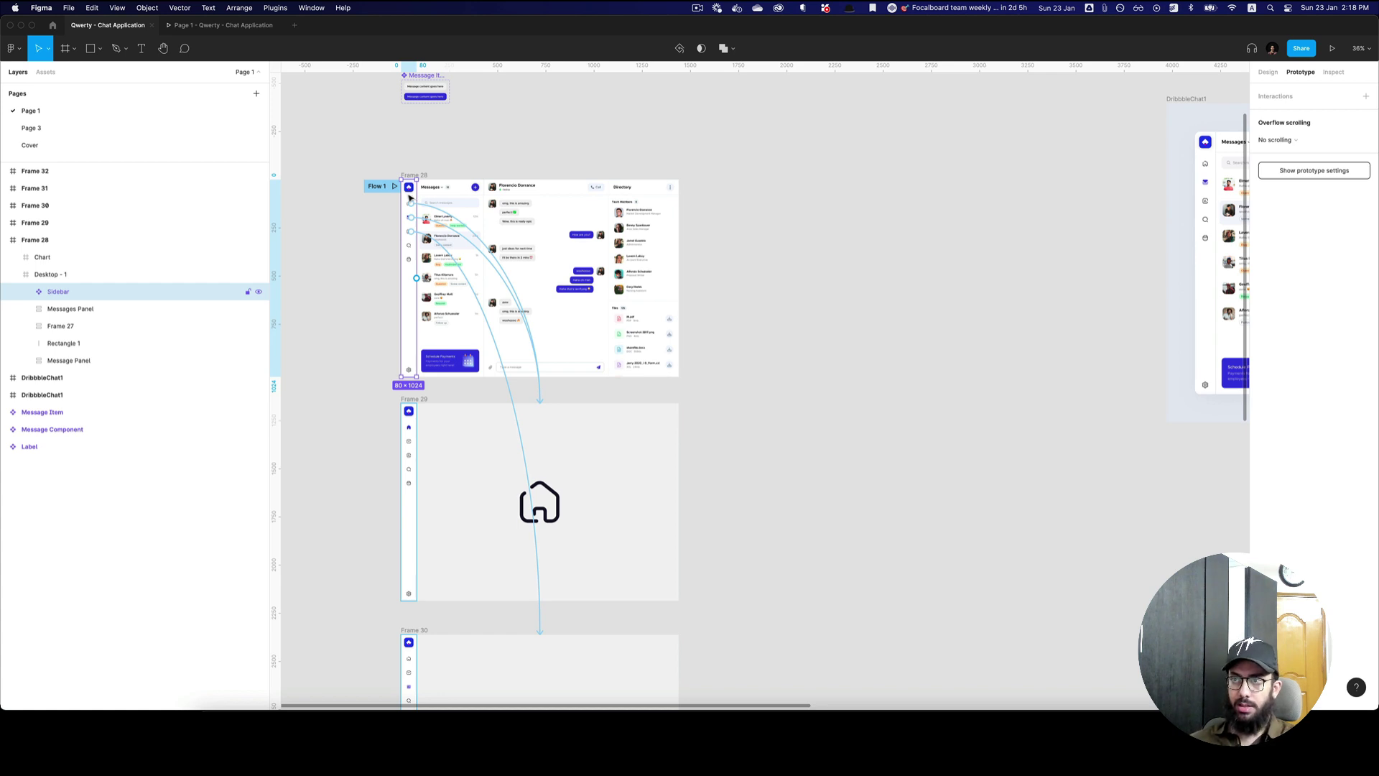
pyautogui.press('Escape')
pyautogui.press('super+z')
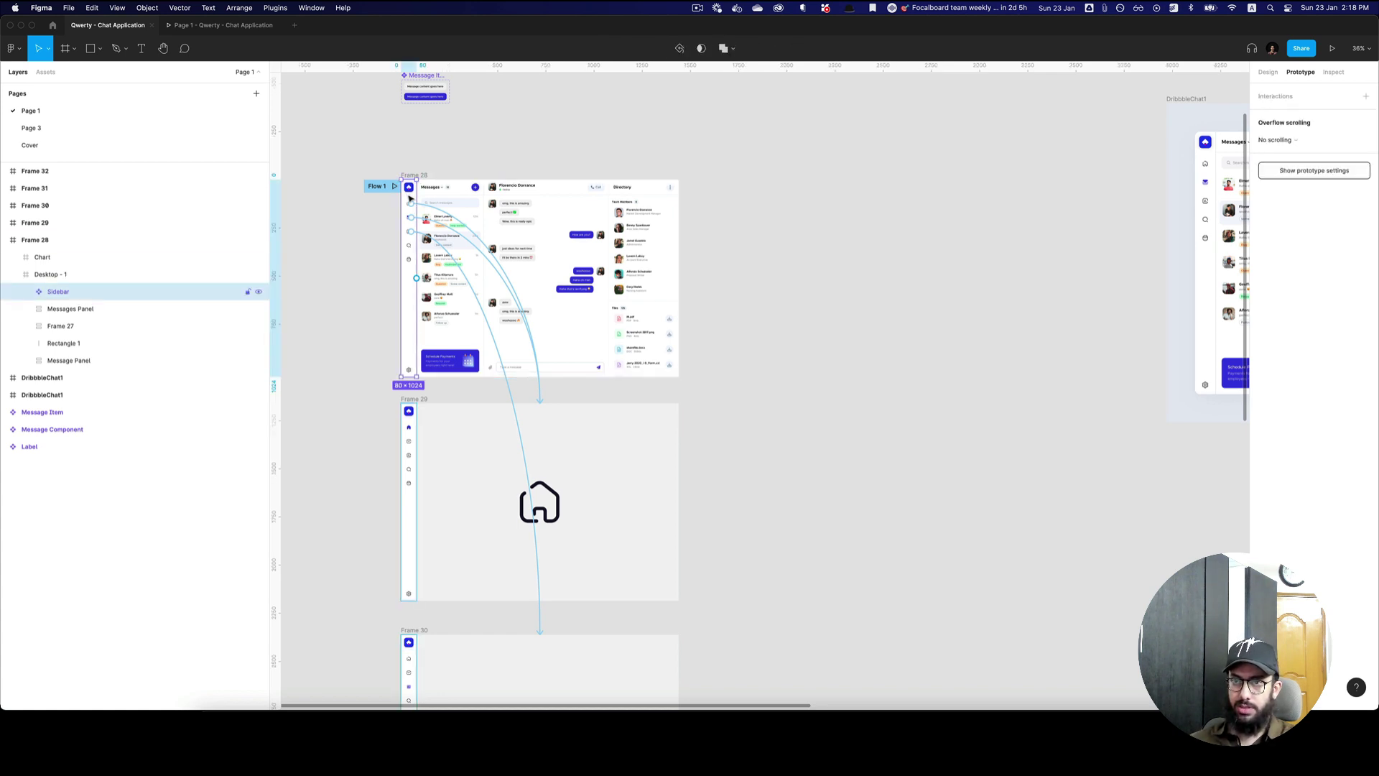
pyautogui.moveTo(409, 199); pyautogui.dragTo(289, 209)
pyautogui.hscroll(-5, 431, 201)
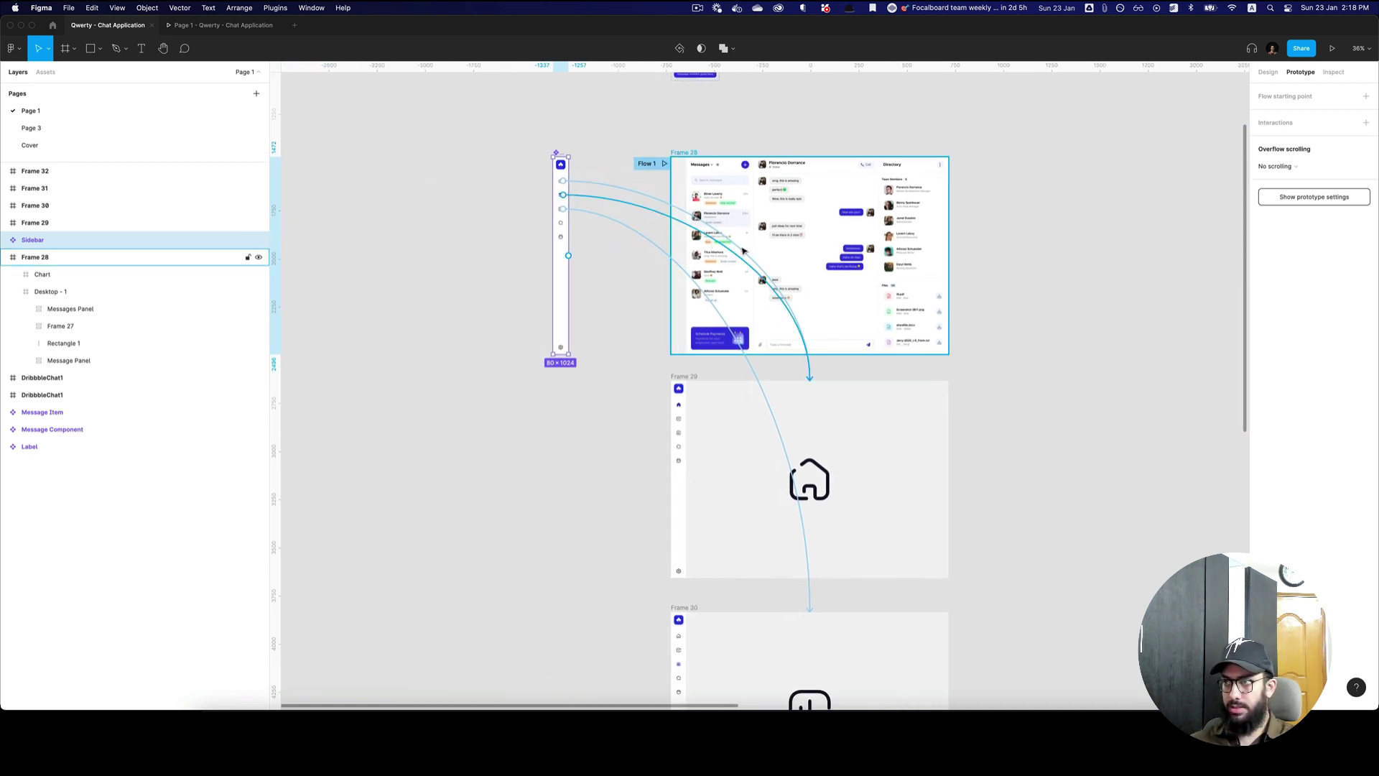
# - Remove the existing links from the Sidebar component's icons and connect its Home icon to Frame 29 on click
pyautogui.moveTo(643, 216); pyautogui.dragTo(604, 123)
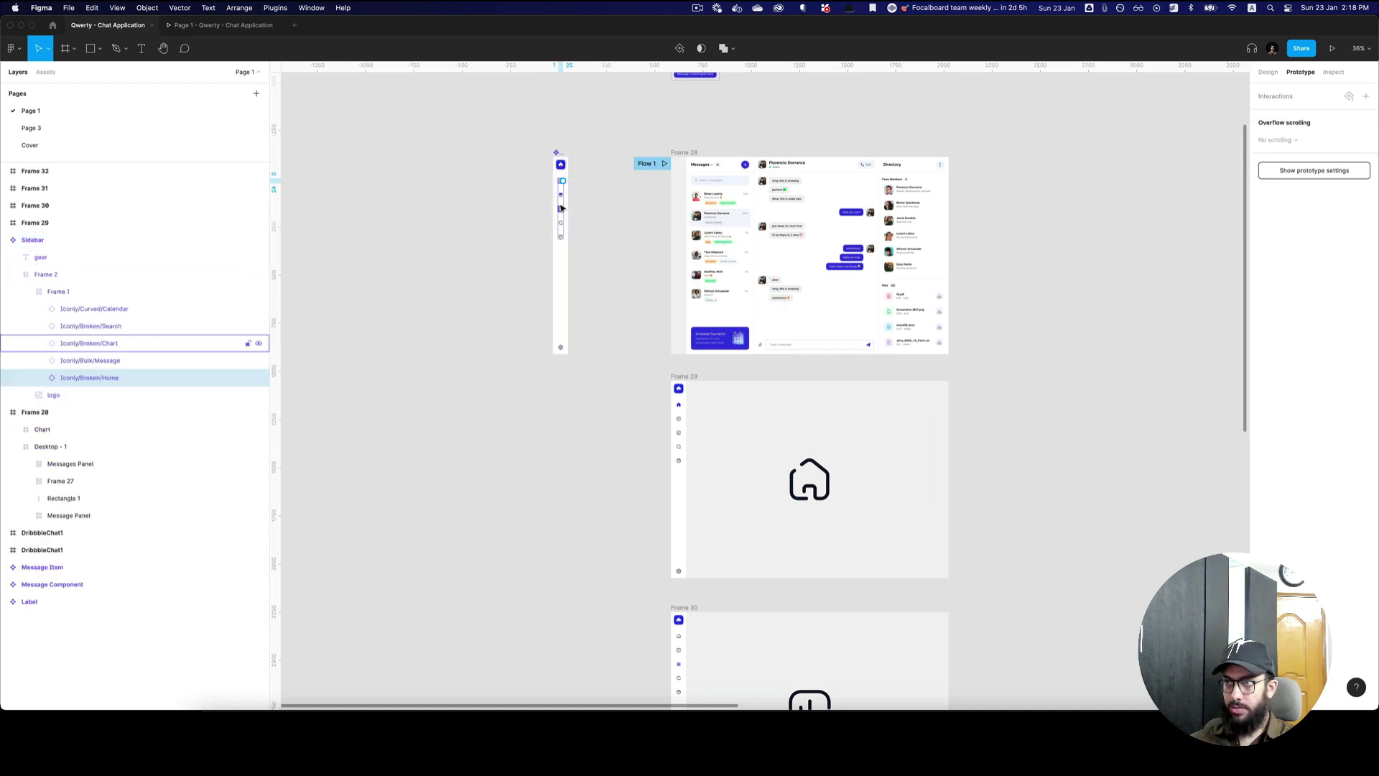
pyautogui.click(561, 209)
pyautogui.click(563, 182)
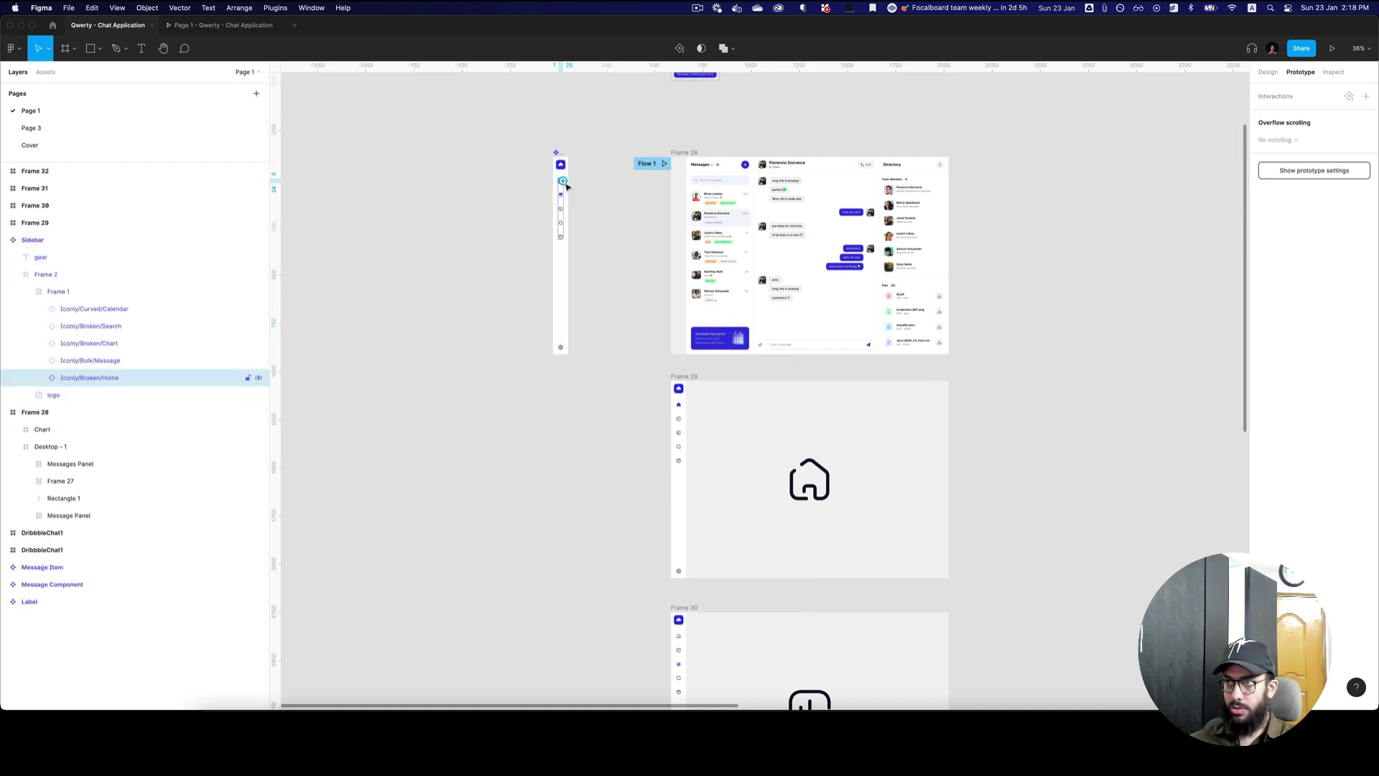
pyautogui.moveTo(636, 242); pyautogui.dragTo(754, 447)
pyautogui.click(563, 195)
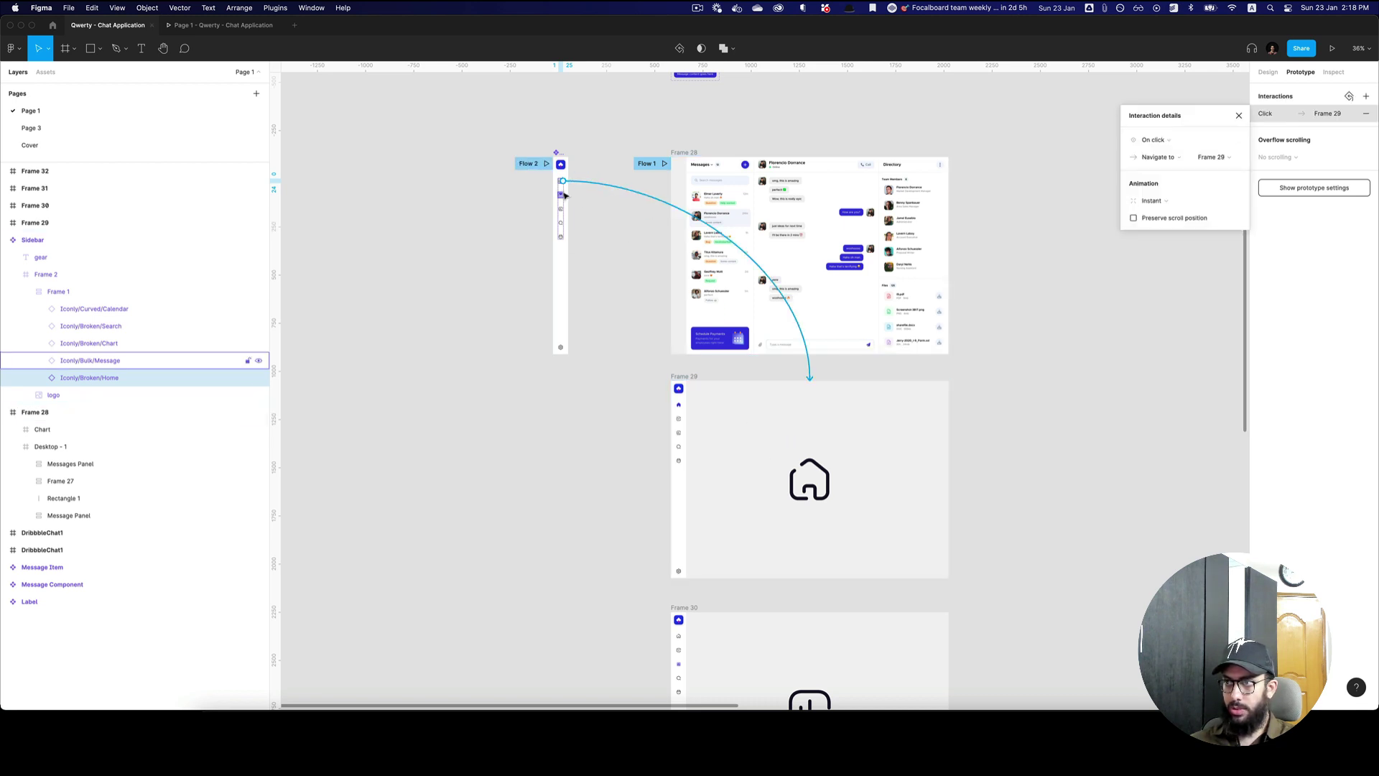
# - Swap the canvas positions of Frame 28 and Frame 29, placing the home screen above the messages screen
pyautogui.click(686, 145)
pyautogui.click(686, 151)
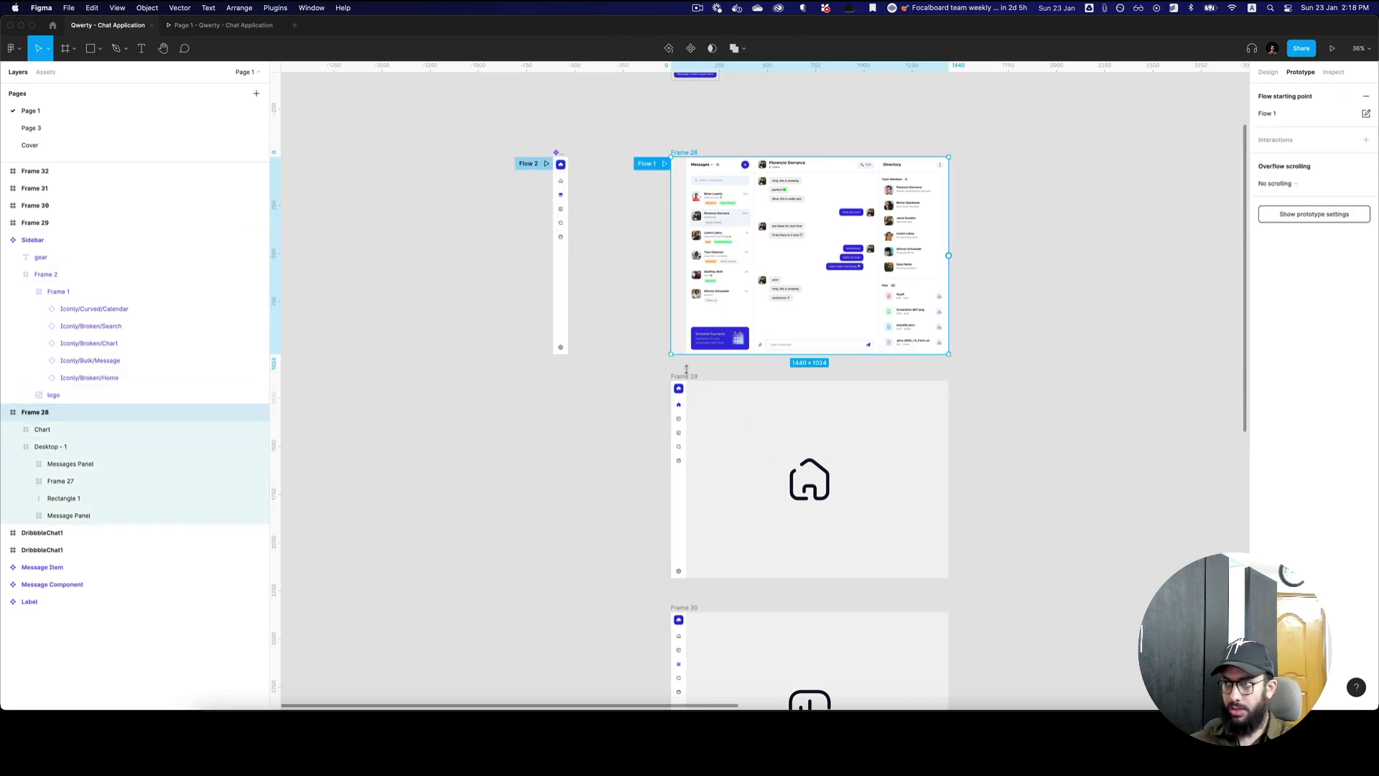
pyautogui.keyDown('shift'); pyautogui.click(685, 376); pyautogui.keyUp('shift')
pyautogui.moveTo(813, 486); pyautogui.dragTo(783, 228)
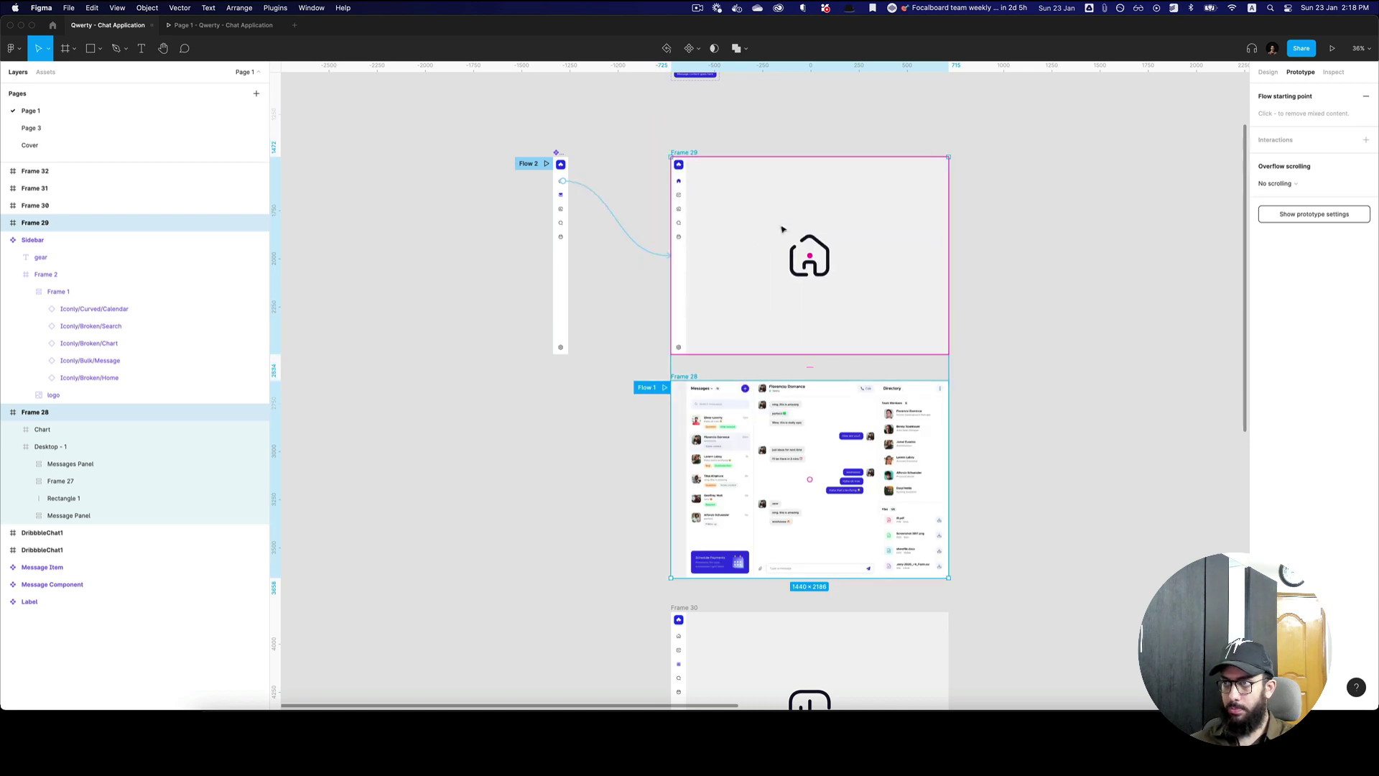
# - Link the Sidebar component's Message icon to Frame 28 and its Chart icon to Frame 30
pyautogui.click(564, 199)
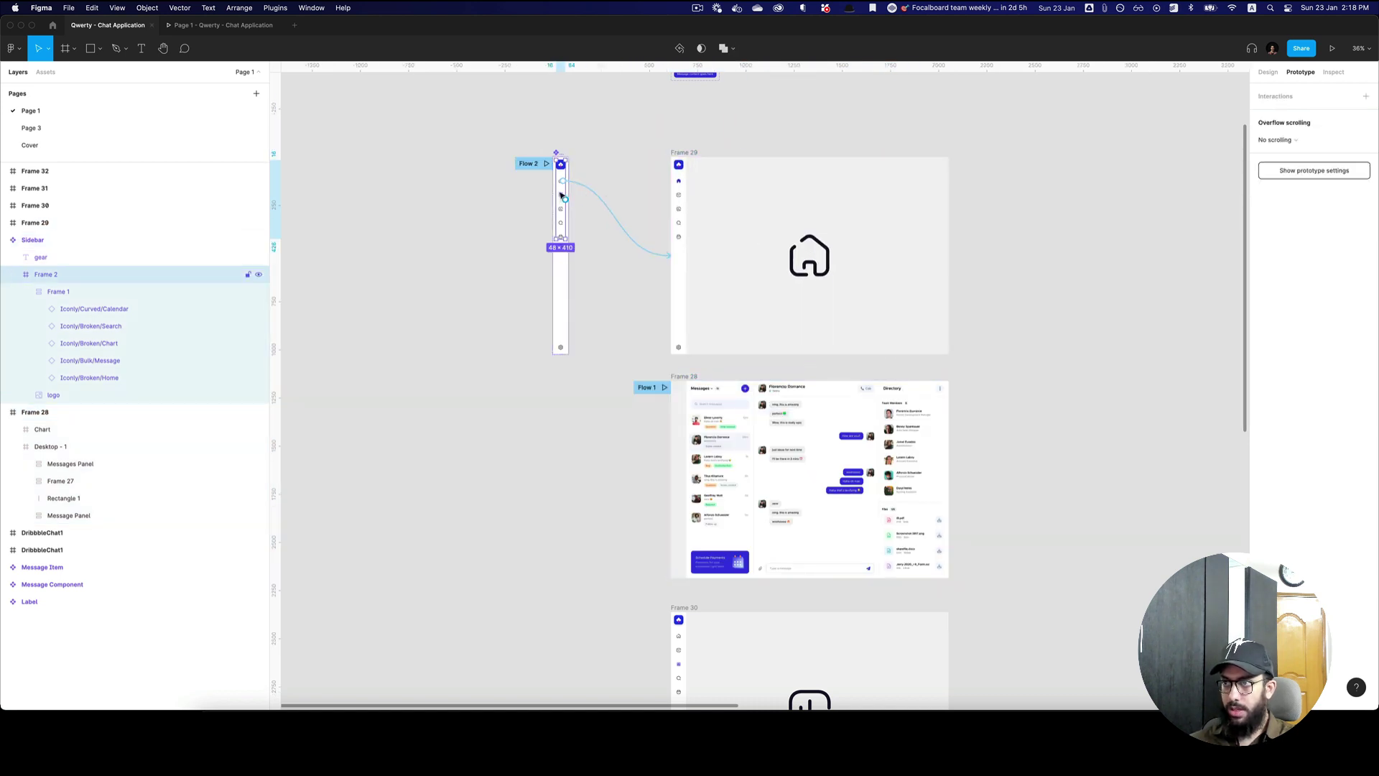
pyautogui.click(561, 195)
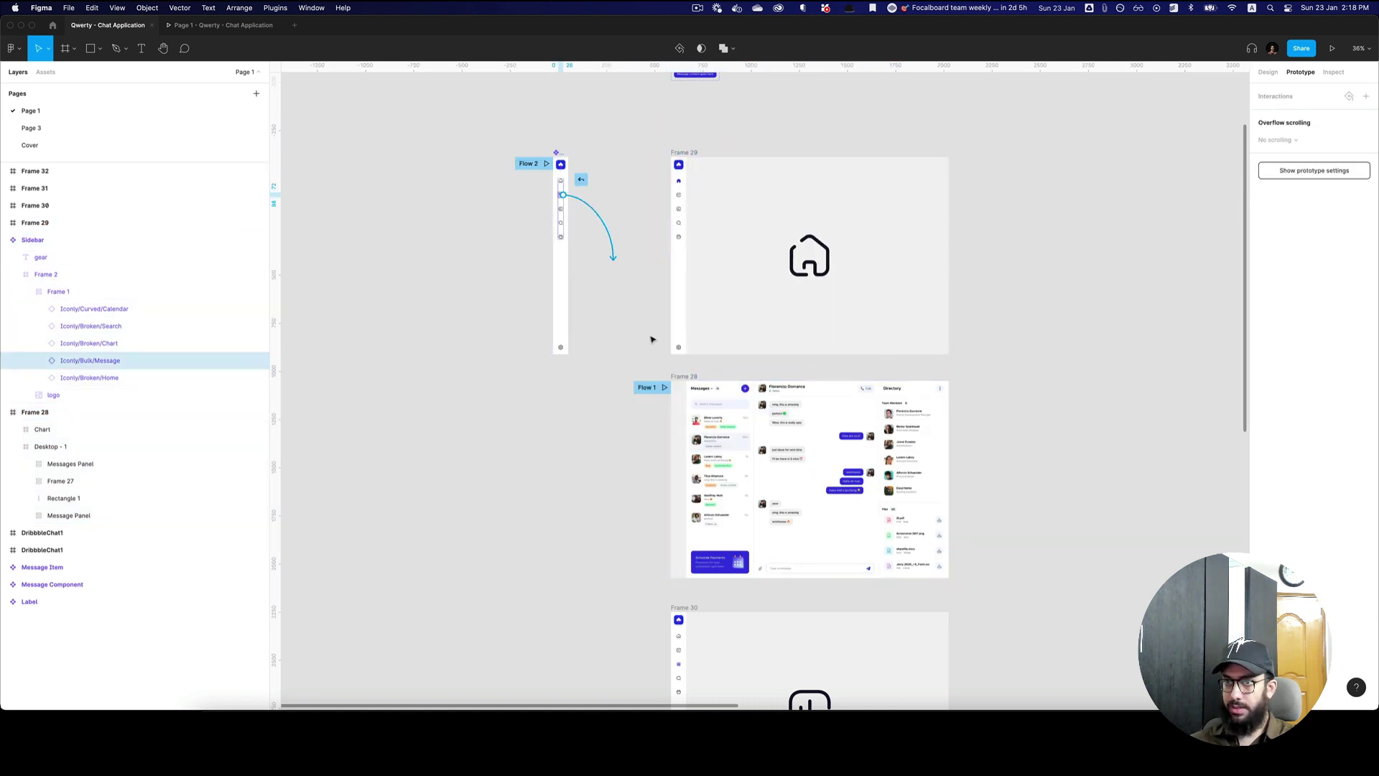
pyautogui.moveTo(651, 339); pyautogui.dragTo(718, 423)
pyautogui.click(562, 209)
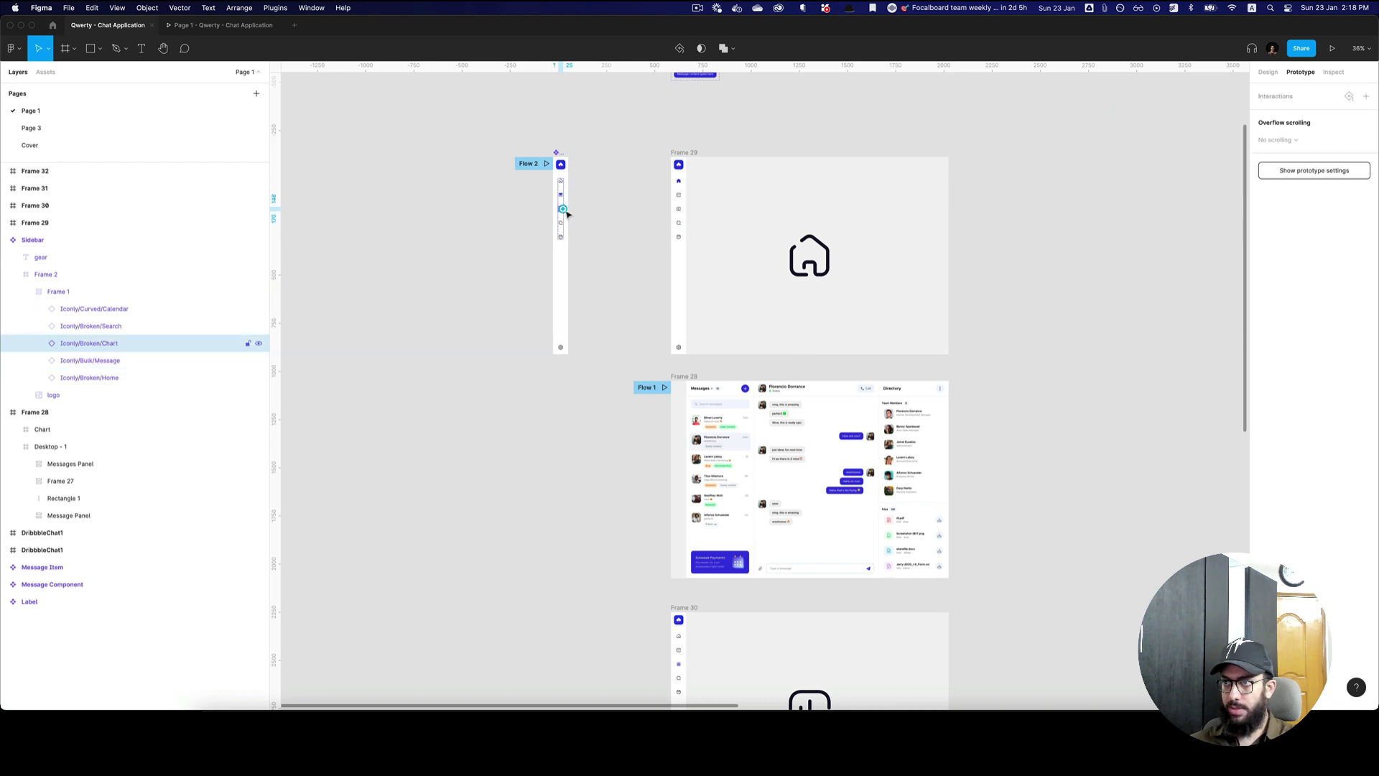
pyautogui.moveTo(563, 209); pyautogui.dragTo(807, 624)
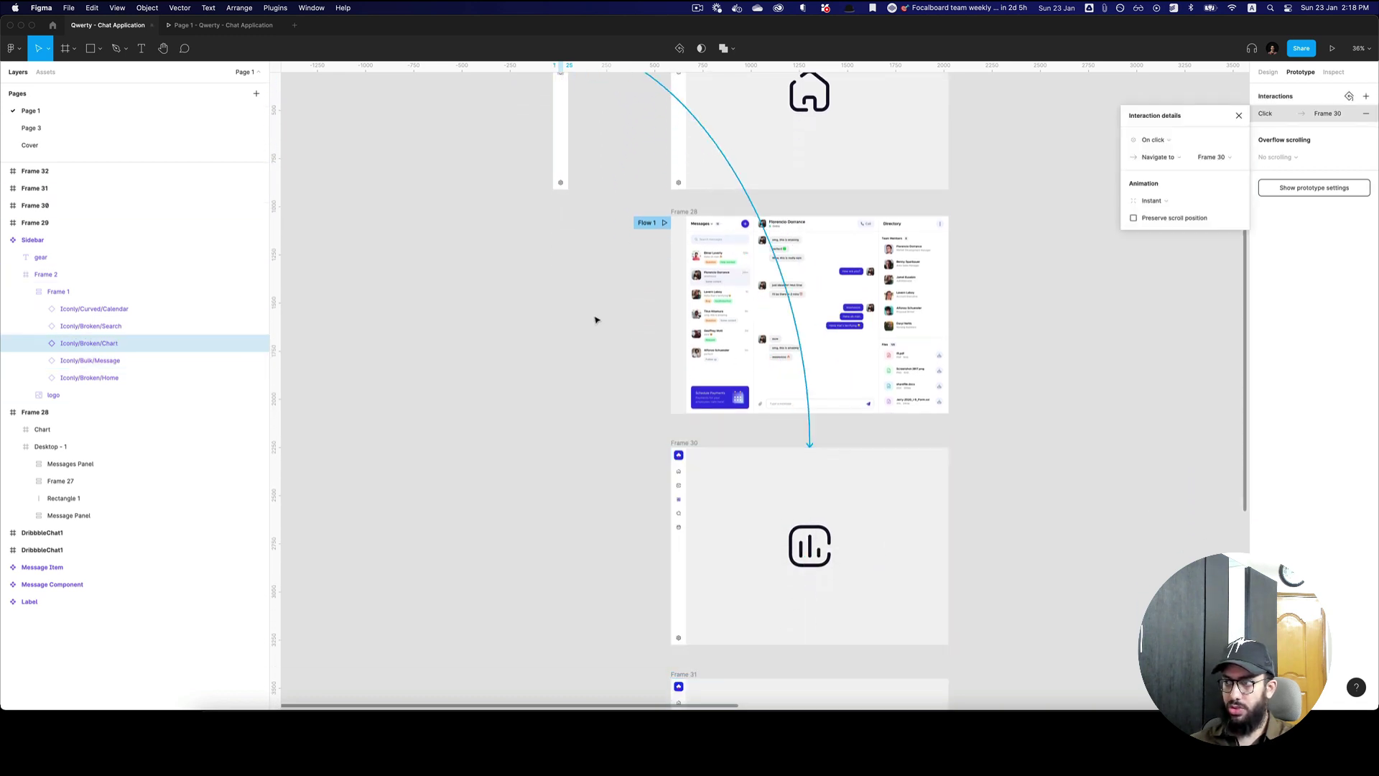
# - Link the Sidebar component's Search icon to Frame 31 and its Calendar icon to Frame 32
pyautogui.scroll(3, 563, 222)
pyautogui.click(562, 212)
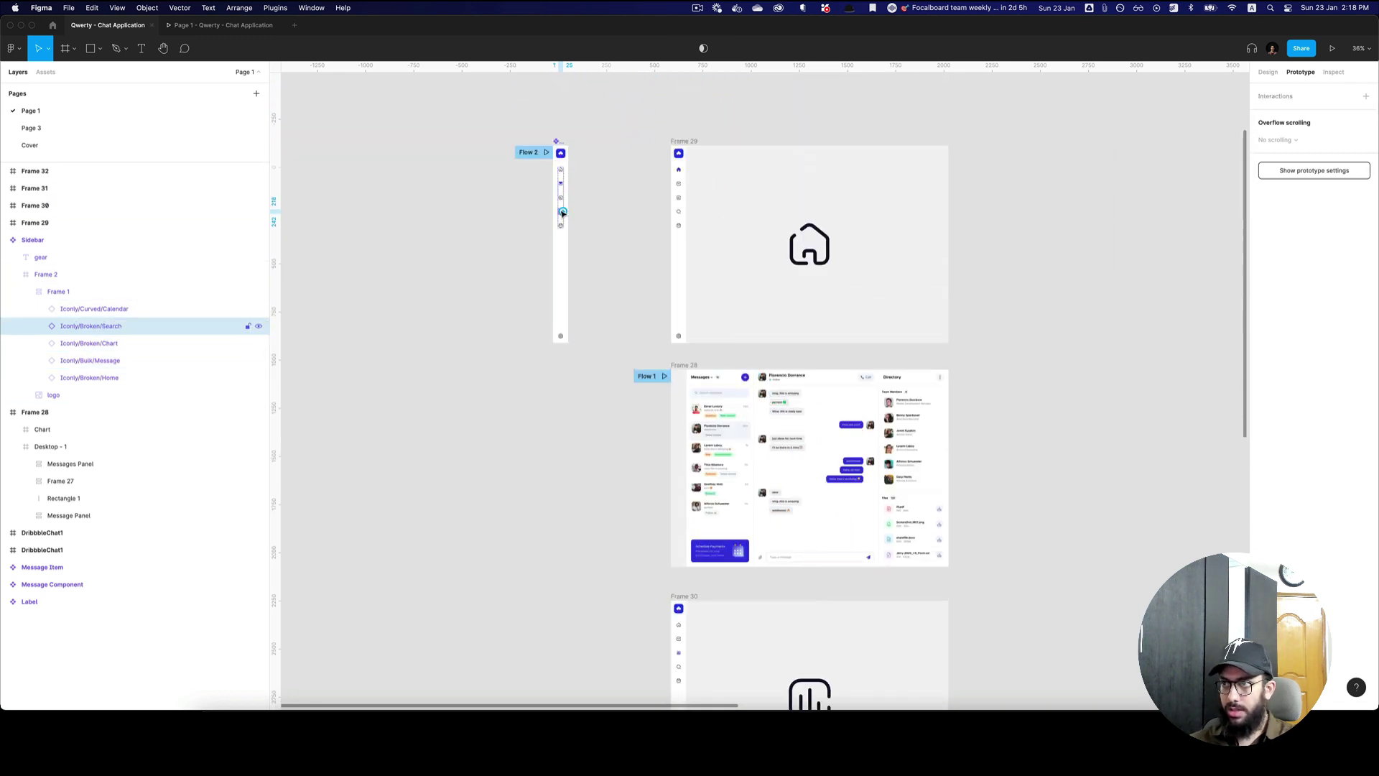
pyautogui.moveTo(562, 213); pyautogui.dragTo(816, 585)
pyautogui.scroll(10, 650, 399)
pyautogui.click(563, 300)
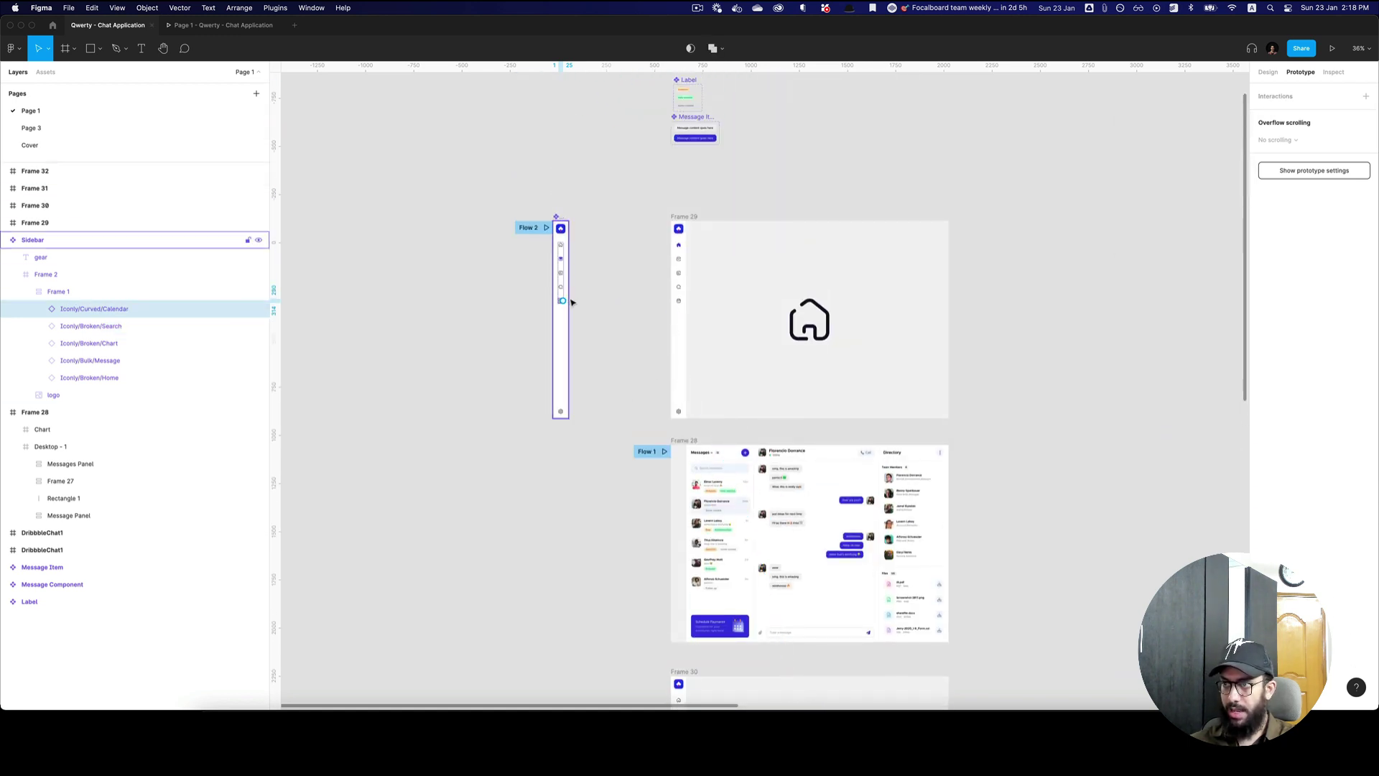
pyautogui.moveTo(563, 300); pyautogui.dragTo(809, 603)
pyautogui.scroll(3, 741, 277)
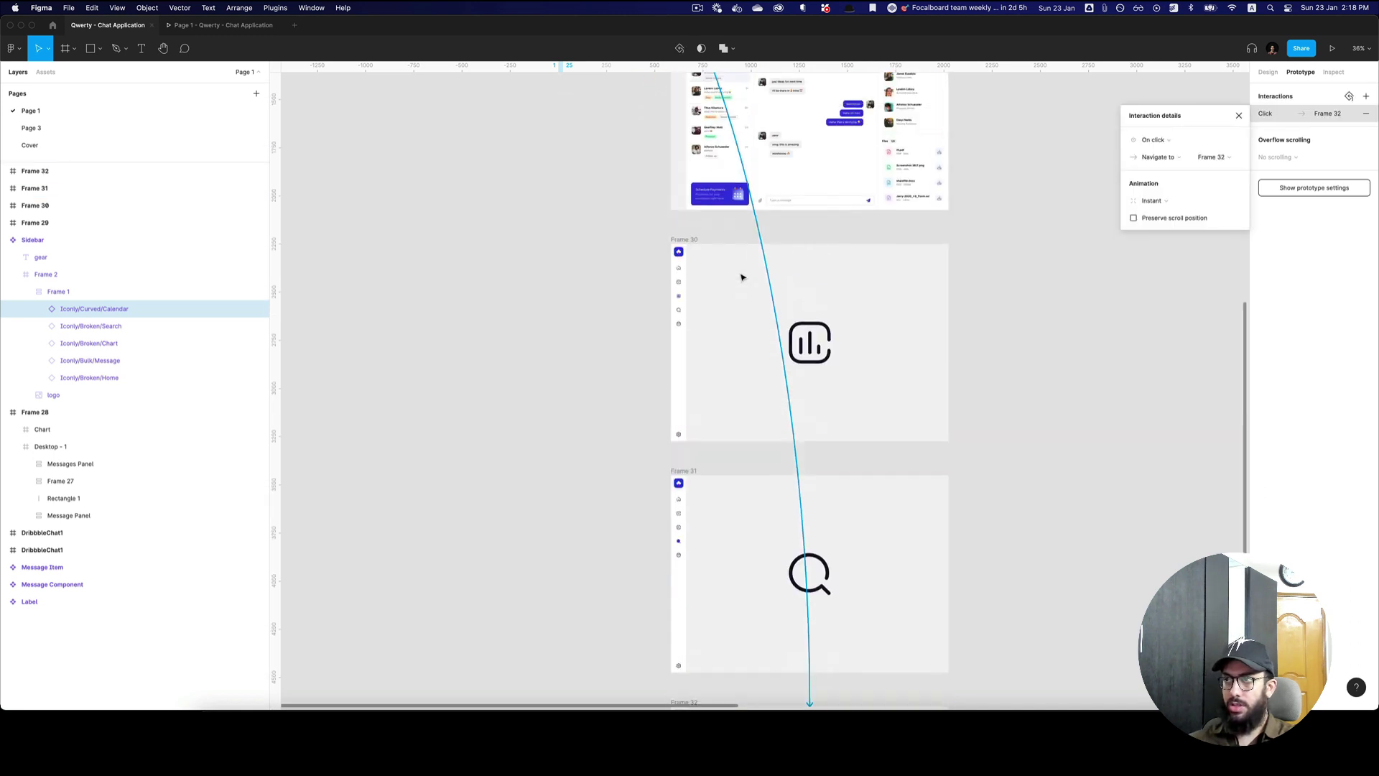
# - Copy the main Sidebar component and delete the old sidebar from Frame 29
pyautogui.scroll(7, 741, 276)
pyautogui.hotkey('alt', '8')
pyautogui.scroll(4, 644, 266)
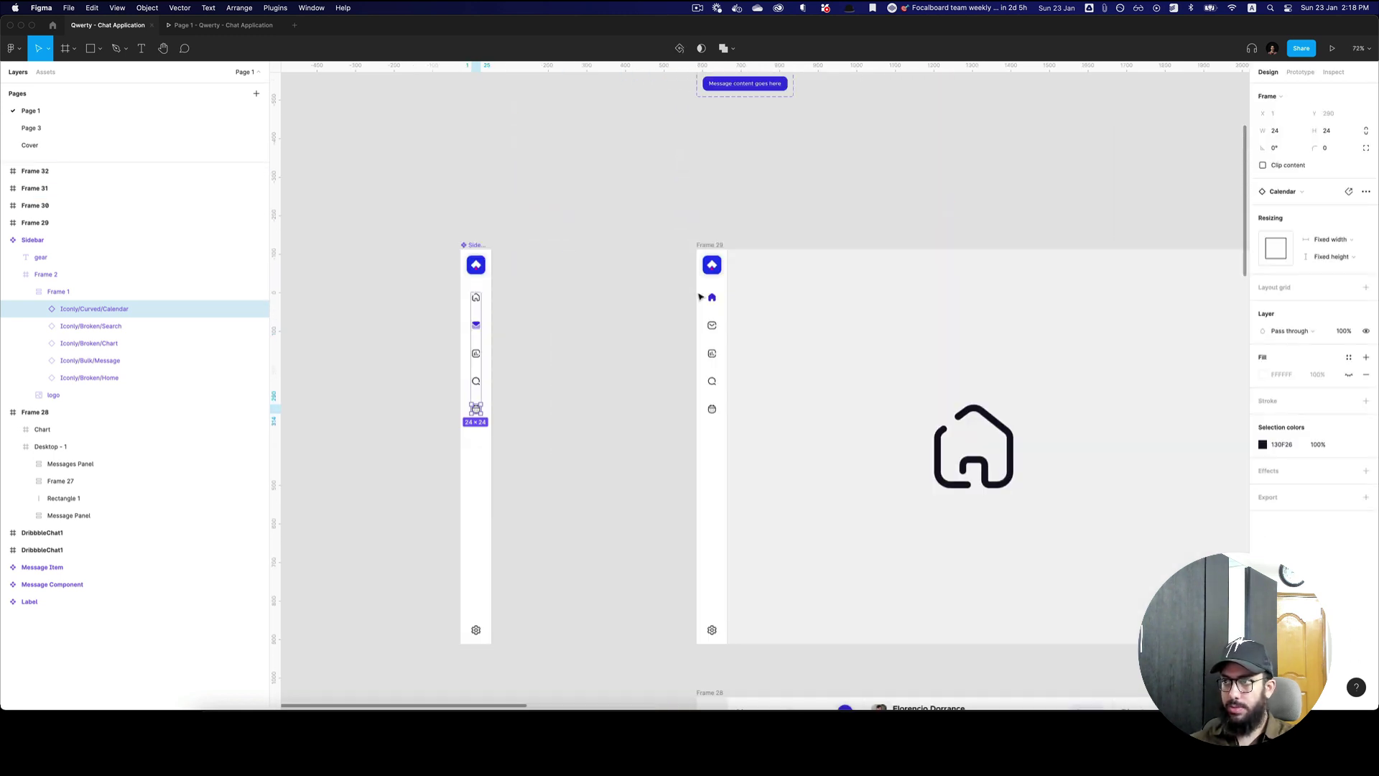
pyautogui.click(711, 297)
pyautogui.moveTo(711, 297); pyautogui.dragTo(585, 278)
pyautogui.doubleClick(585, 279)
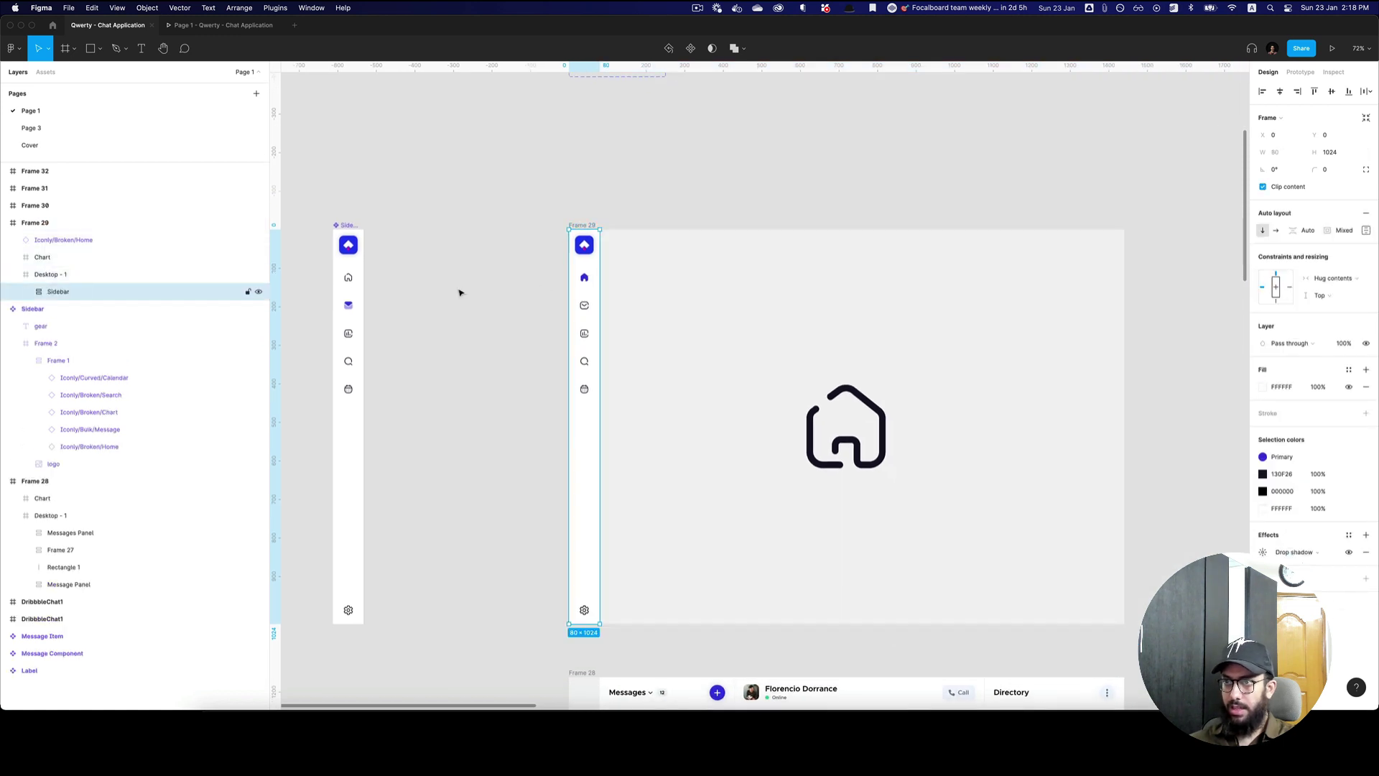
pyautogui.click(369, 293)
pyautogui.click(359, 292)
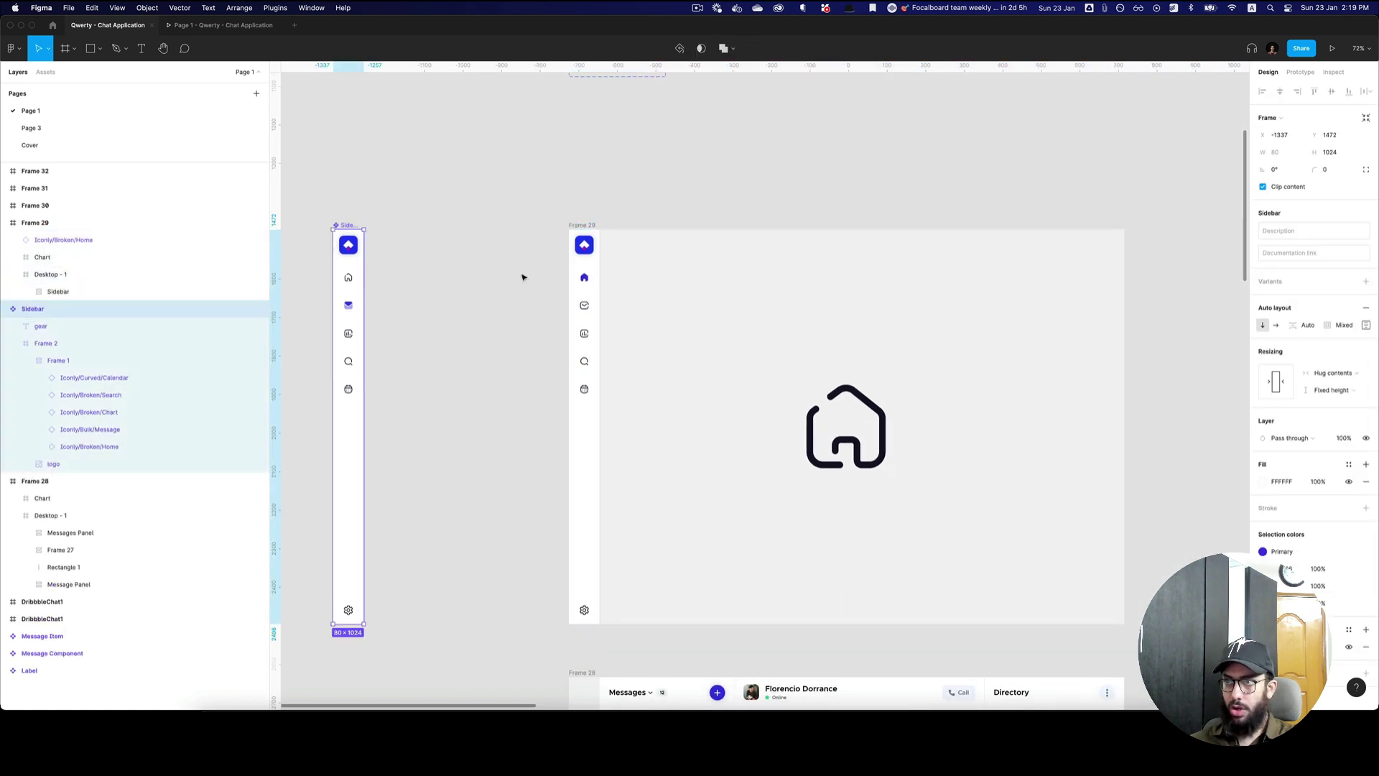
pyautogui.click(578, 272)
pyautogui.click(584, 271)
pyautogui.press('Delete')
# - Paste a Sidebar component instance into Frame 29 and align it to the frame's left edge
pyautogui.click(587, 226)
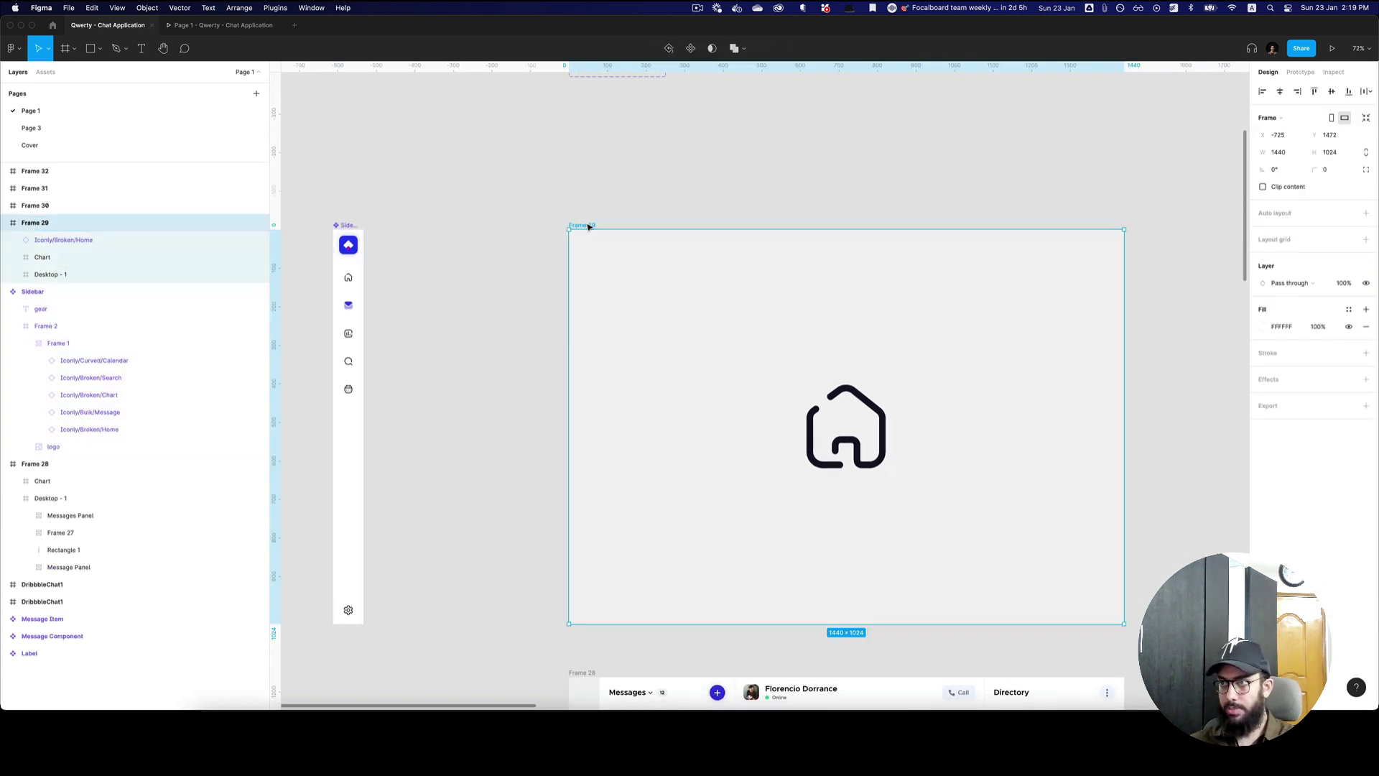
pyautogui.press('super+v')
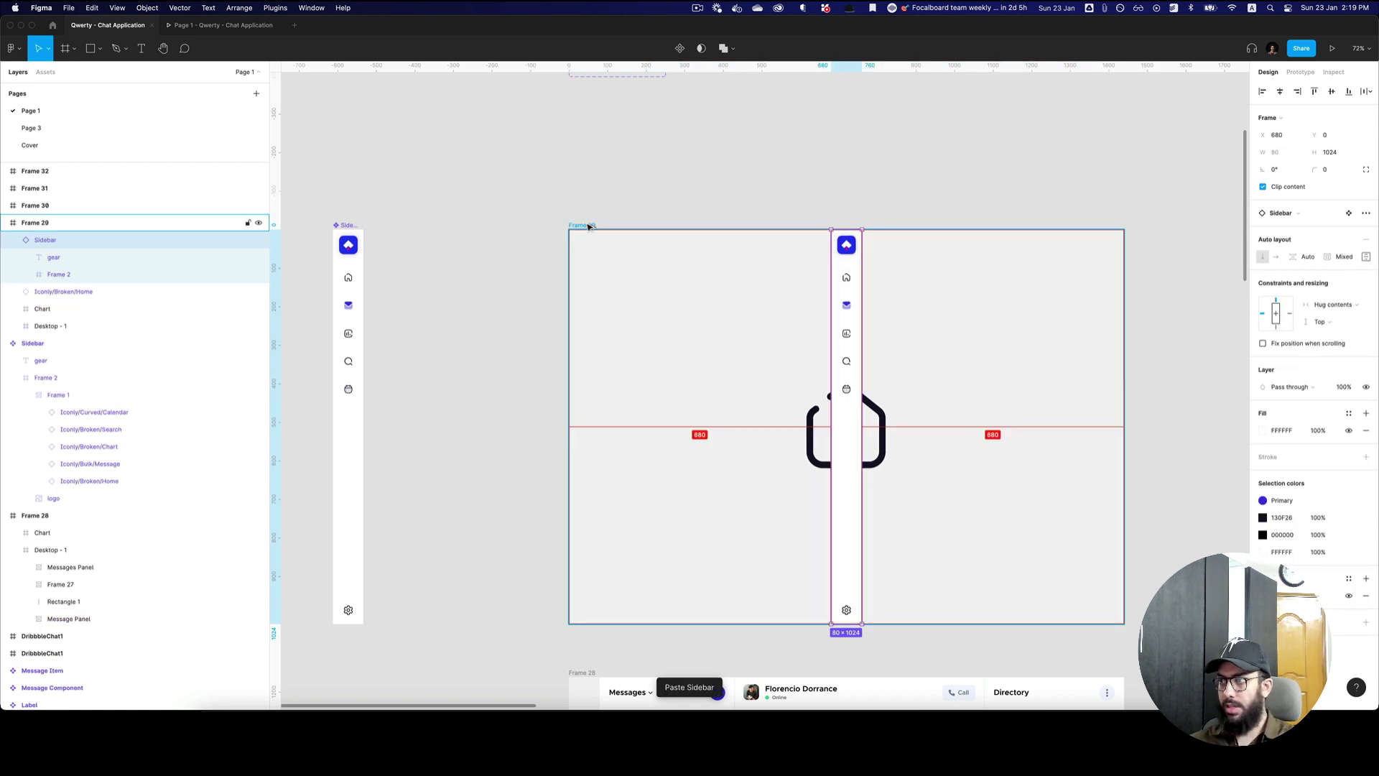
pyautogui.hotkey('alt', 'd')
pyautogui.hotkey('alt', 'a')
pyautogui.scroll(-1, 748, 333)
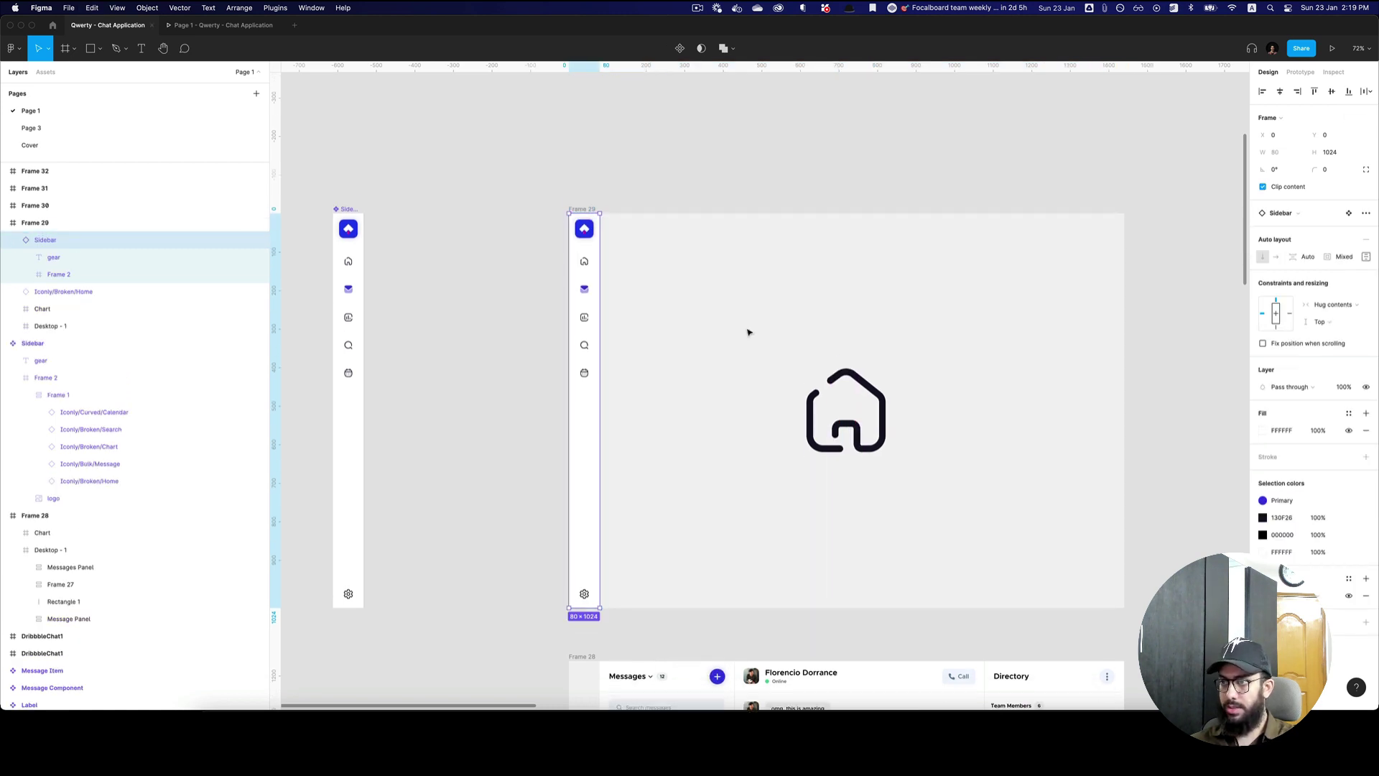
# - Test the sidebar's Home and Message icons in the prototype preview, then return to the design file
pyautogui.hotkey('ctrl', 'Tab')
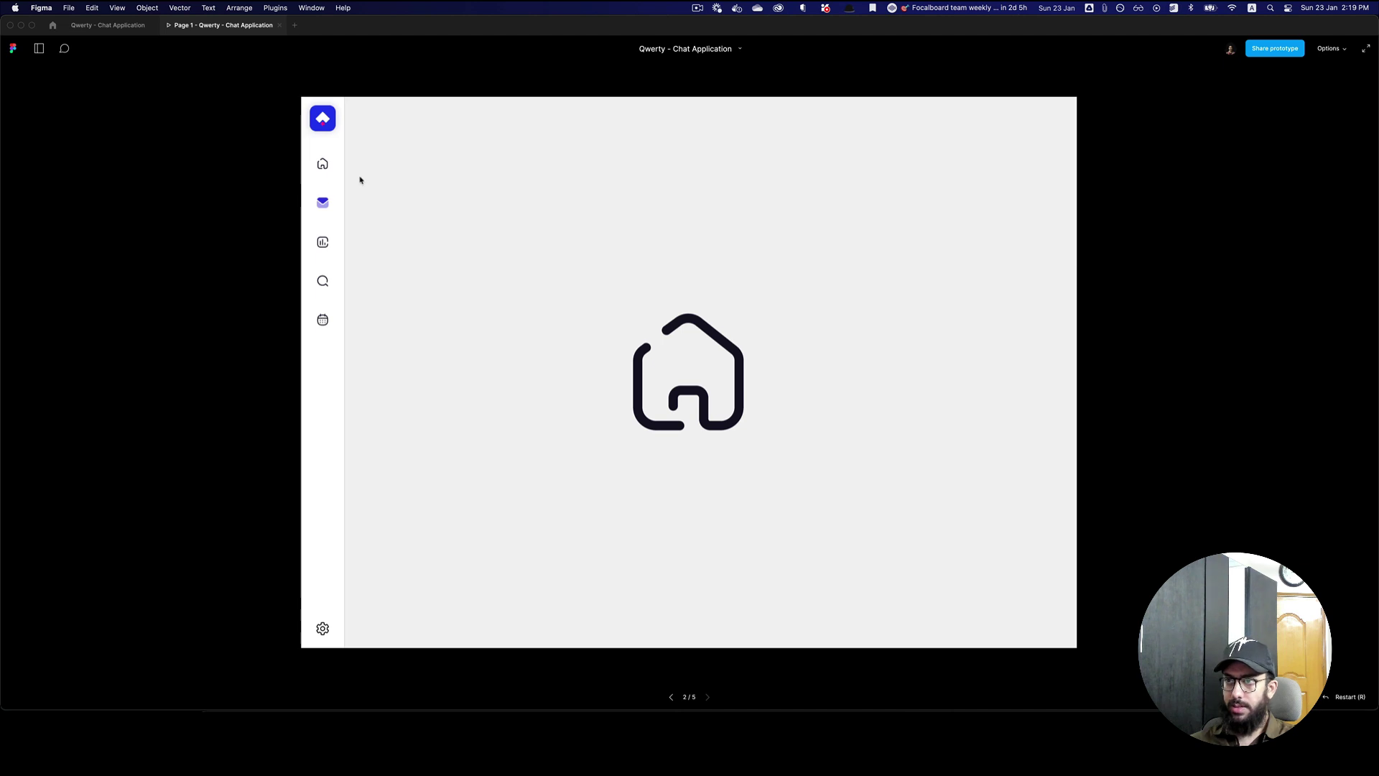
pyautogui.click(322, 164)
pyautogui.click(335, 209)
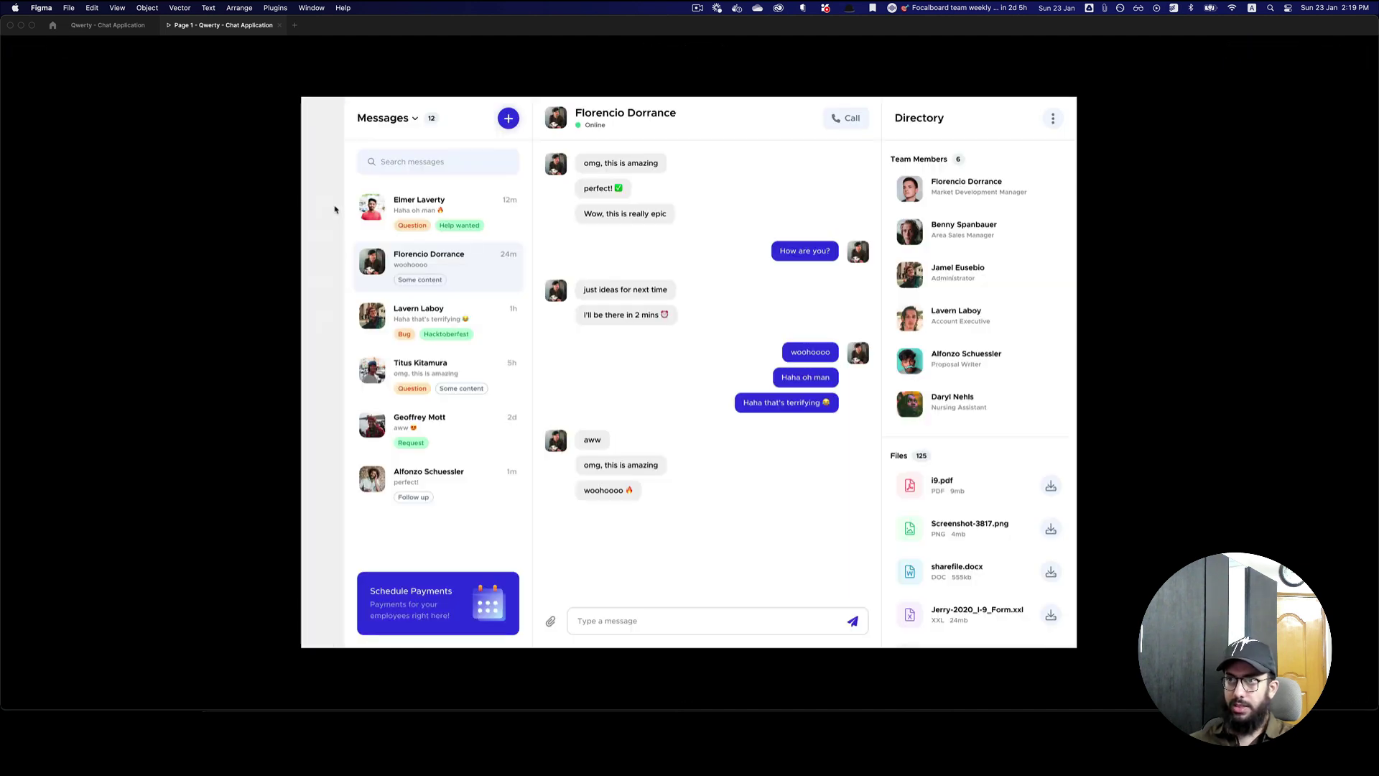
pyautogui.hotkey('ctrl', 'Tab')
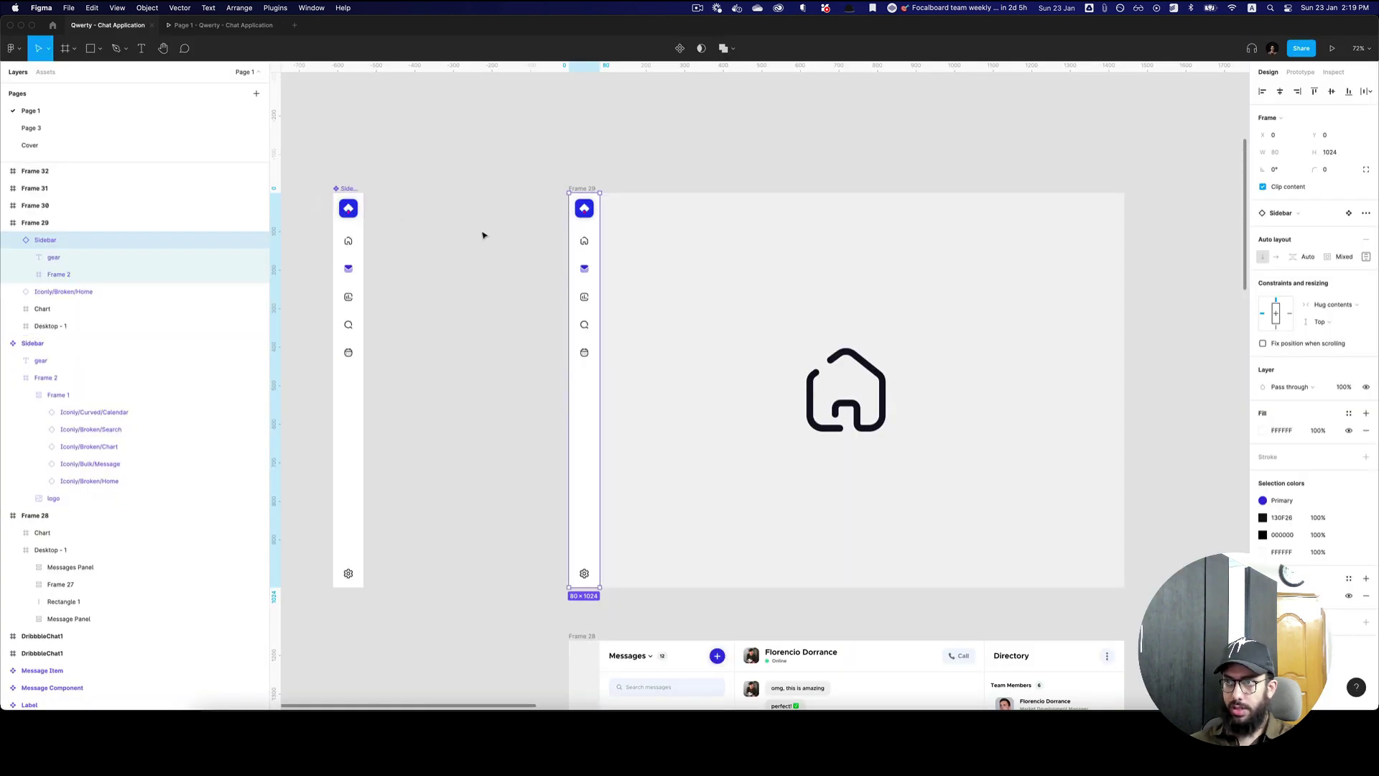
# - Examine the prototype connections of Frame 29's sidebar instance and of the main Sidebar component
pyautogui.keyDown('alt'); pyautogui.click(494, 250); pyautogui.keyUp('alt')
pyautogui.scroll(-3, 532, 257)
pyautogui.scroll(2, 532, 237)
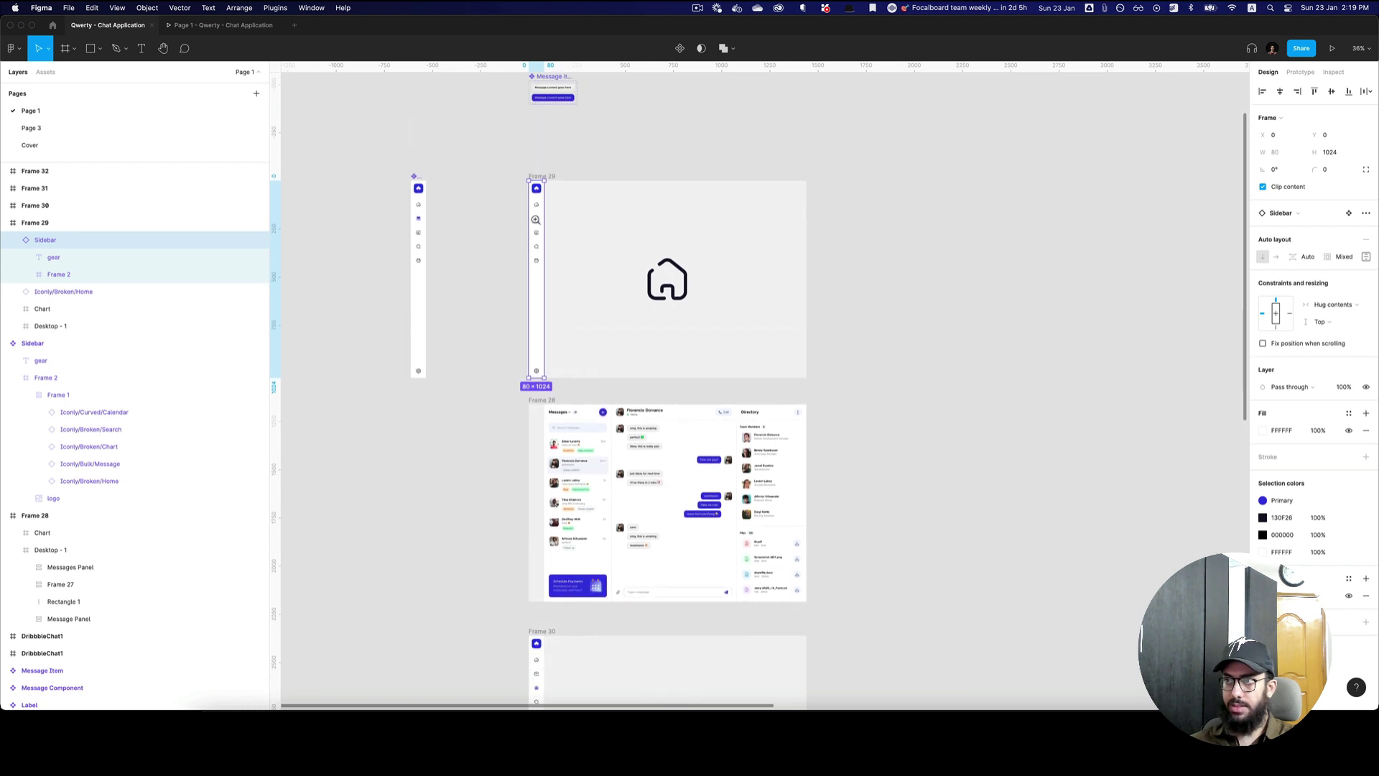
pyautogui.press('z')
pyautogui.click(538, 203)
pyautogui.doubleClick(538, 208)
pyautogui.hotkey('shift', 'e')
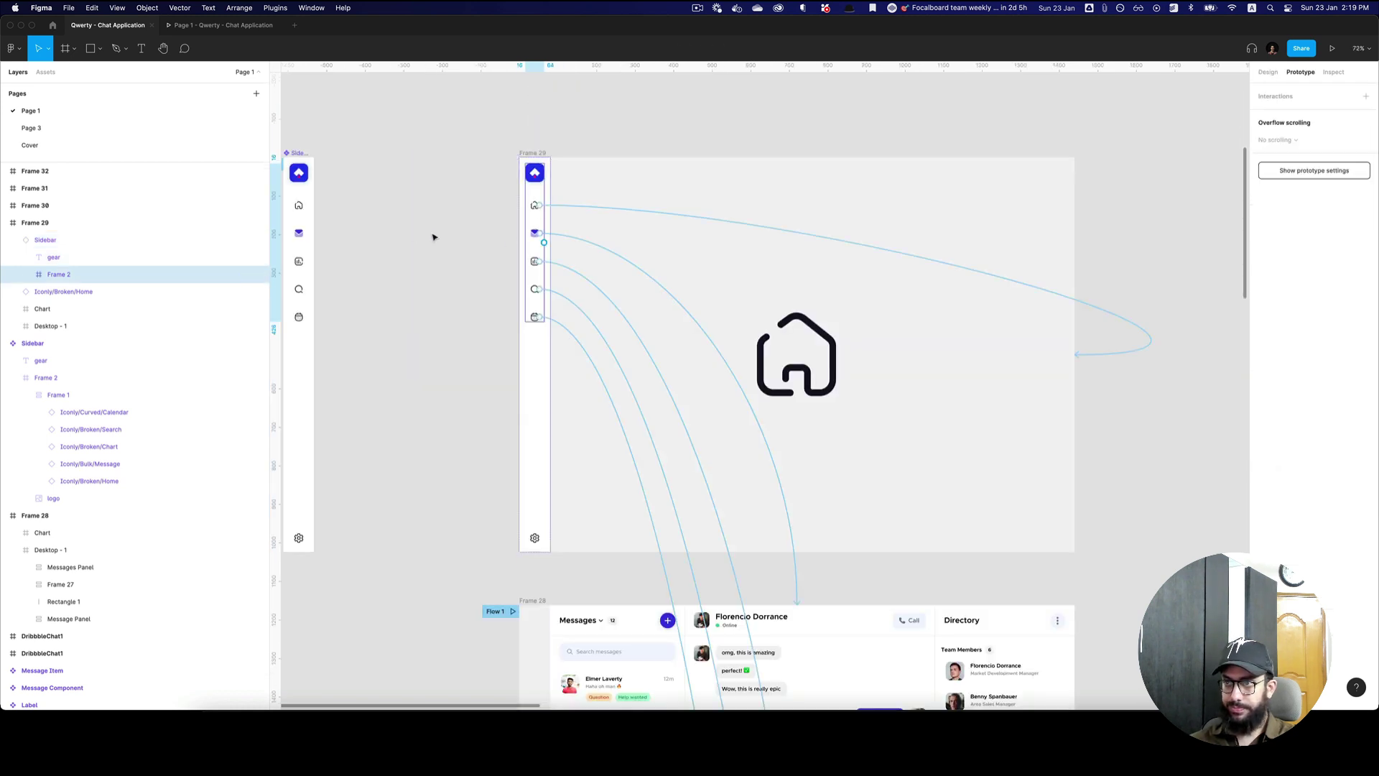
pyautogui.click(305, 152)
pyautogui.scroll(-5, 585, 384)
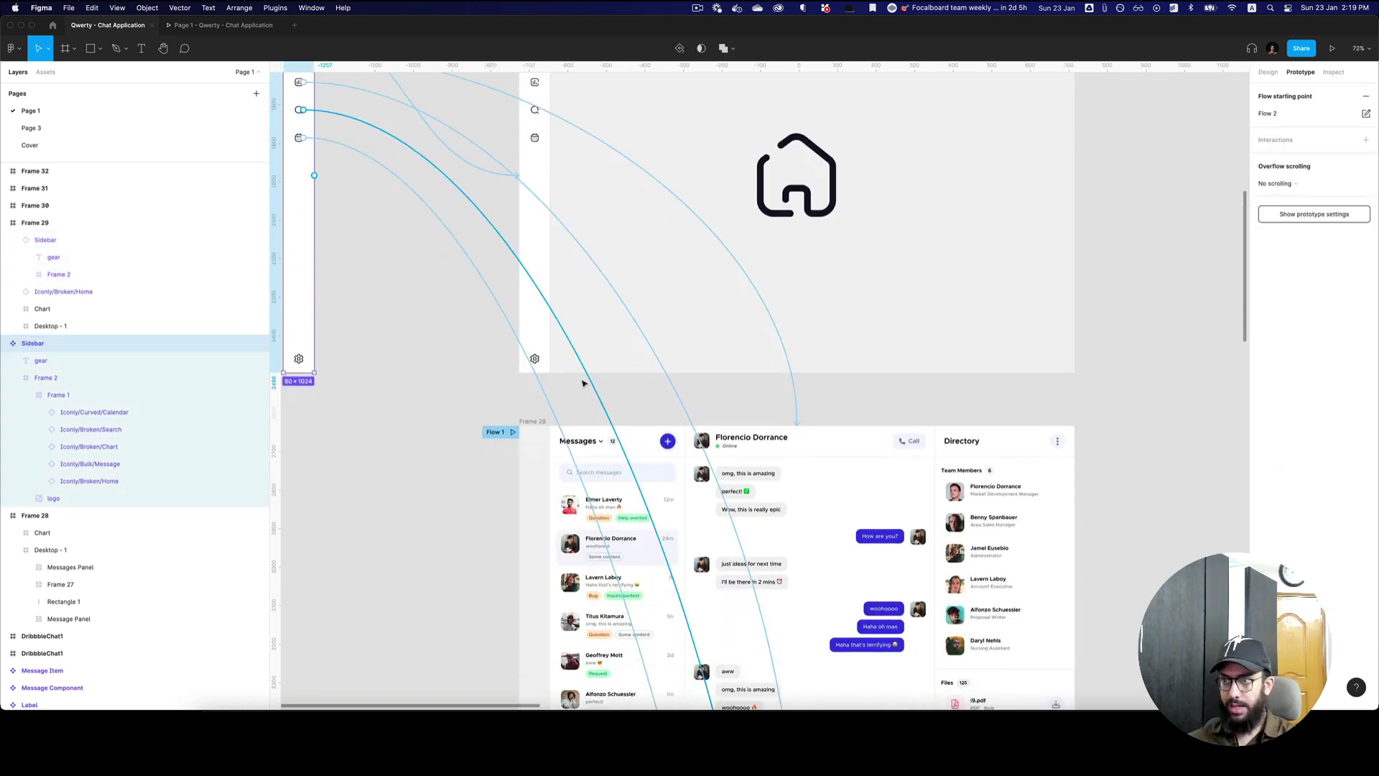
# - Paste a Sidebar component instance into Frame 28 and align it to the frame's left edge
pyautogui.click(532, 422)
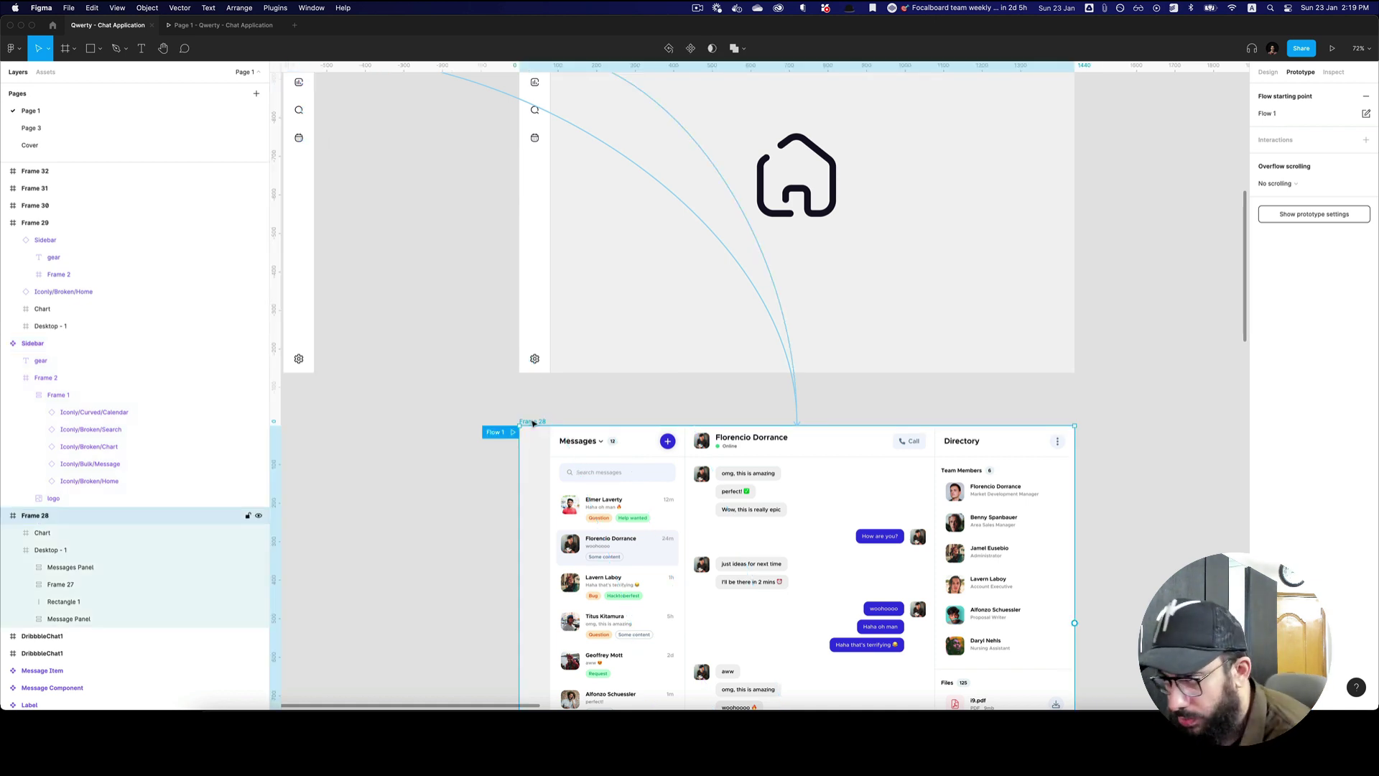
pyautogui.press('super+v')
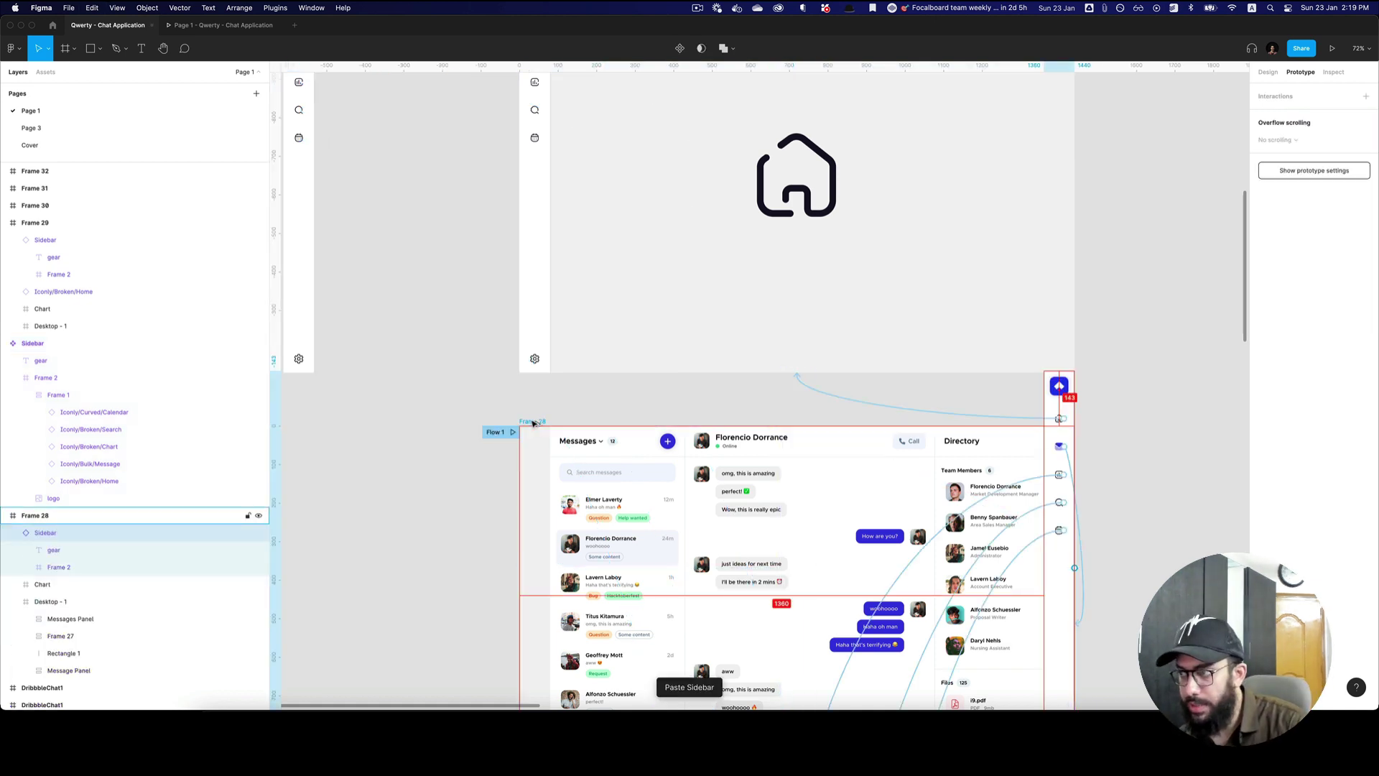
pyautogui.scroll(-4, 775, 385)
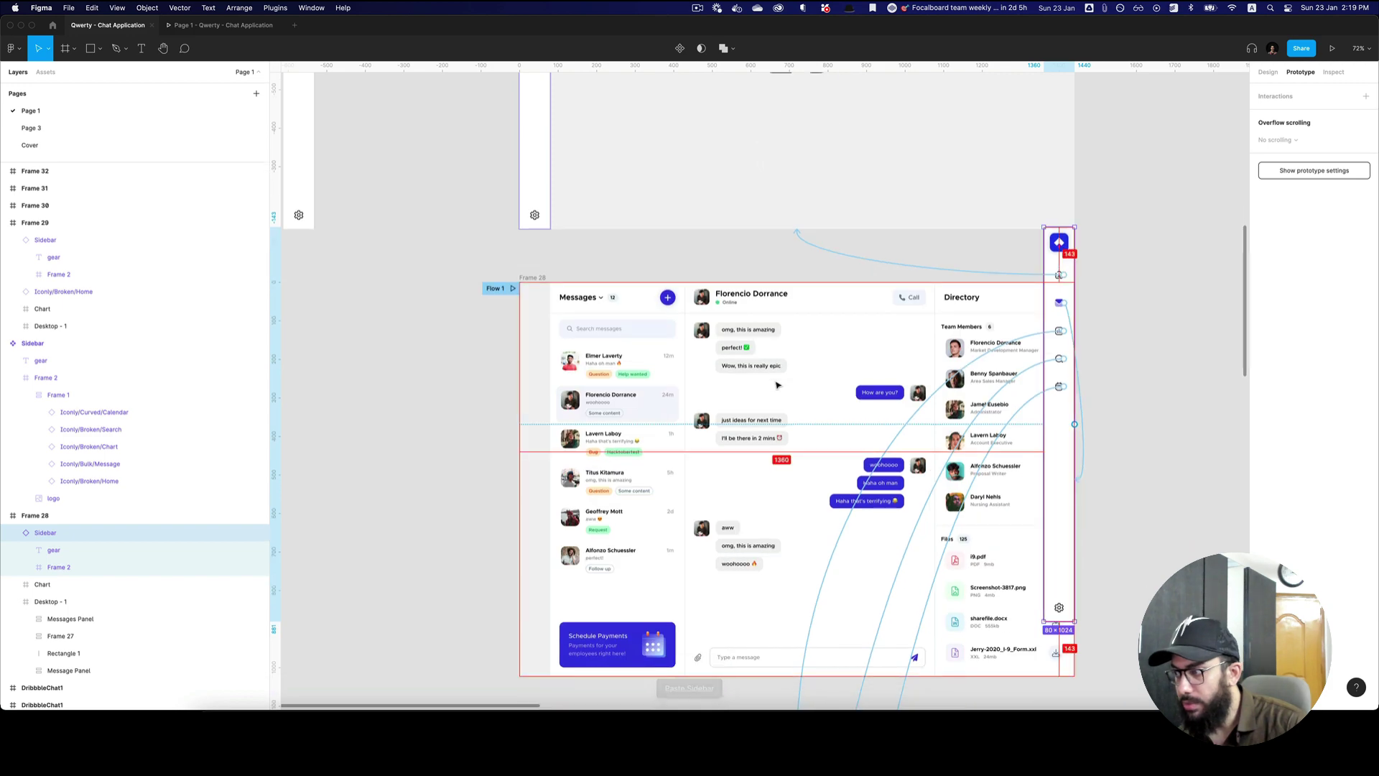
pyautogui.scroll(-15, 718, 385)
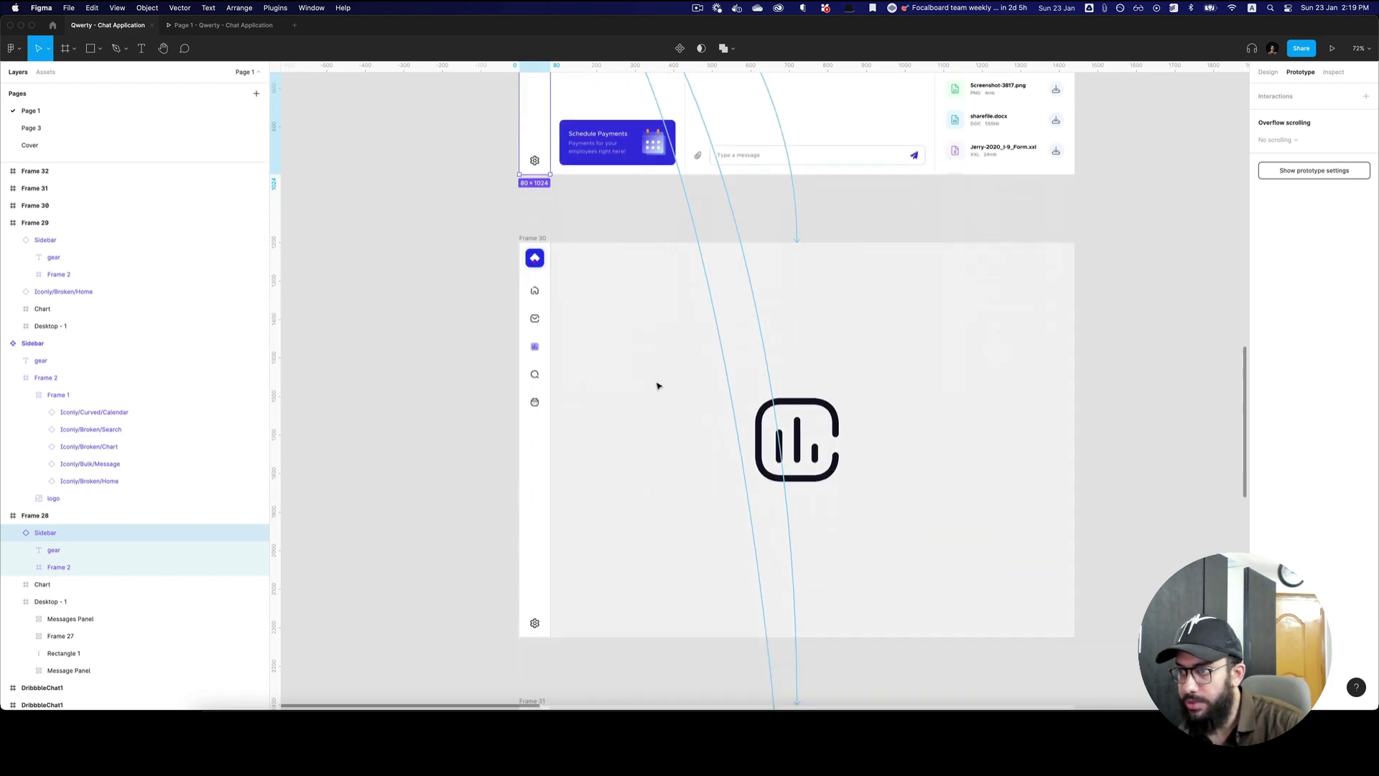
# - Replace the old sidebar in Frame 30 with the copied Sidebar component
pyautogui.click(537, 174)
pyautogui.doubleClick(537, 173)
pyautogui.doubleClick(538, 174)
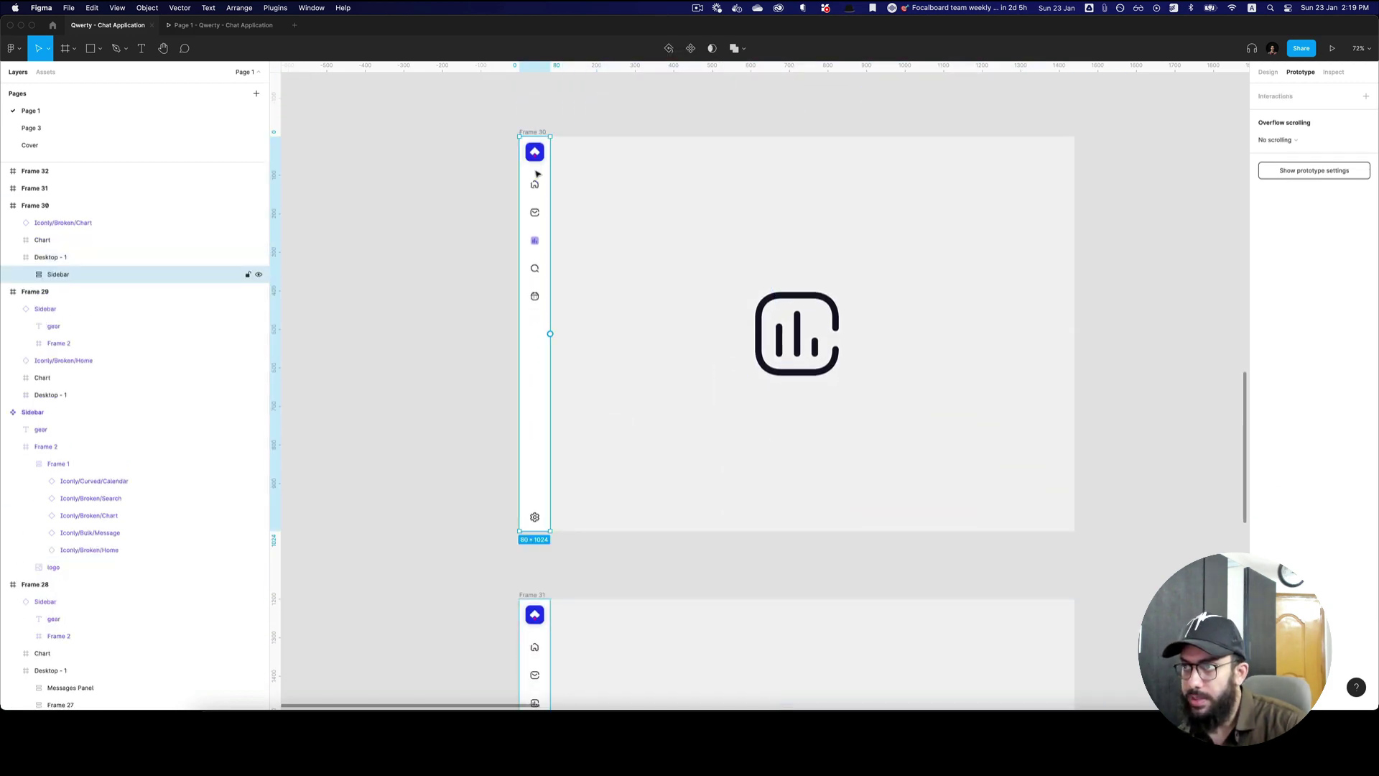
pyautogui.rightClick(537, 172)
pyautogui.click(573, 204)
# - Replace the old sidebar in Frame 31 with the copied Sidebar component
pyautogui.scroll(-12, 585, 299)
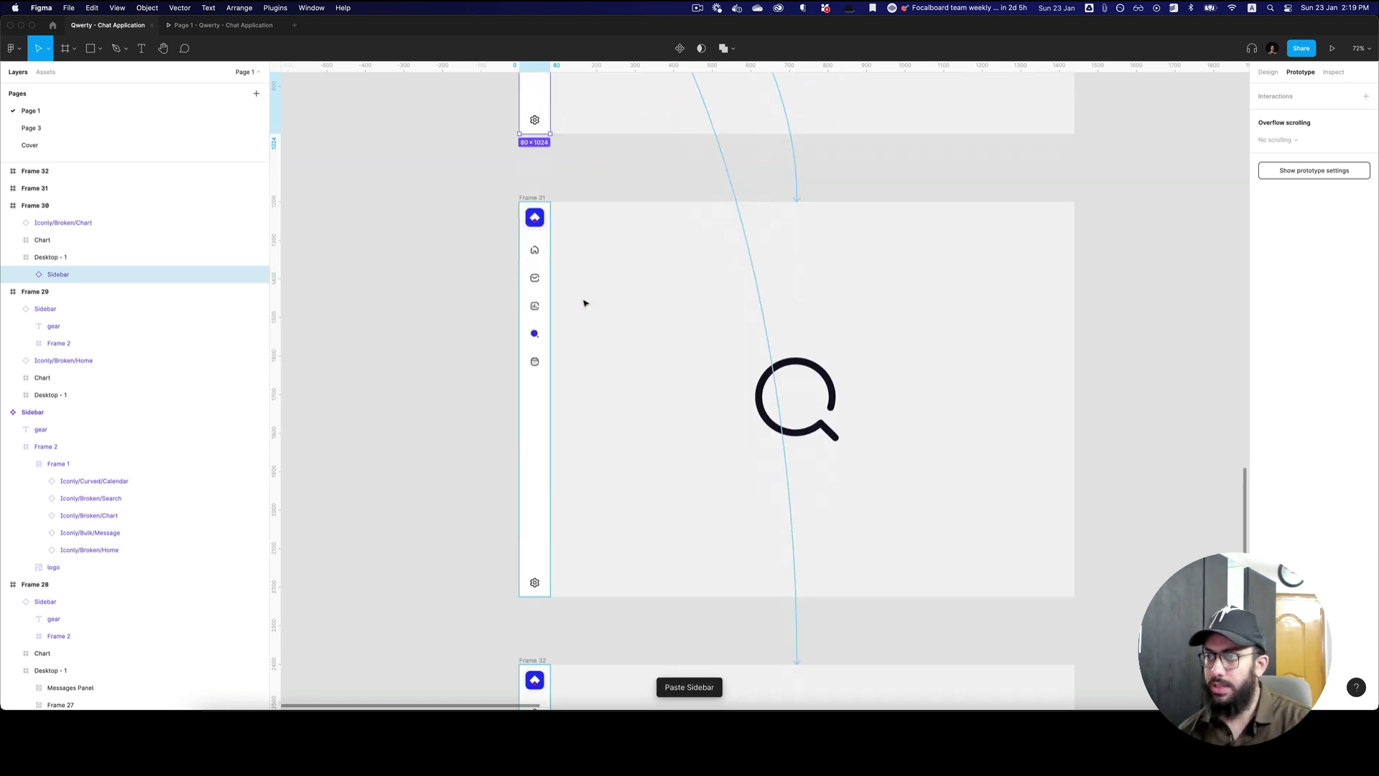
pyautogui.keyDown('super'); pyautogui.click(534, 277); pyautogui.keyUp('super')
pyautogui.rightClick(535, 277)
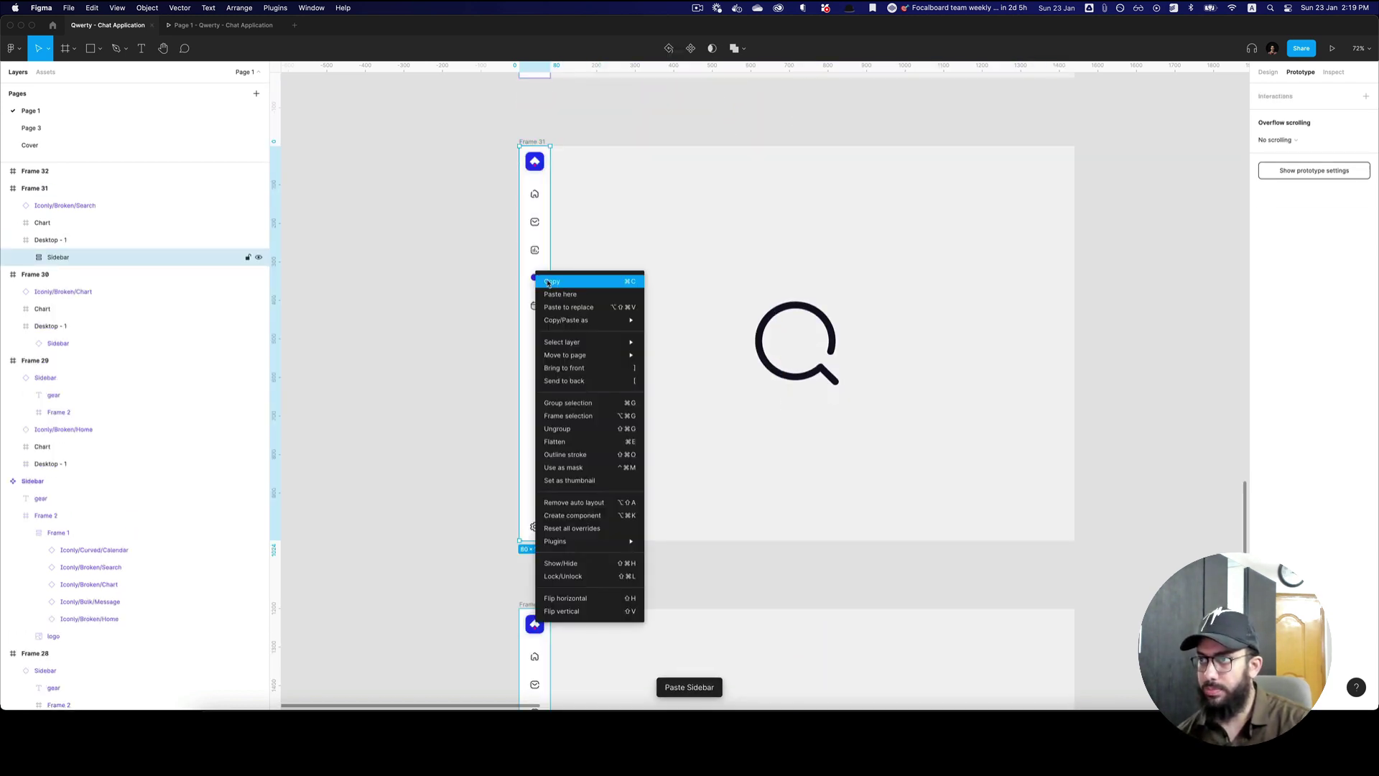
pyautogui.click(578, 308)
# - Replace the old sidebar in Frame 32 with the copied Sidebar component
pyautogui.scroll(-8, 572, 320)
pyautogui.keyDown('super'); pyautogui.click(540, 367); pyautogui.keyUp('super')
pyautogui.rightClick(540, 367)
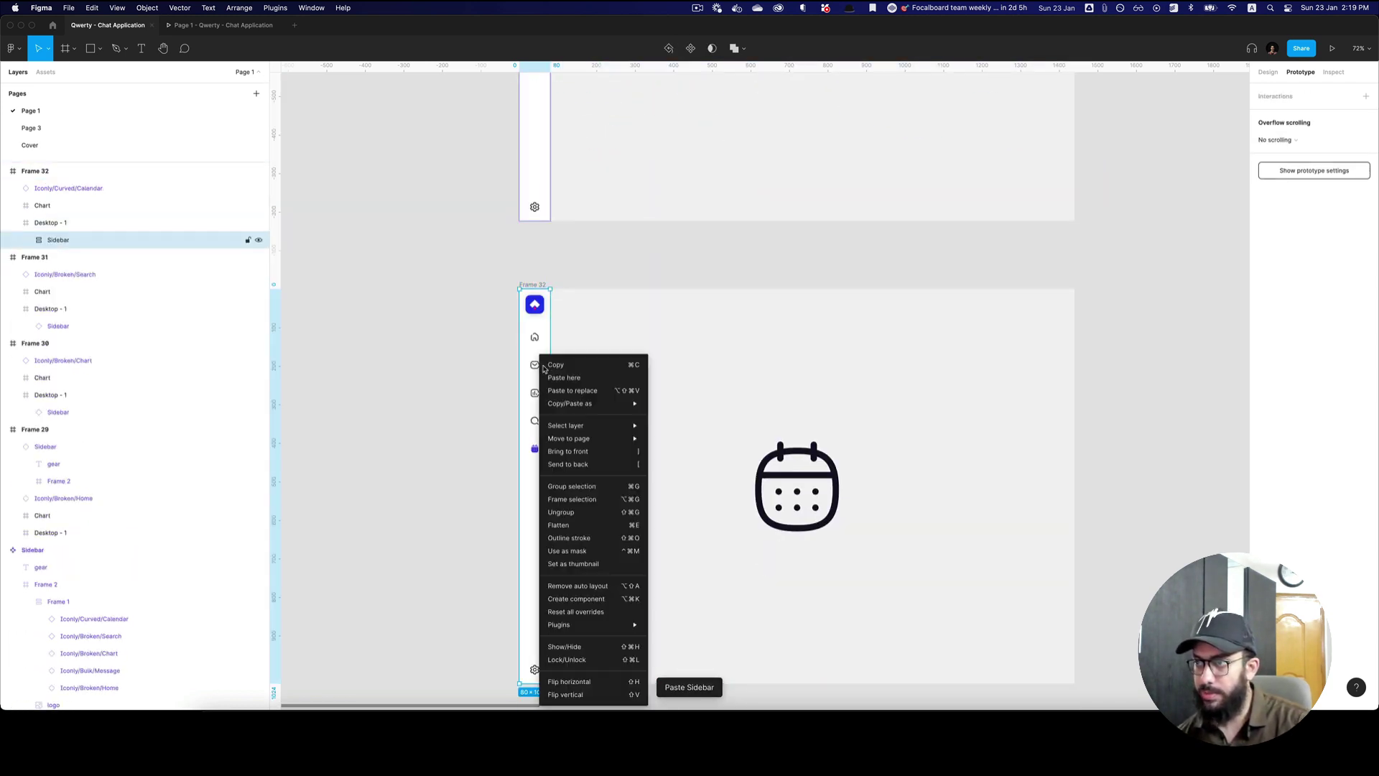
pyautogui.click(581, 389)
# - Test all five sidebar icons, Home, Message, Chart, Search and Calendar, in the prototype preview and return to the design file
pyautogui.press('super+alt+Return')
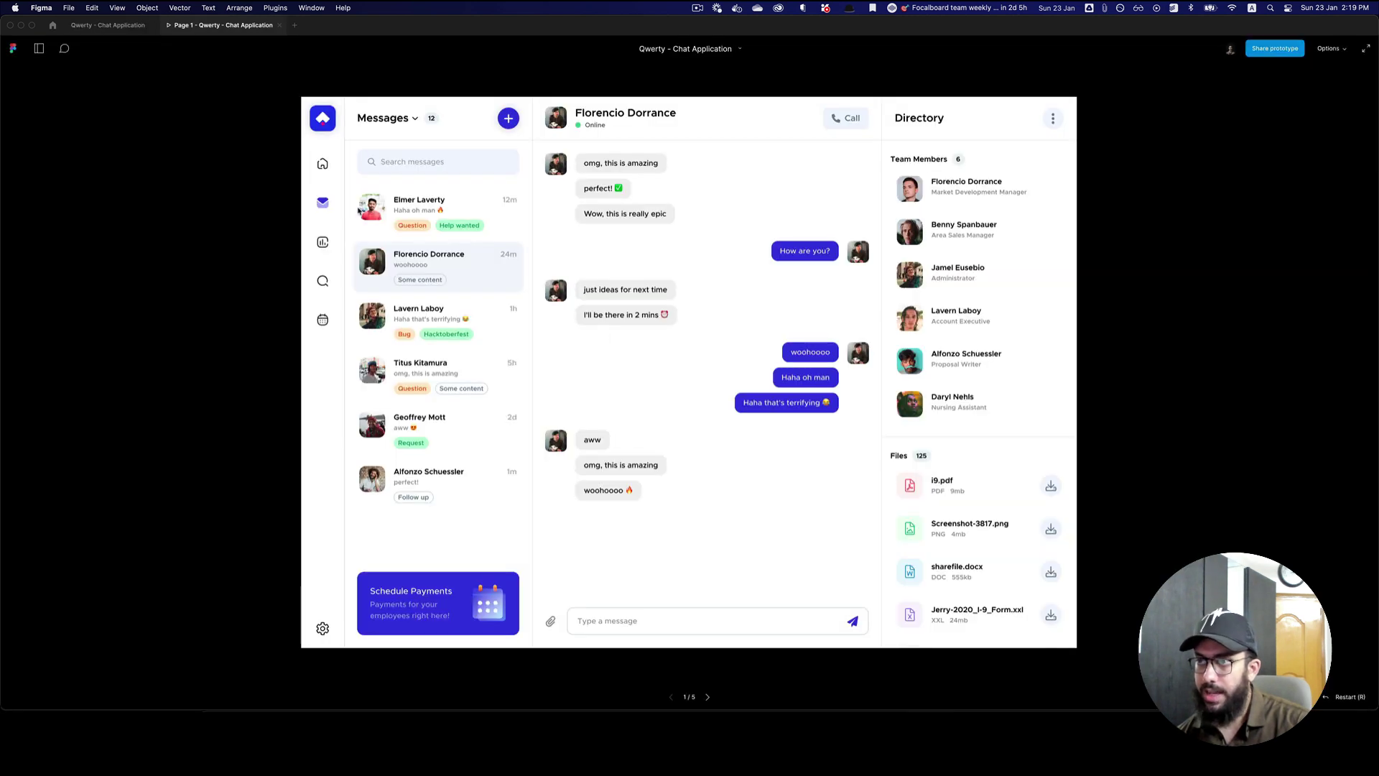
pyautogui.click(324, 166)
pyautogui.click(323, 203)
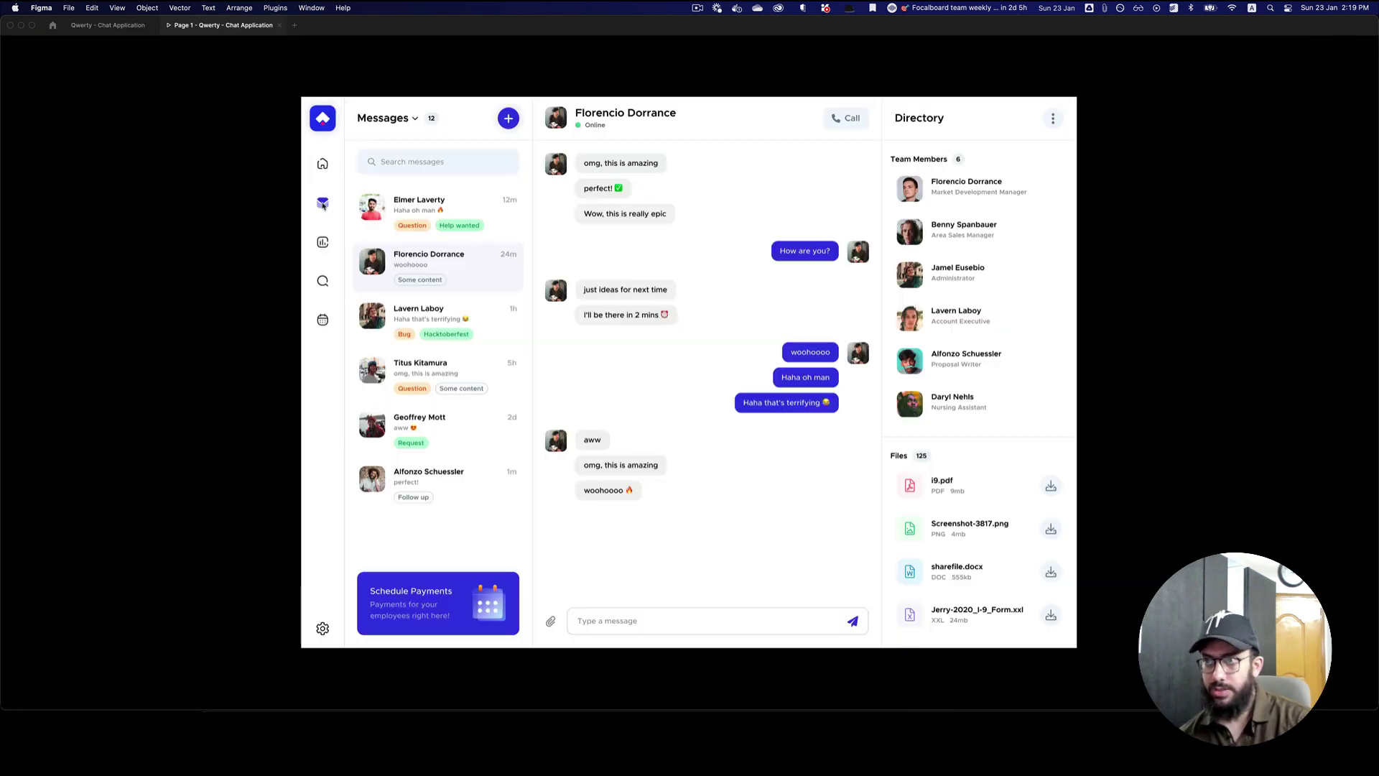
pyautogui.click(324, 242)
pyautogui.click(322, 281)
pyautogui.click(322, 320)
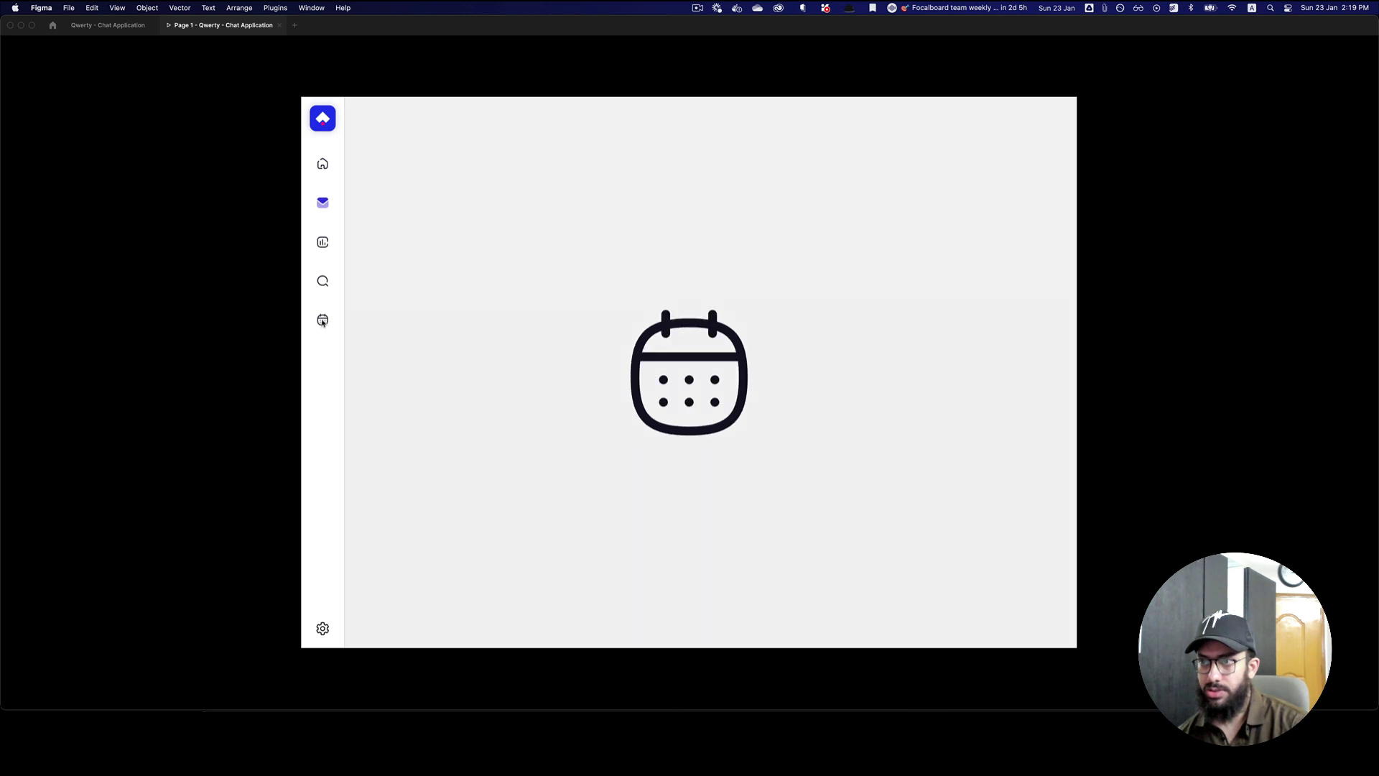
pyautogui.click(323, 239)
pyautogui.click(323, 209)
pyautogui.click(325, 170)
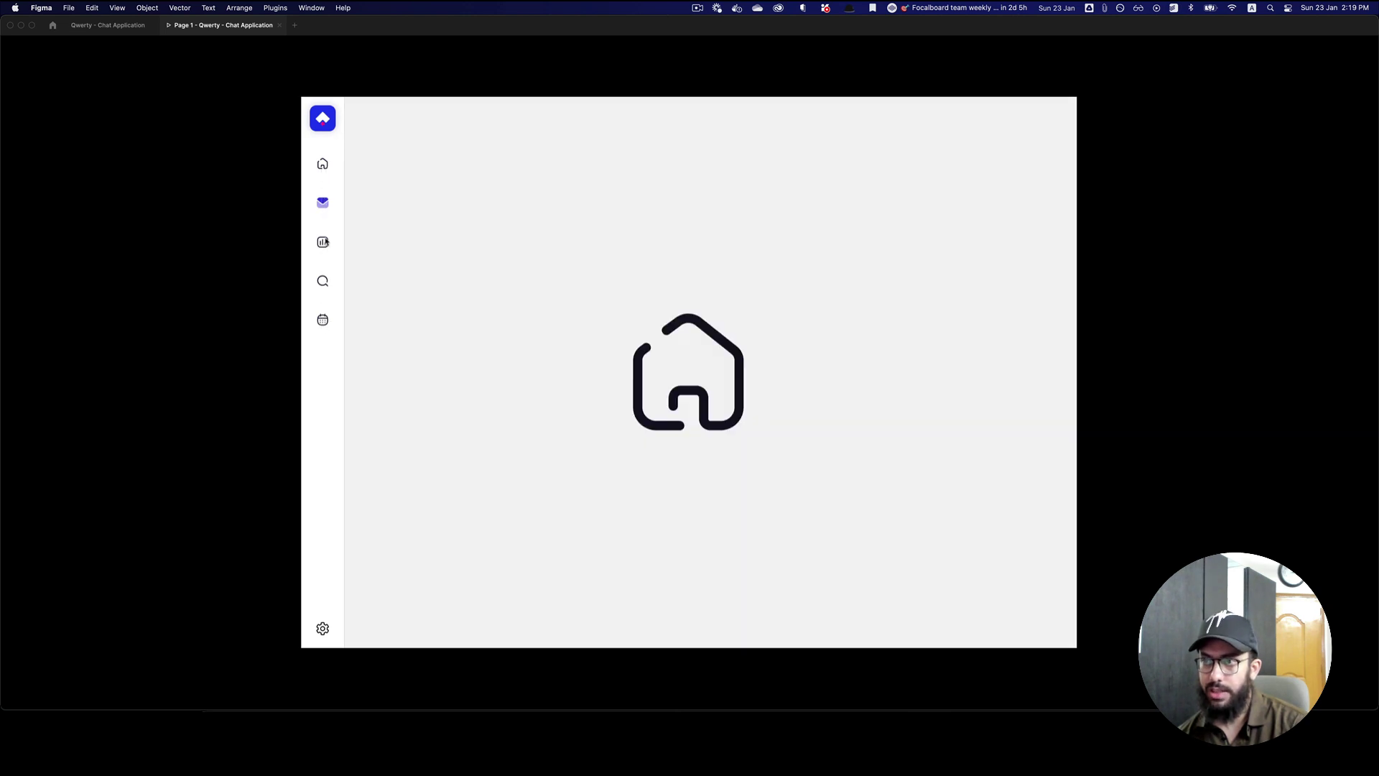
pyautogui.click(322, 319)
pyautogui.click(323, 242)
pyautogui.click(322, 281)
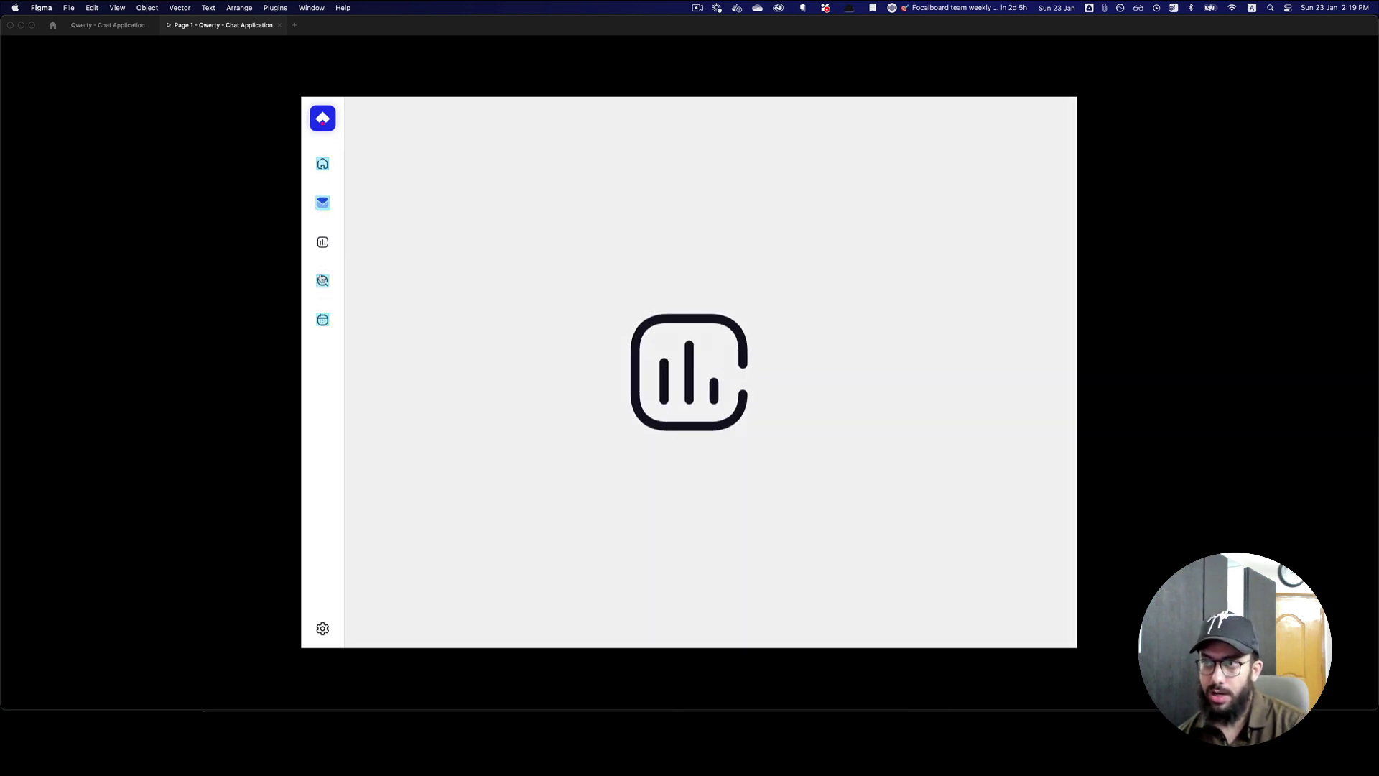
pyautogui.click(323, 202)
pyautogui.click(323, 165)
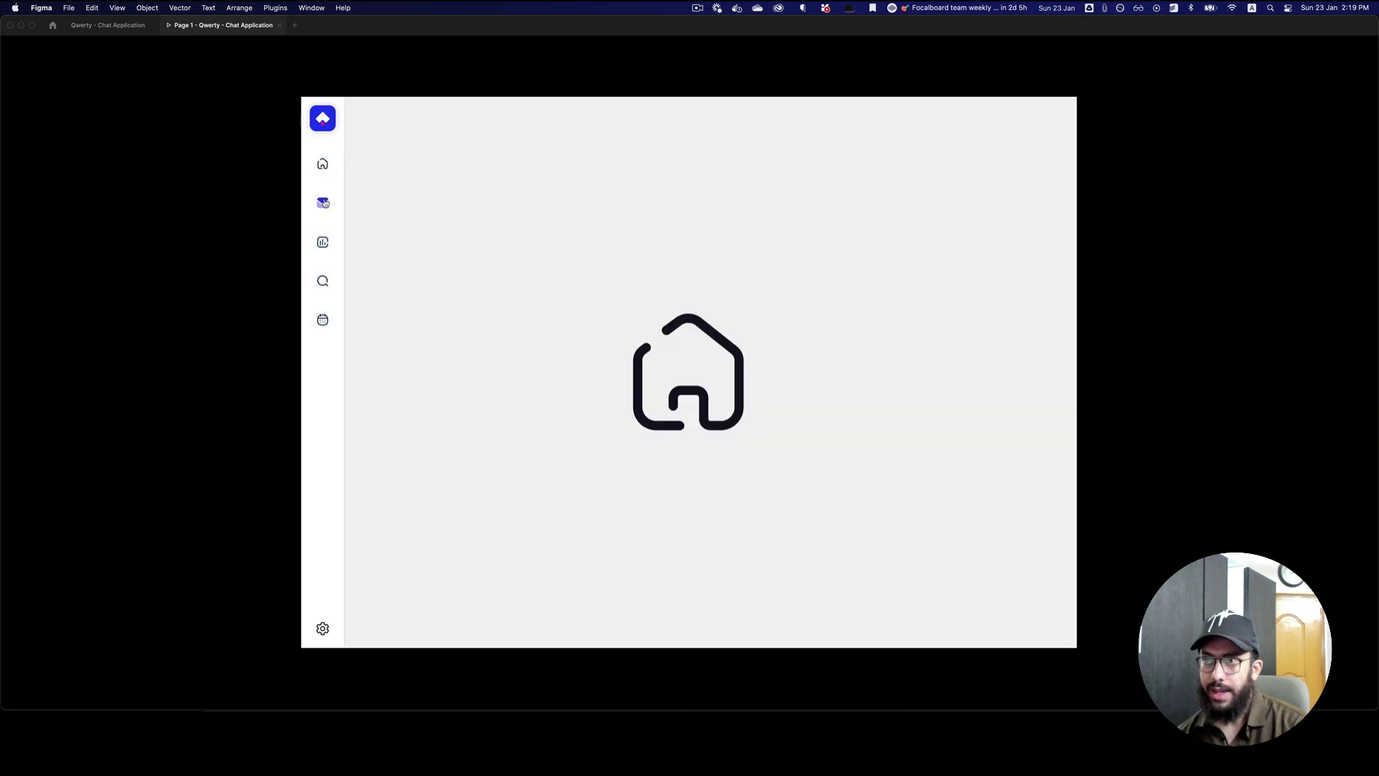
pyautogui.click(323, 204)
pyautogui.click(324, 251)
pyautogui.click(322, 281)
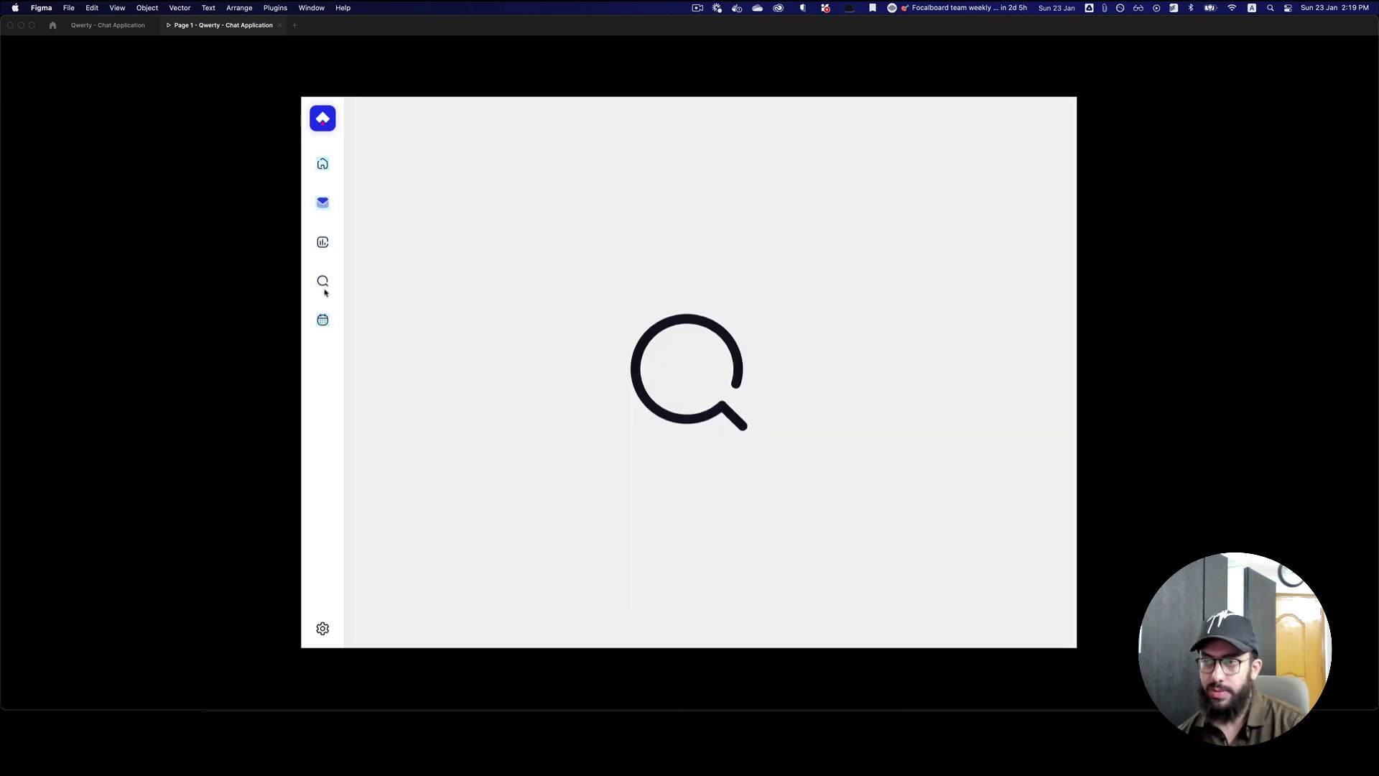
pyautogui.click(322, 319)
pyautogui.hotkey('ctrl', 'shift', 'Tab')
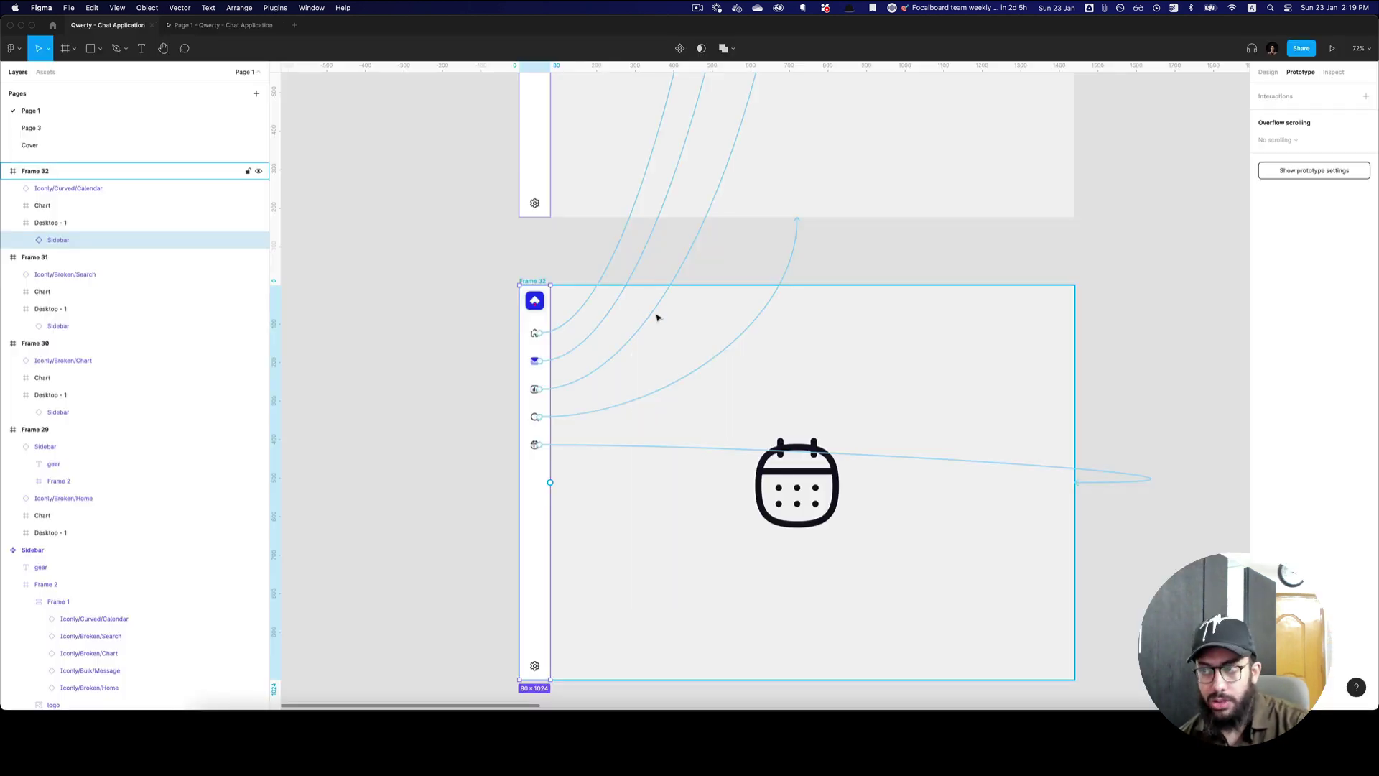
# - Swap the Calendar icon in Frame 32's sidebar for Iconly/Bulk/Calendar and apply the Primary colour to it
pyautogui.hotkey('alt', '8')
pyautogui.scroll(5, 535, 446)
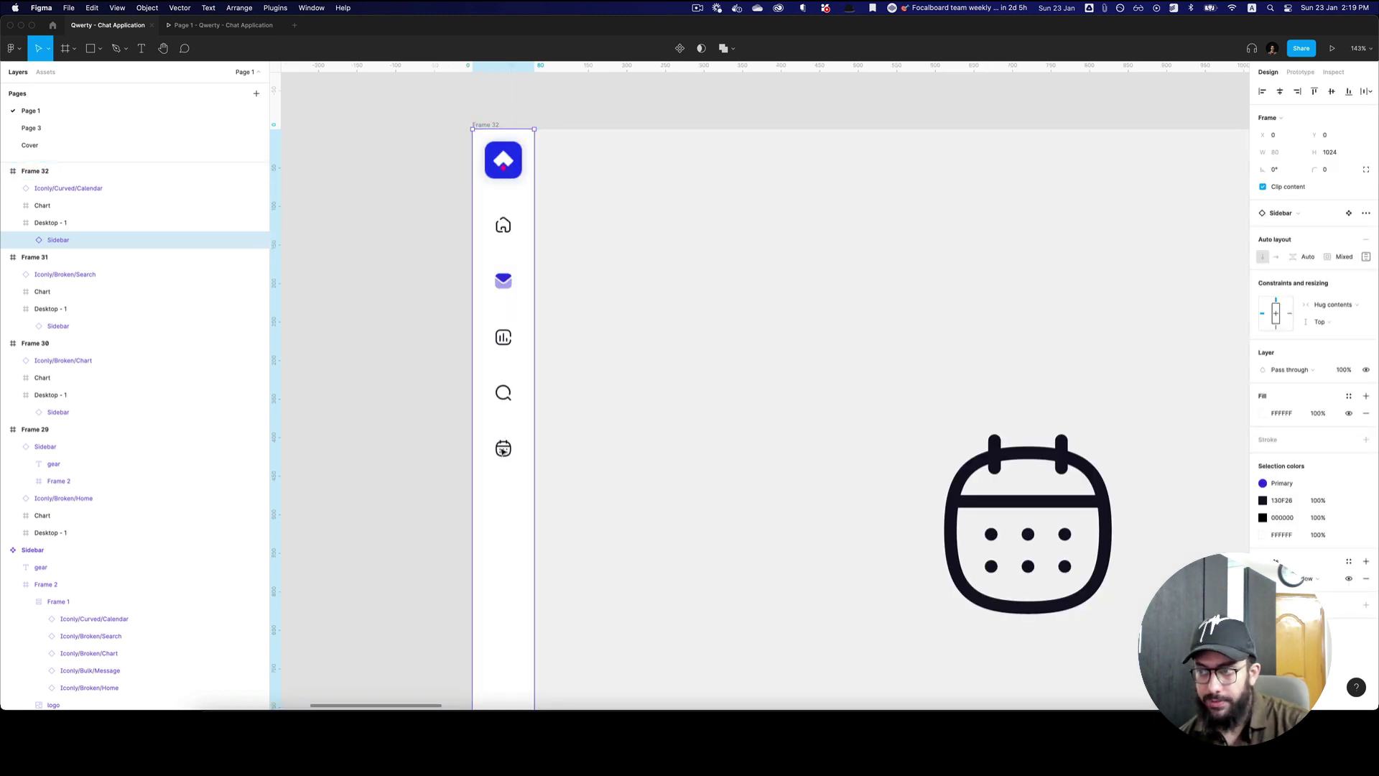
pyautogui.click(503, 450)
pyautogui.click(503, 449)
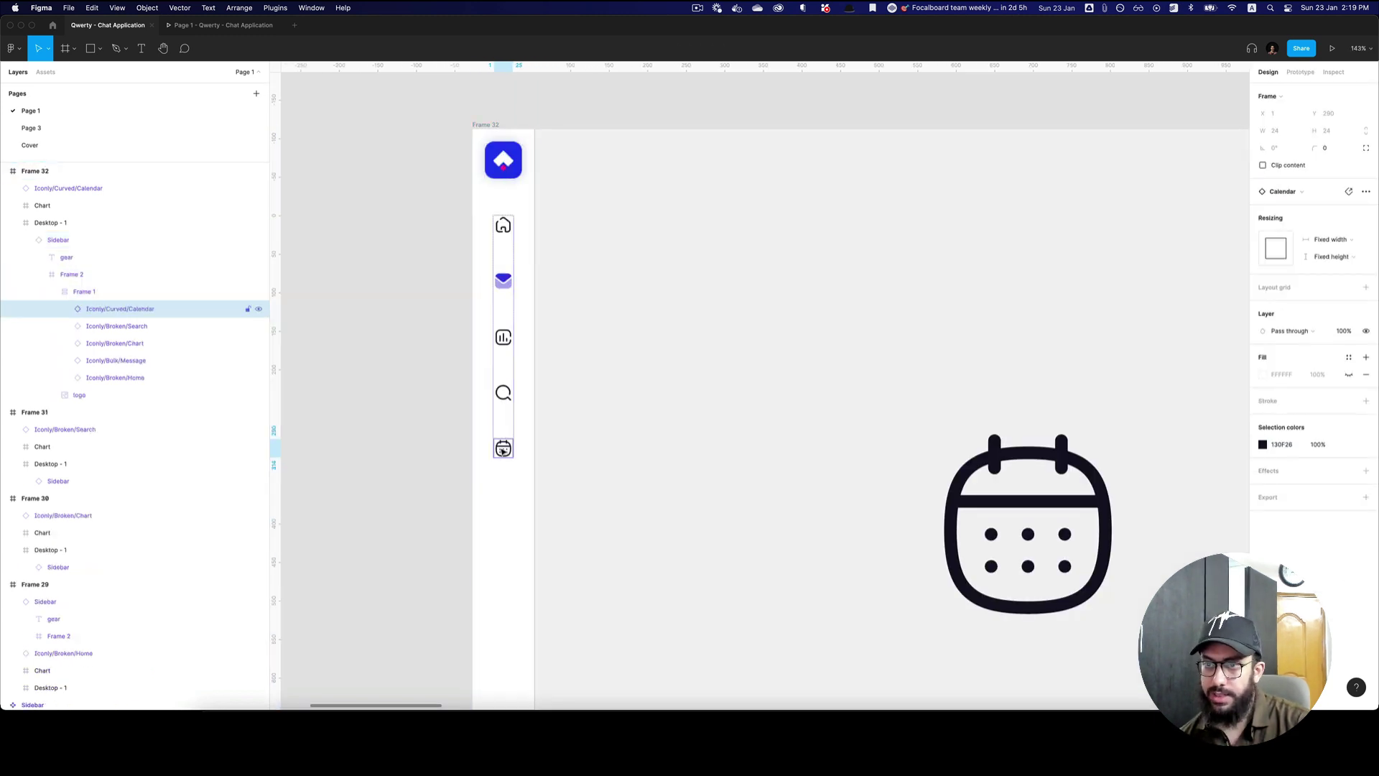
pyautogui.click(1295, 191)
pyautogui.write('calendar')
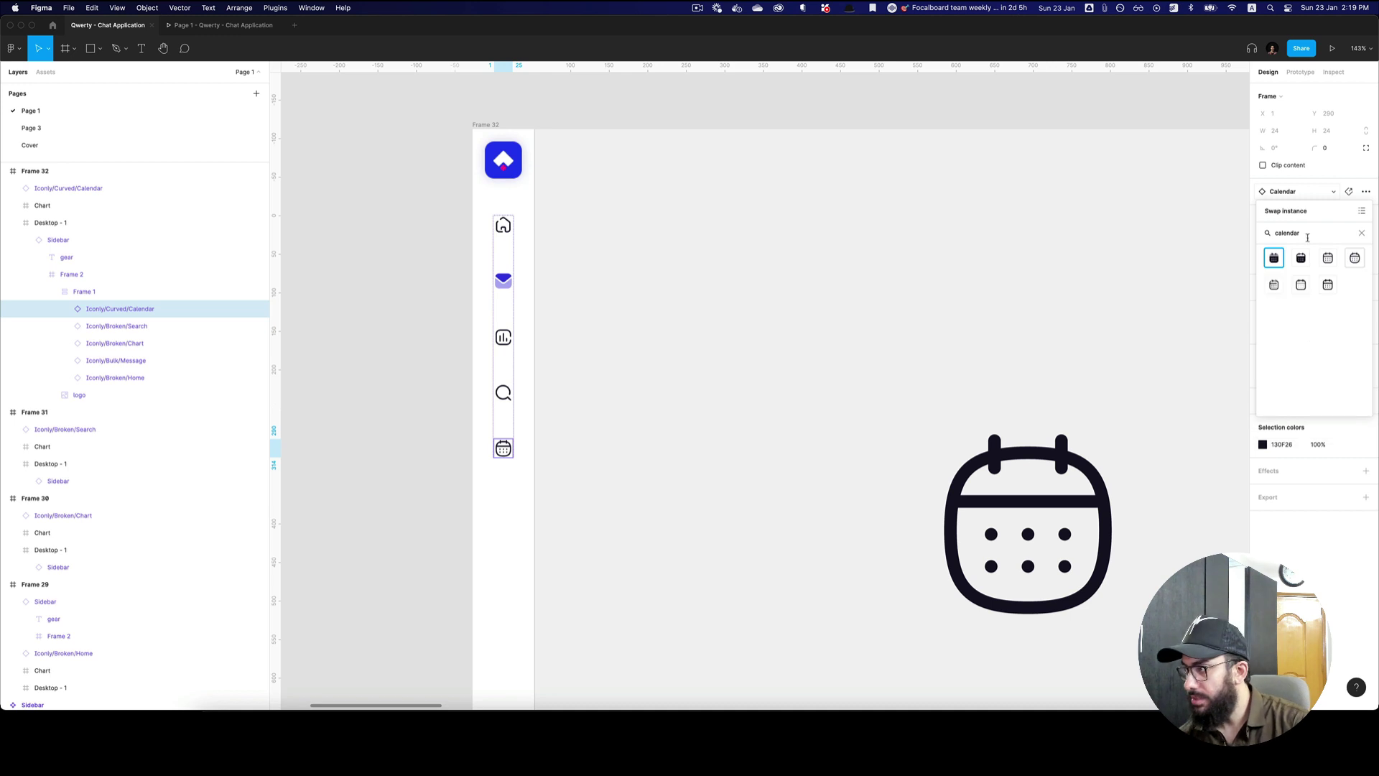
pyautogui.click(1354, 259)
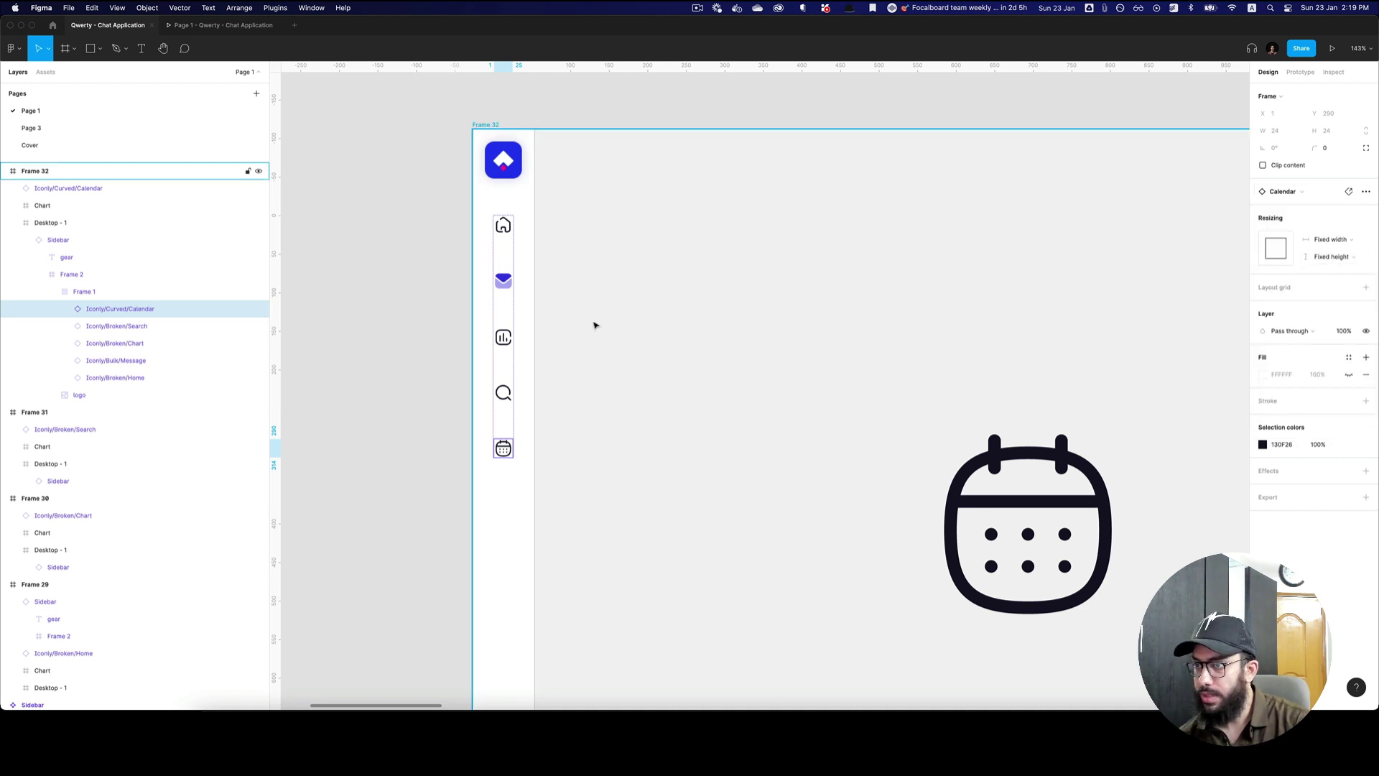
pyautogui.click(1297, 191)
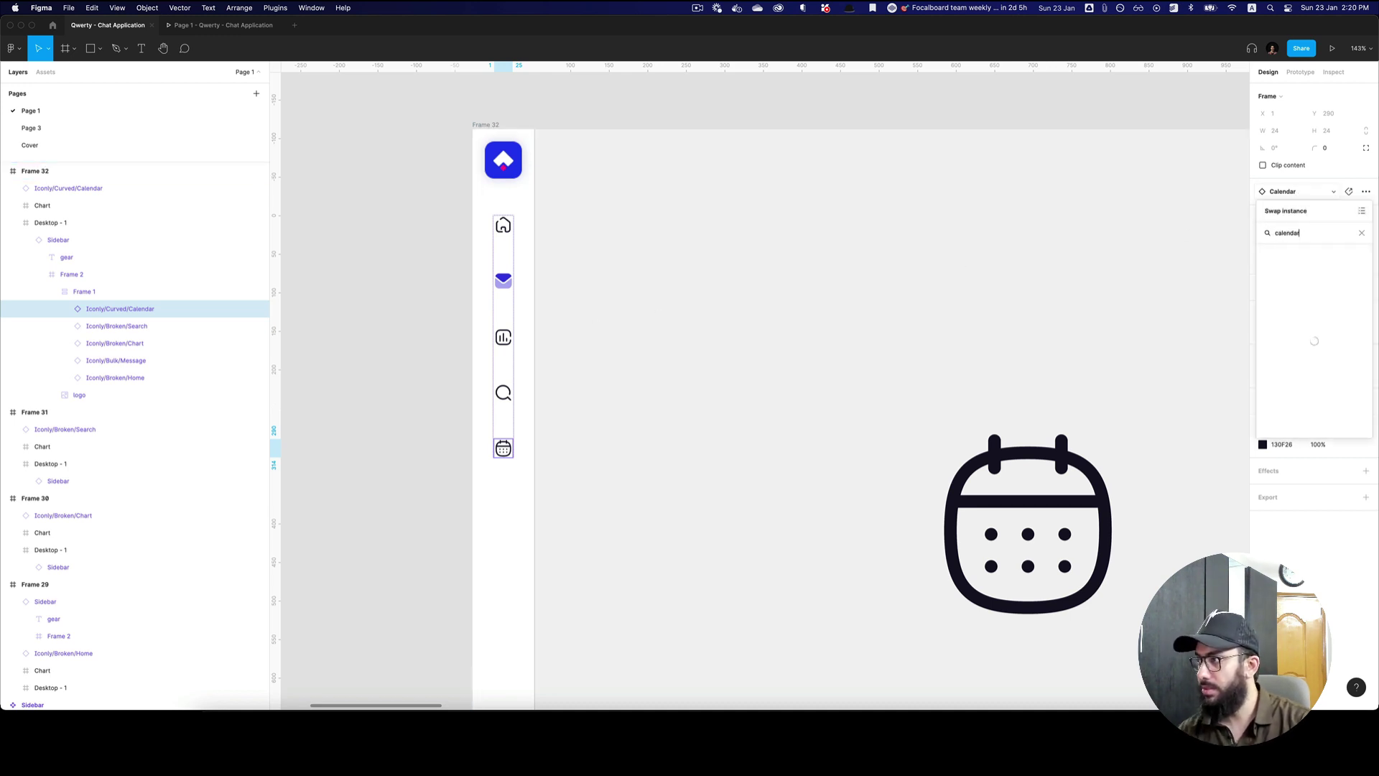
pyautogui.click(1274, 258)
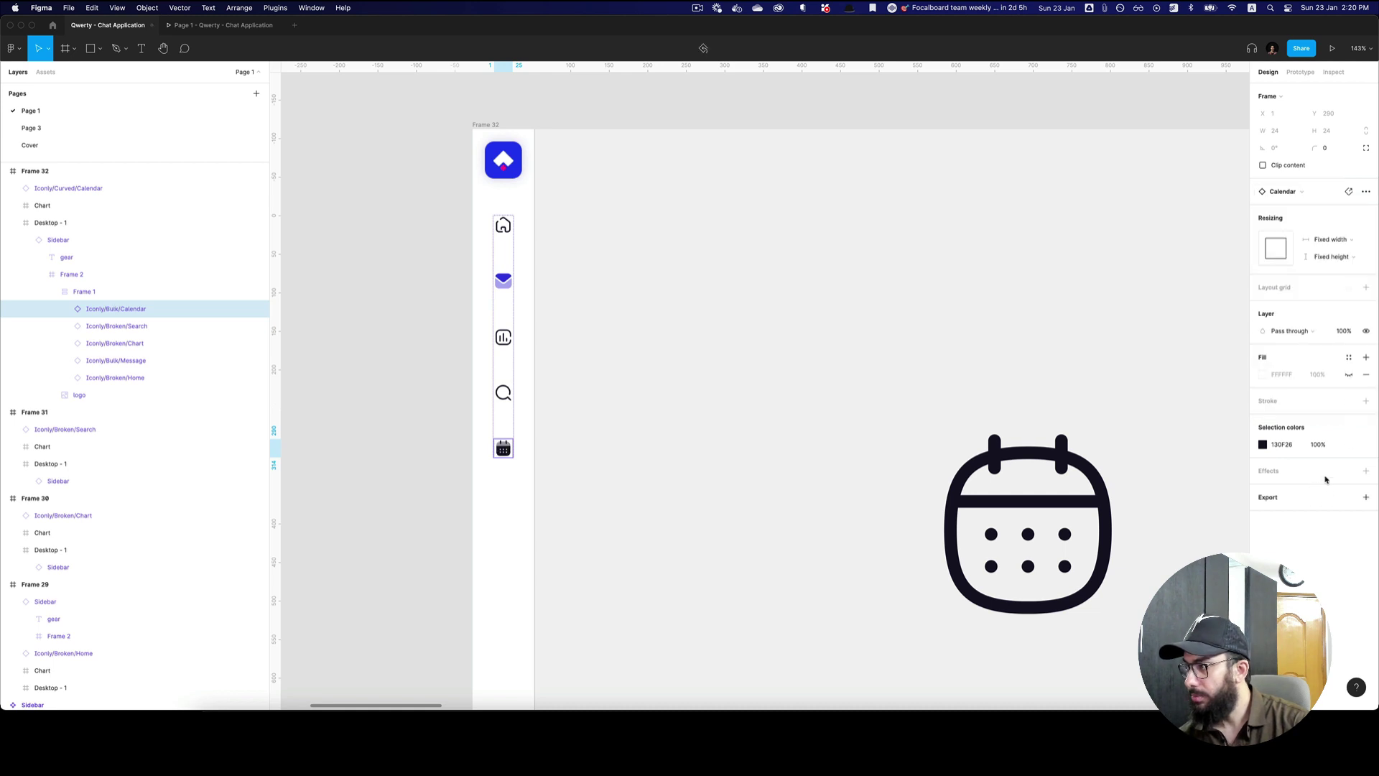
pyautogui.click(1365, 444)
pyautogui.click(1192, 495)
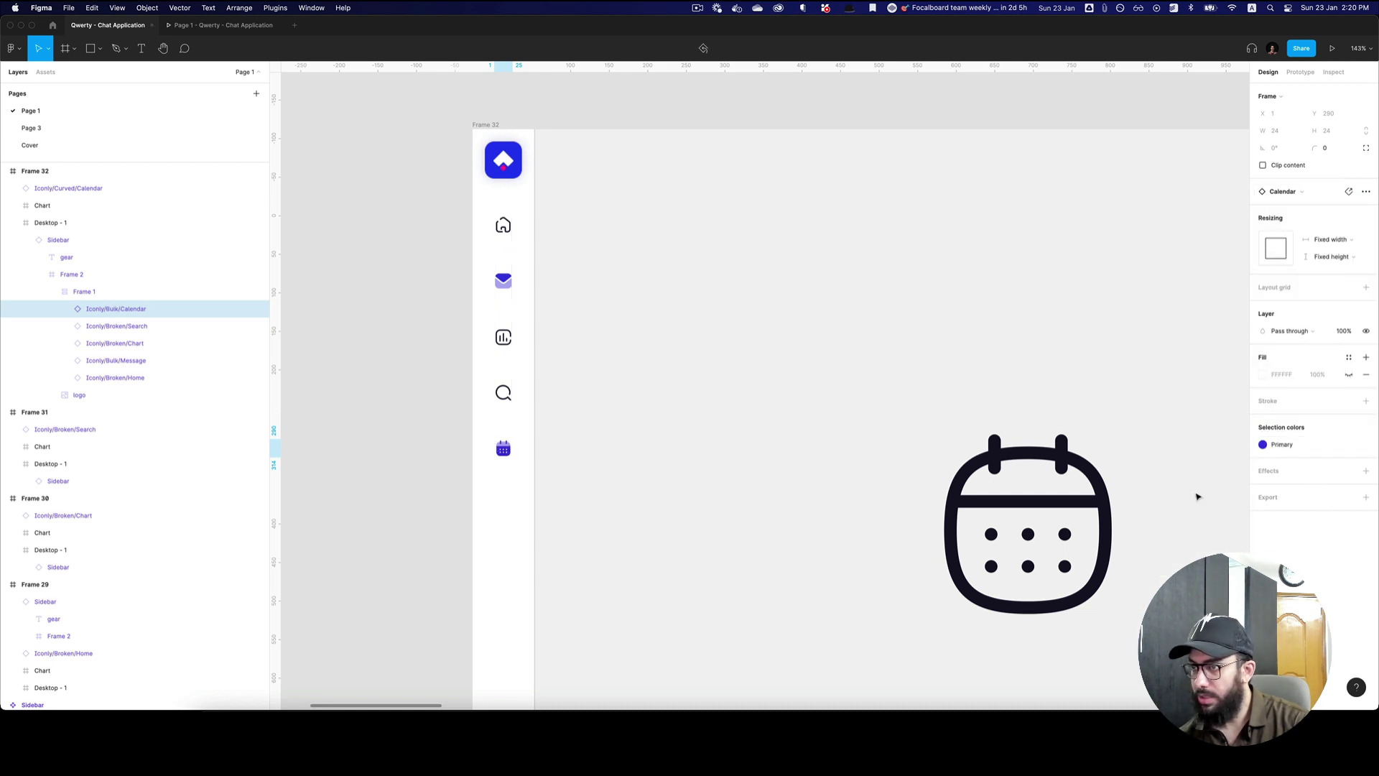
# - Swap the Message icon in Frame 32's sidebar for the outlined Iconly/Broken/Message version
pyautogui.click(505, 282)
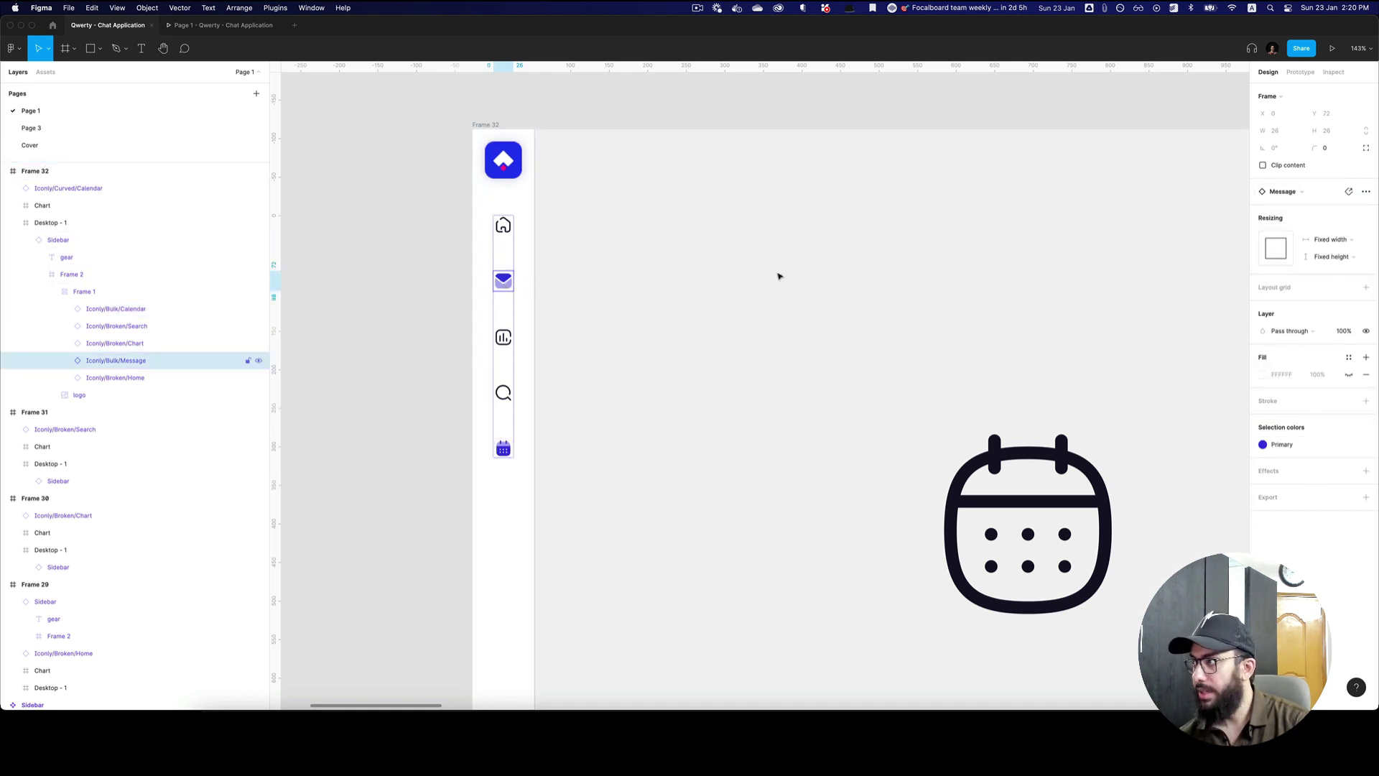
pyautogui.click(1292, 191)
pyautogui.write('mess')
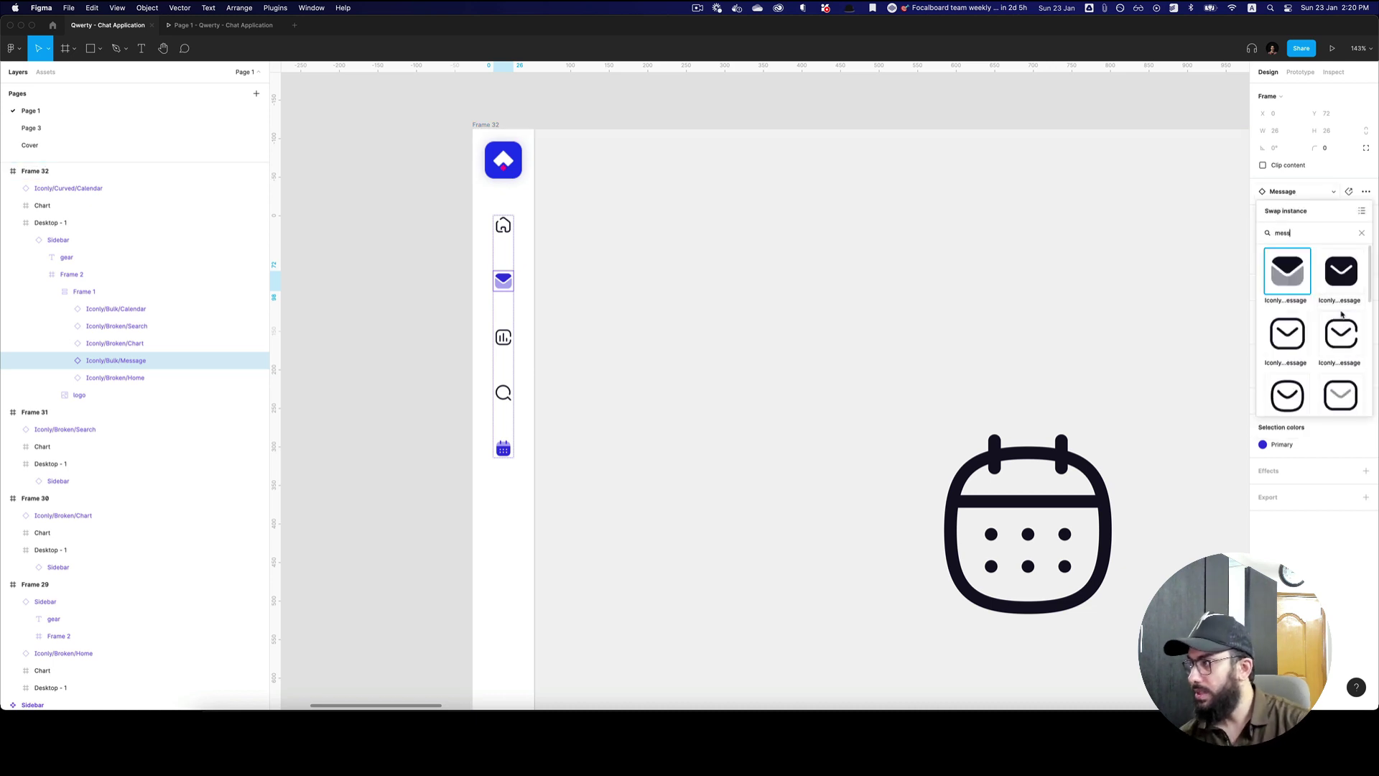
pyautogui.click(1340, 332)
# - Apply the Primary colour to the Search icon in Frame 31's sidebar and swap it for Iconly/Bold/Search
pyautogui.scroll(10, 571, 219)
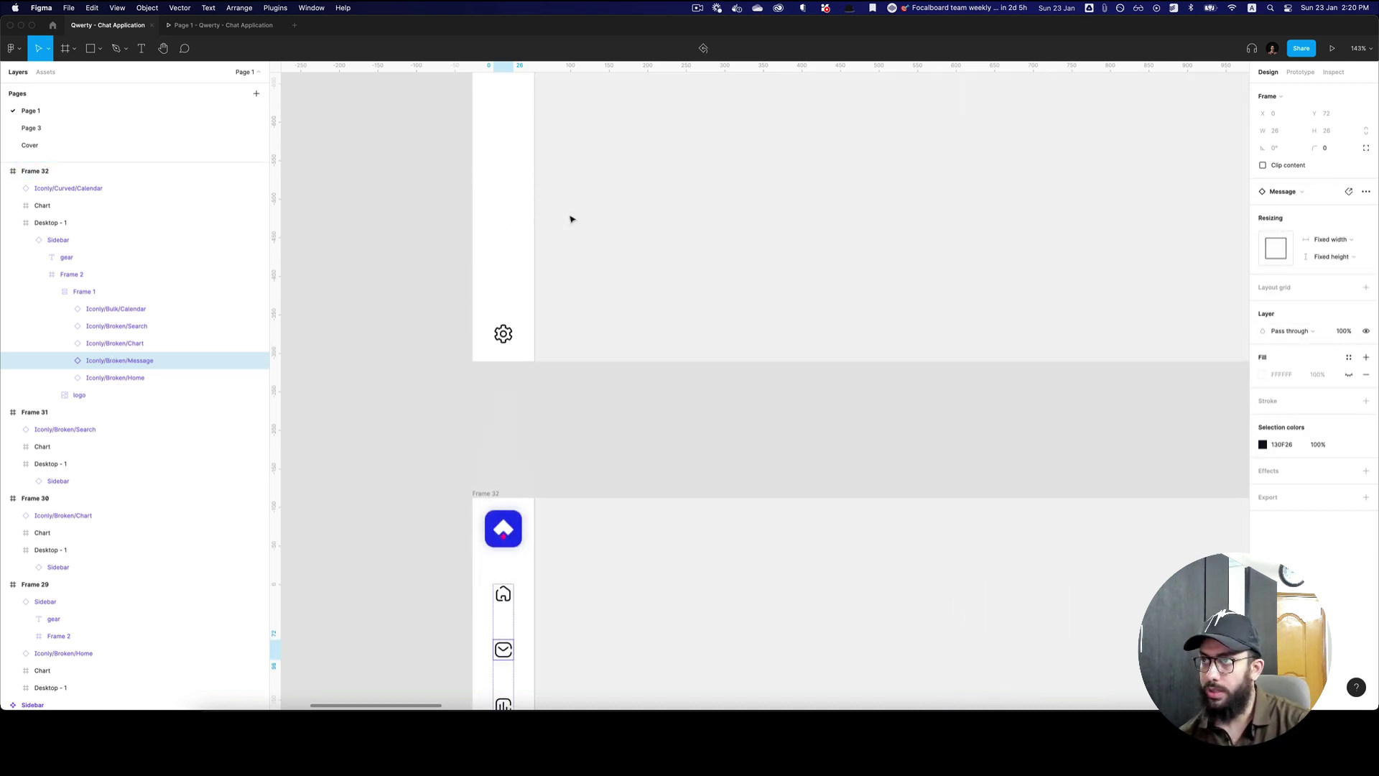
pyautogui.doubleClick(504, 396)
pyautogui.doubleClick(505, 396)
pyautogui.doubleClick(504, 395)
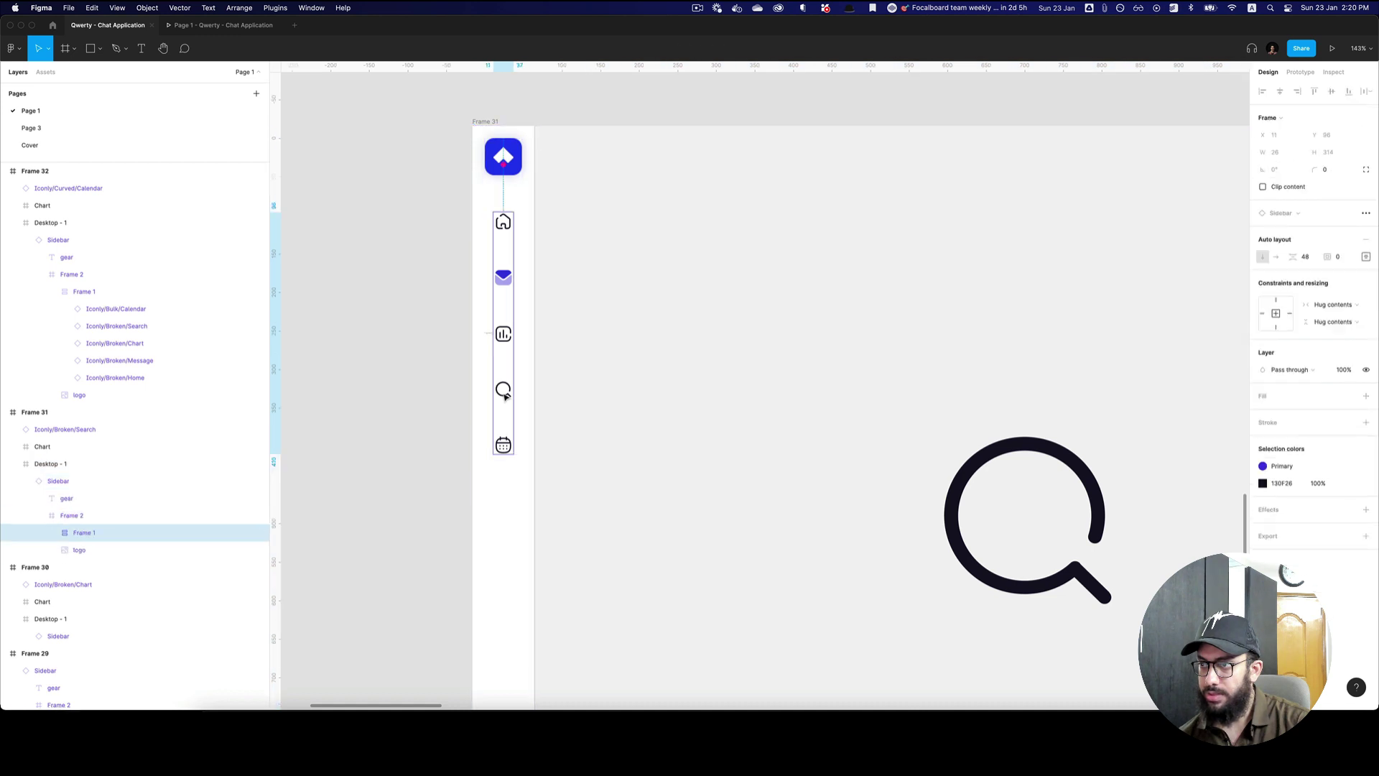
pyautogui.doubleClick(505, 396)
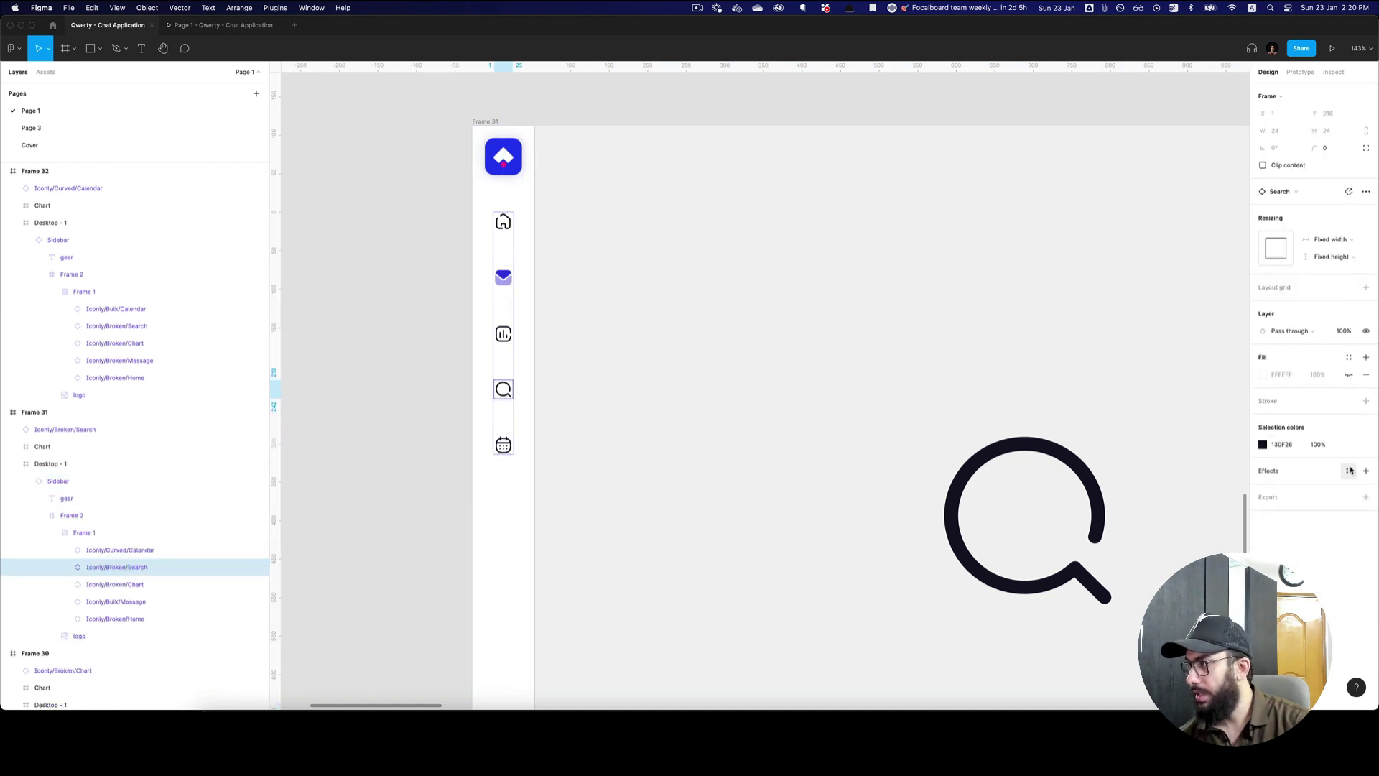
pyautogui.click(1348, 444)
pyautogui.click(1178, 493)
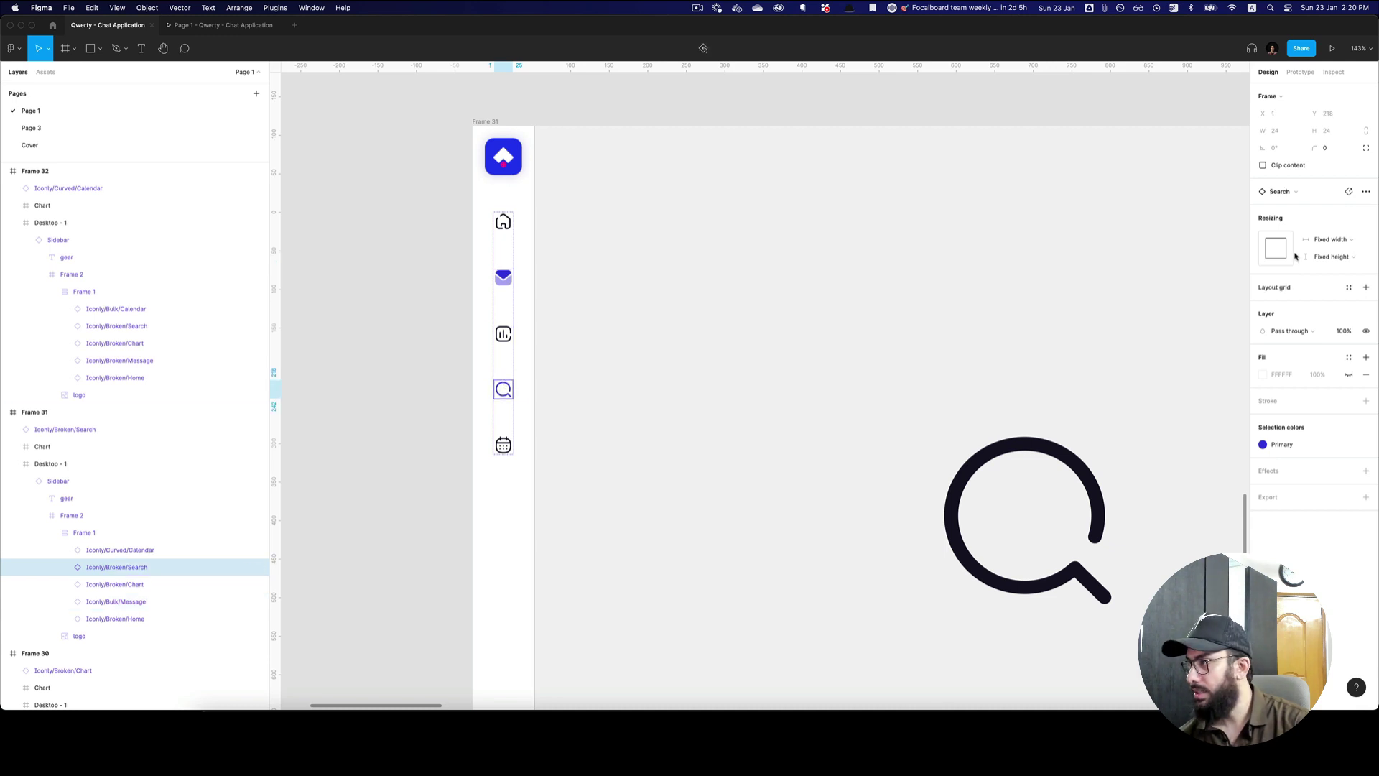
pyautogui.click(1289, 191)
pyautogui.write('searc')
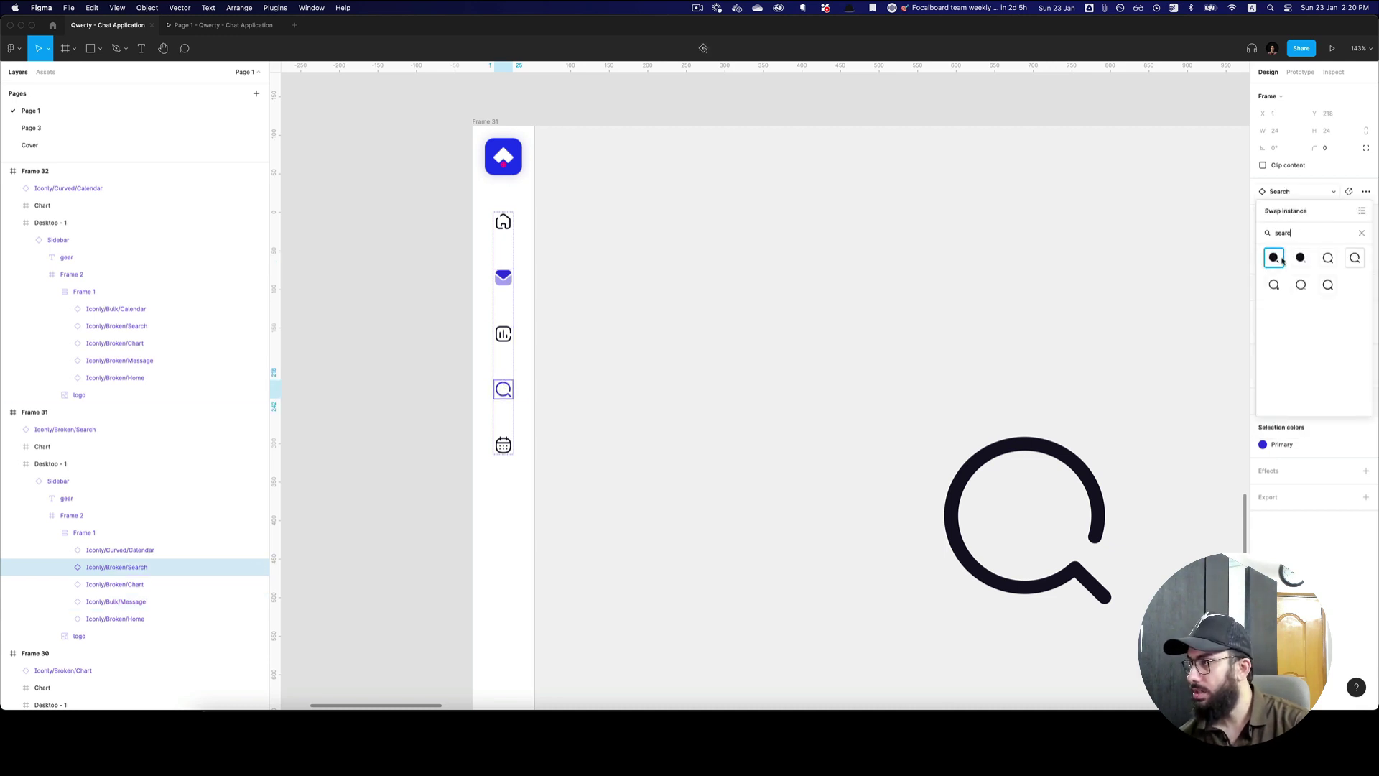
pyautogui.click(1298, 259)
# - Swap the Message icon in Frame 31's sidebar for the outlined Iconly/Broken/Message version
pyautogui.click(503, 277)
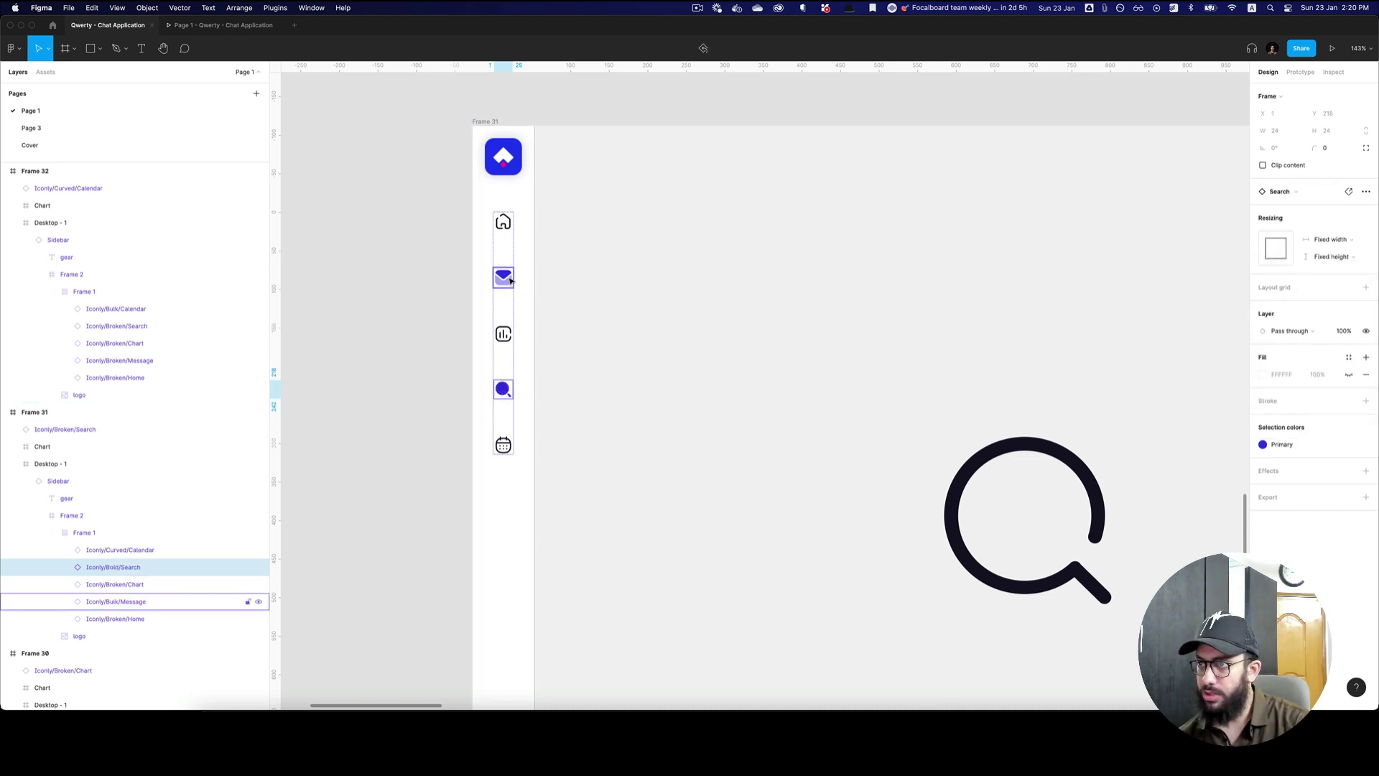
pyautogui.click(1292, 191)
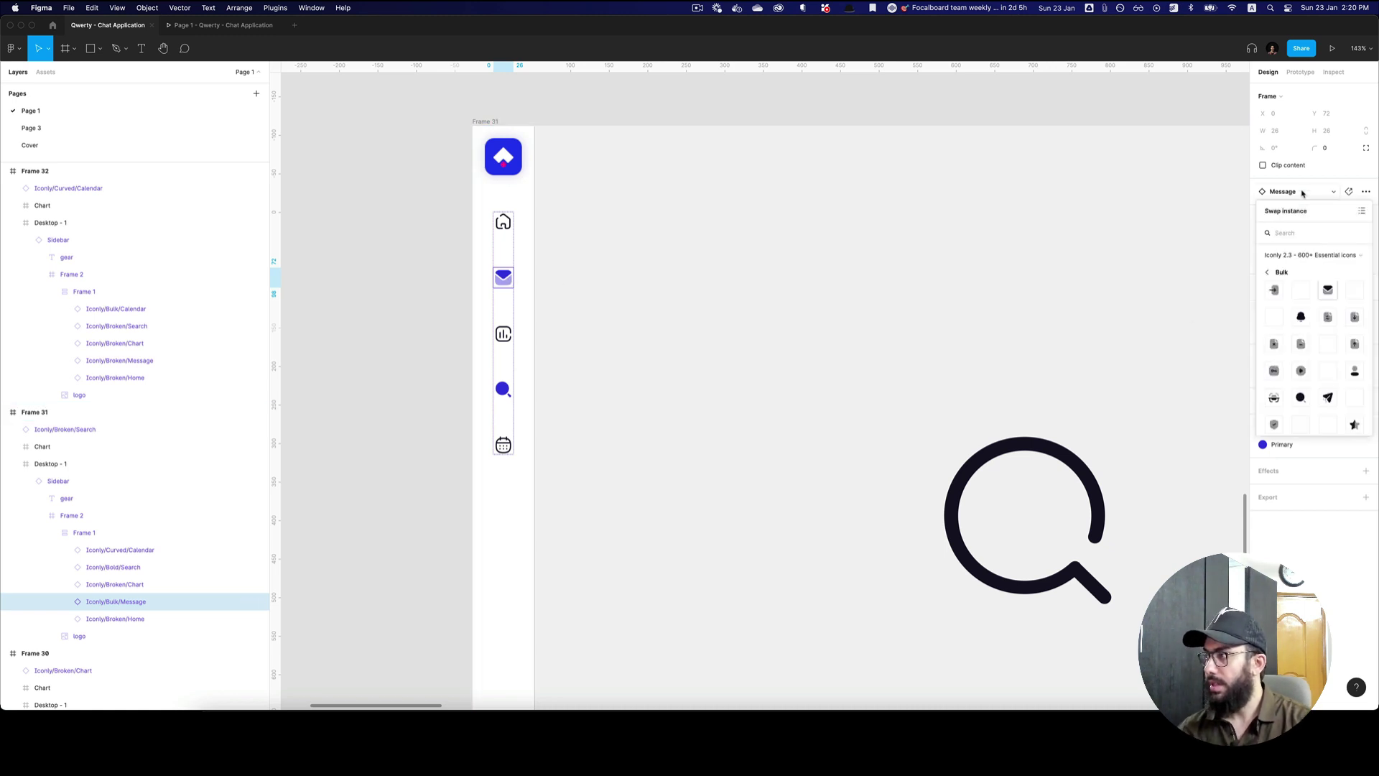
pyautogui.write('mess')
pyautogui.click(1341, 334)
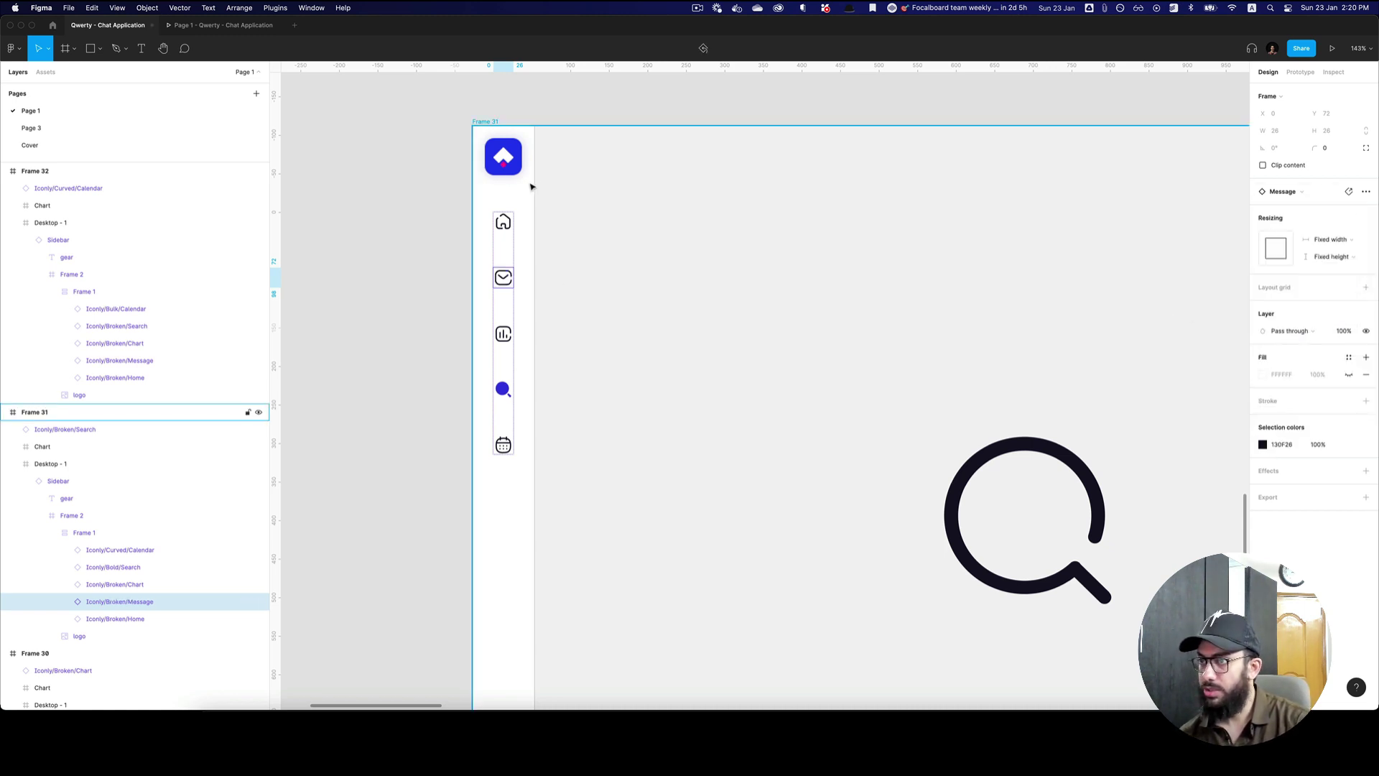
# - Swap the Chart icon in Frame 30's sidebar for Iconly/Bulk/Chart and apply the Primary colour to it
pyautogui.scroll(10, 530, 187)
pyautogui.scroll(10, 531, 187)
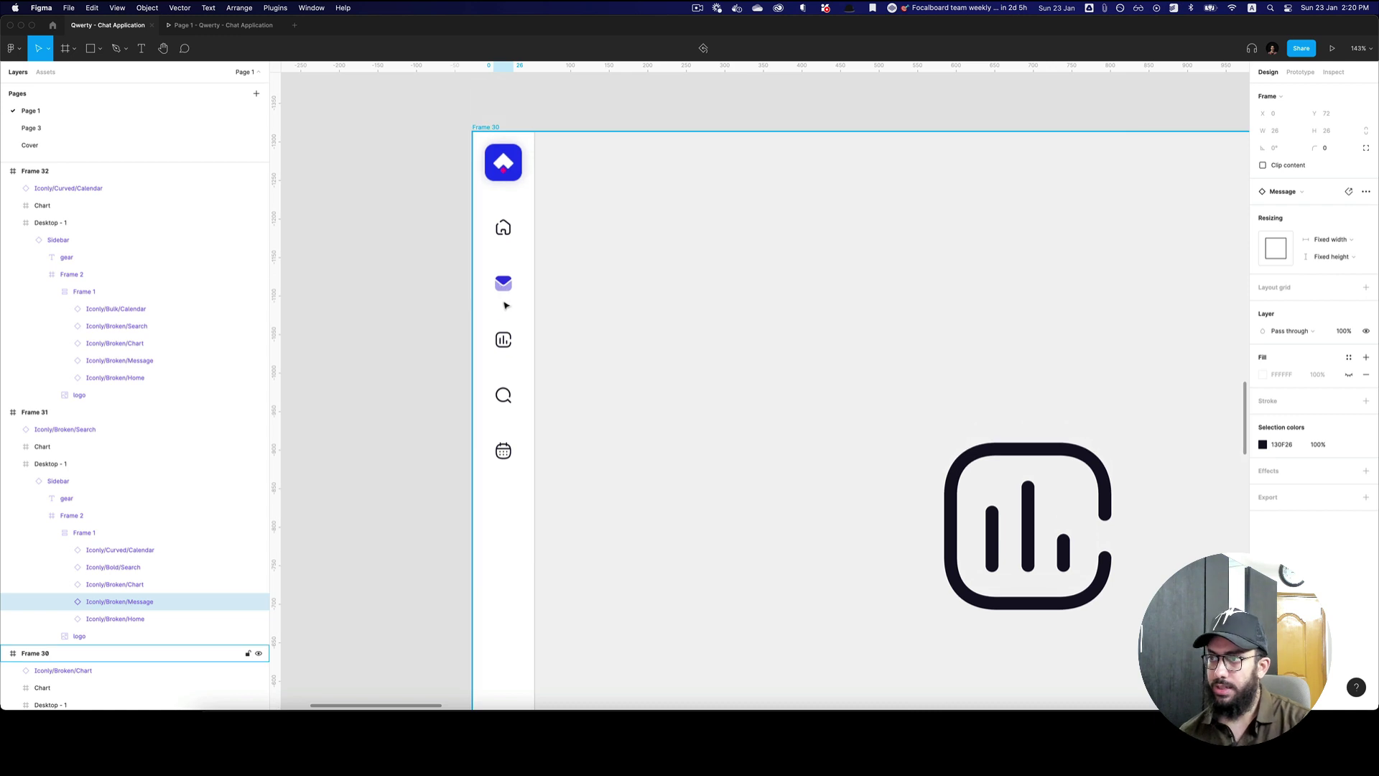
pyautogui.click(509, 337)
pyautogui.doubleClick(510, 337)
pyautogui.doubleClick(510, 337)
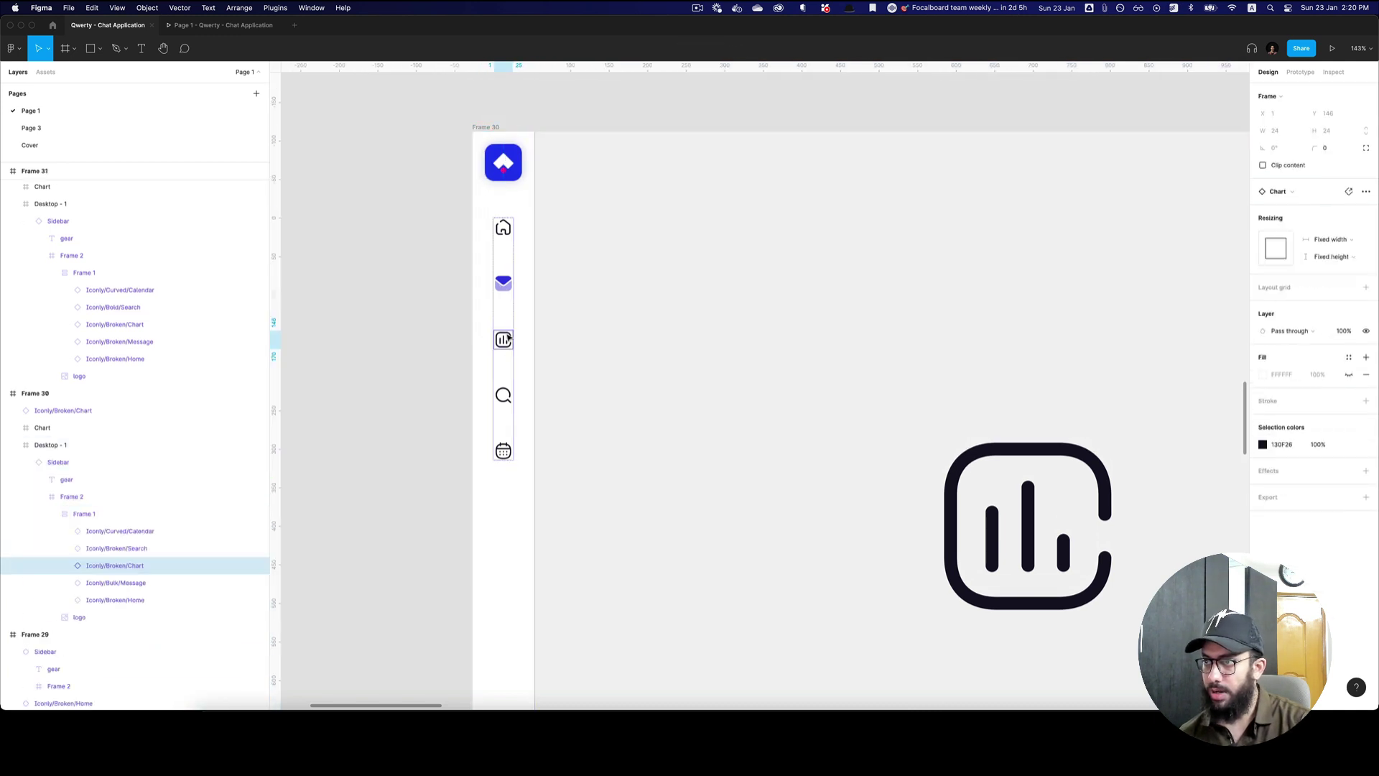
pyautogui.click(1304, 192)
pyautogui.write('chart')
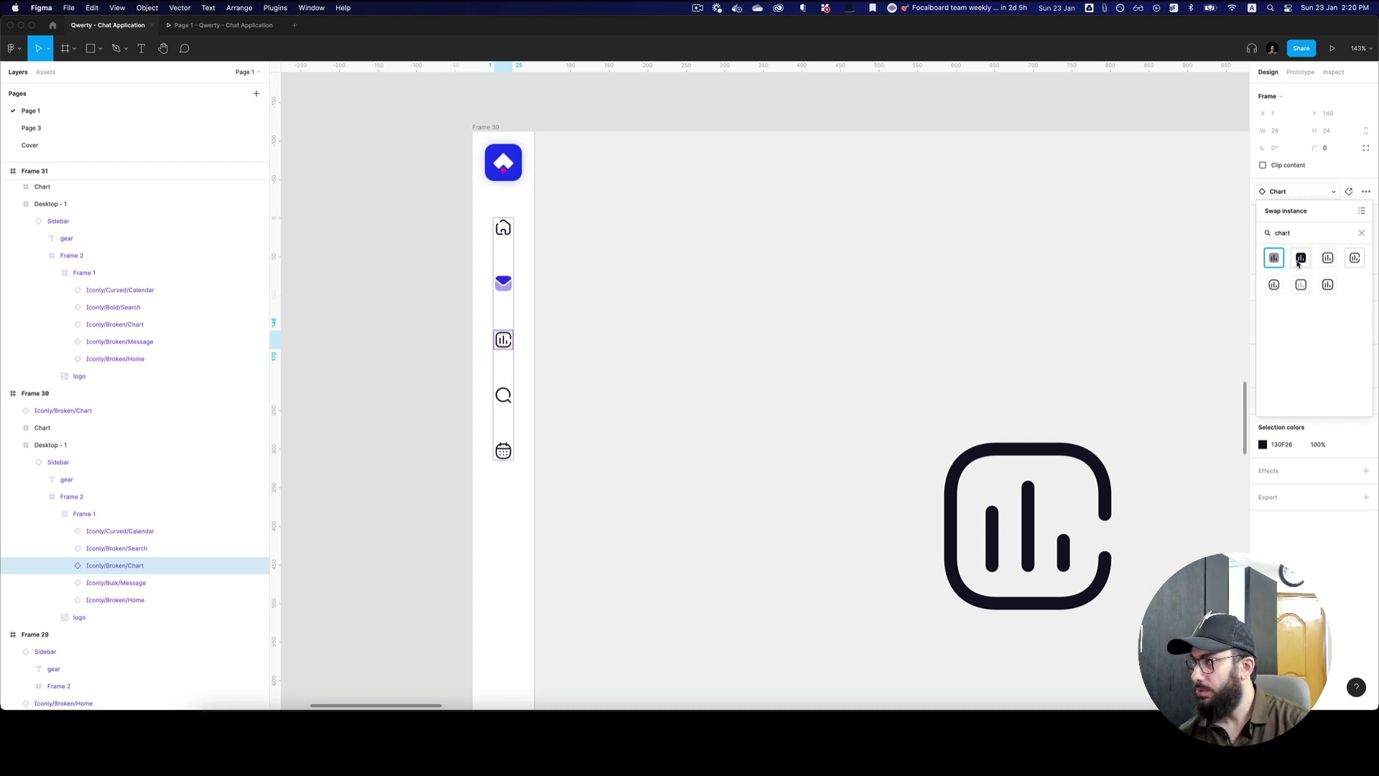
pyautogui.click(1275, 259)
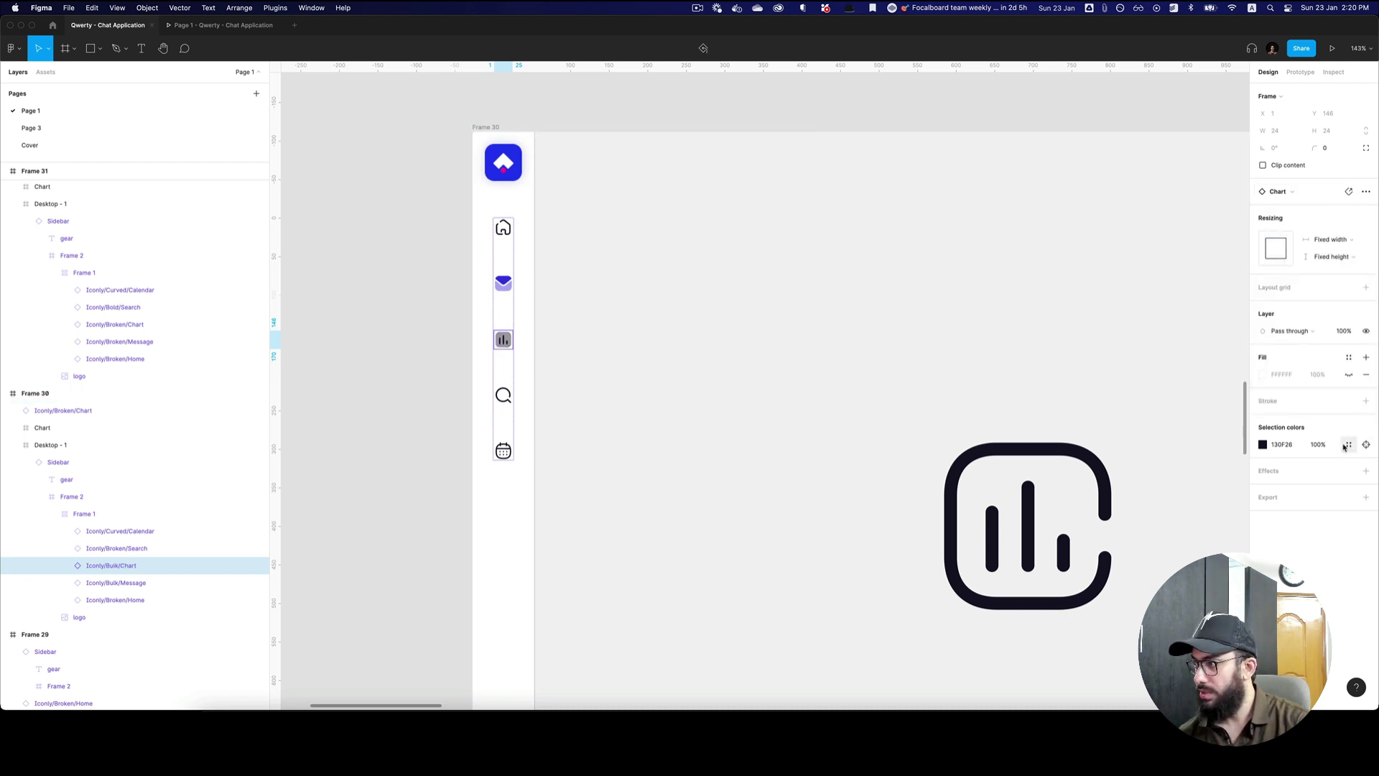
pyautogui.click(1348, 445)
pyautogui.click(1178, 493)
# - Swap the Message icon in Frame 30's sidebar for the outlined Iconly/Broken/Message version
pyautogui.click(511, 284)
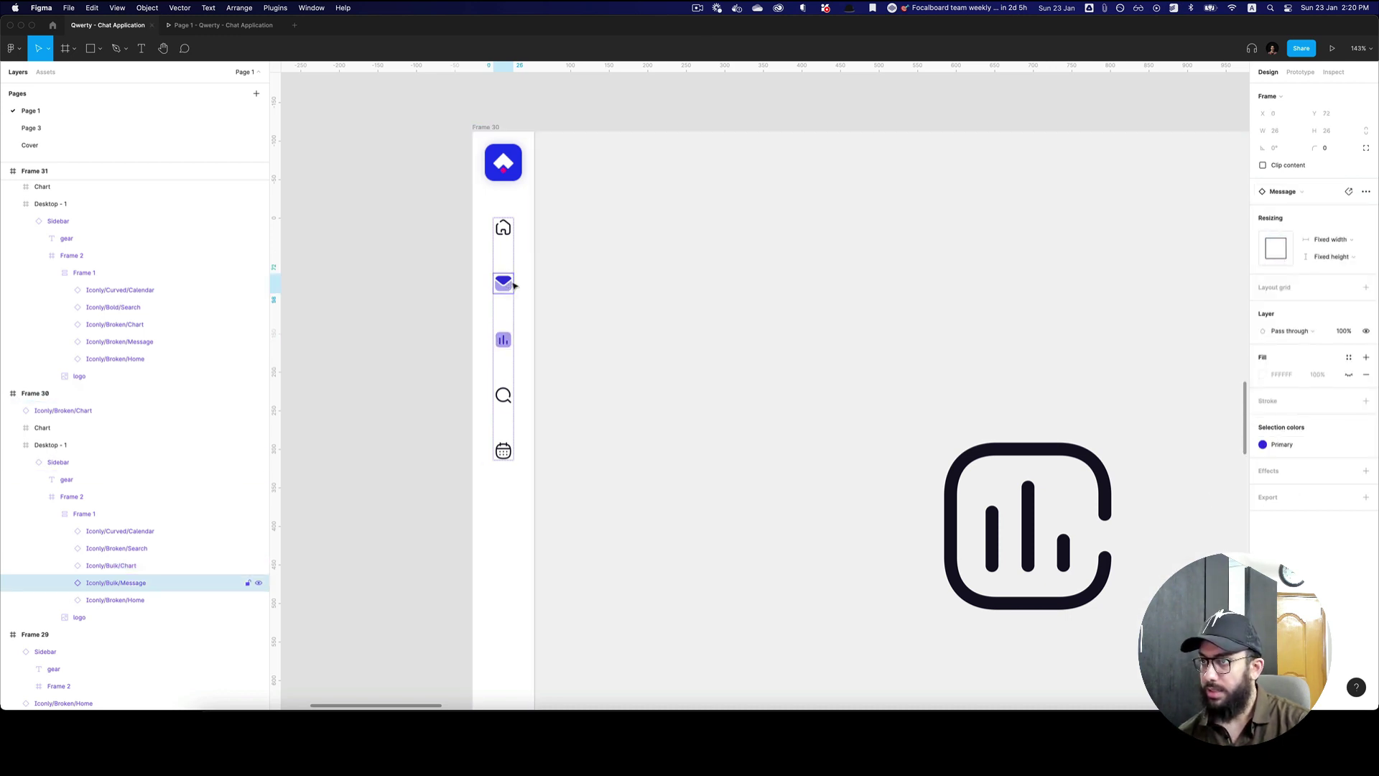
pyautogui.click(1302, 192)
pyautogui.write('message')
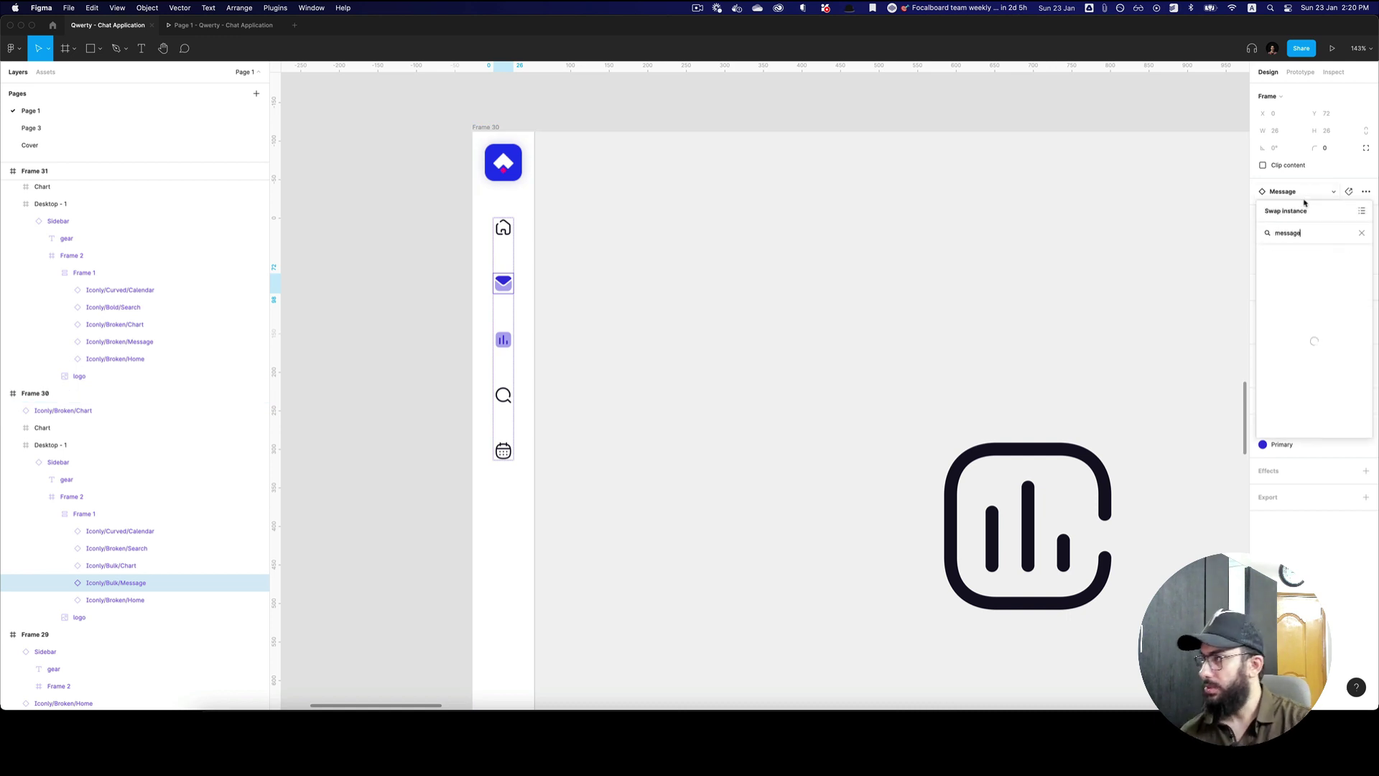
pyautogui.click(1337, 323)
# - Swap the Home icon in Frame 29's sidebar for Iconly/Bulk/Home and apply the Primary colour to it
pyautogui.scroll(10, 628, 283)
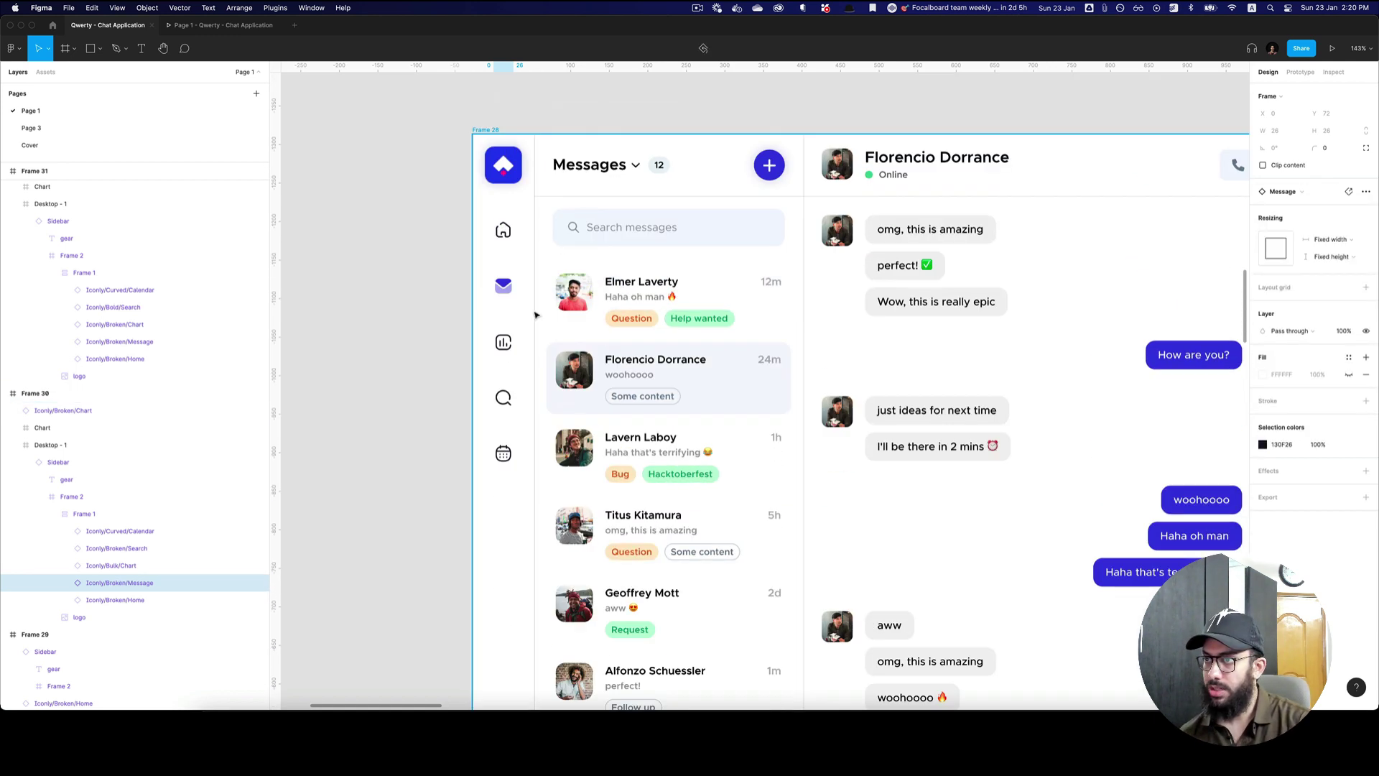
pyautogui.scroll(15, 505, 289)
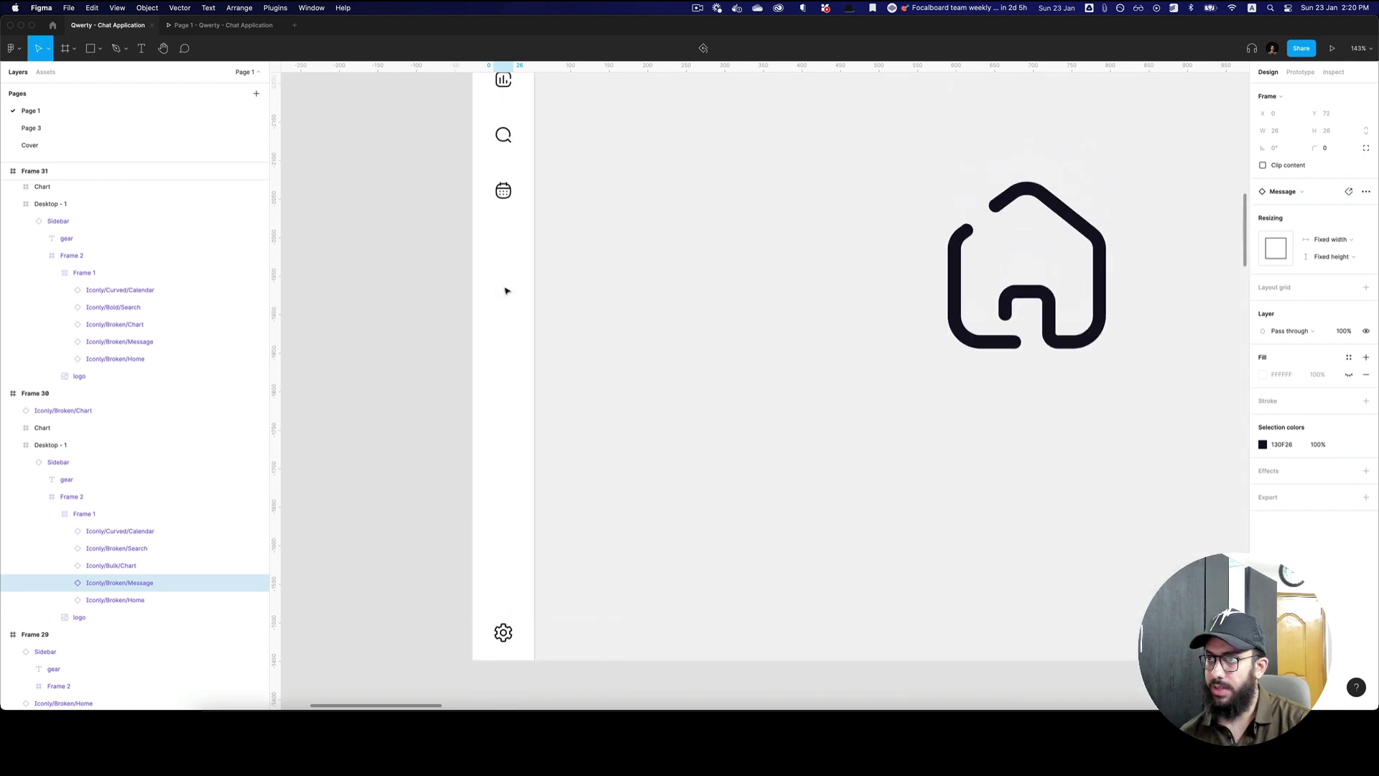
pyautogui.click(507, 224)
pyautogui.doubleClick(507, 224)
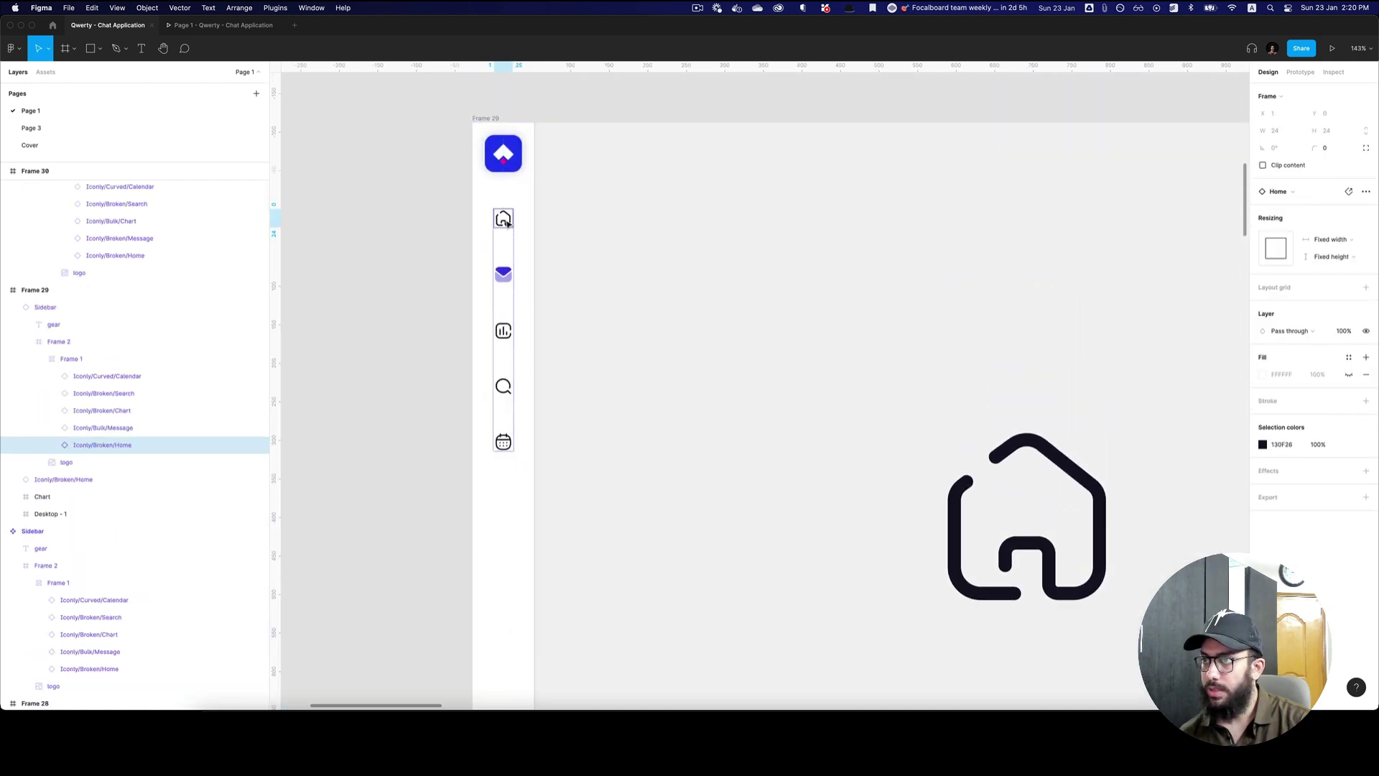
pyautogui.click(1297, 191)
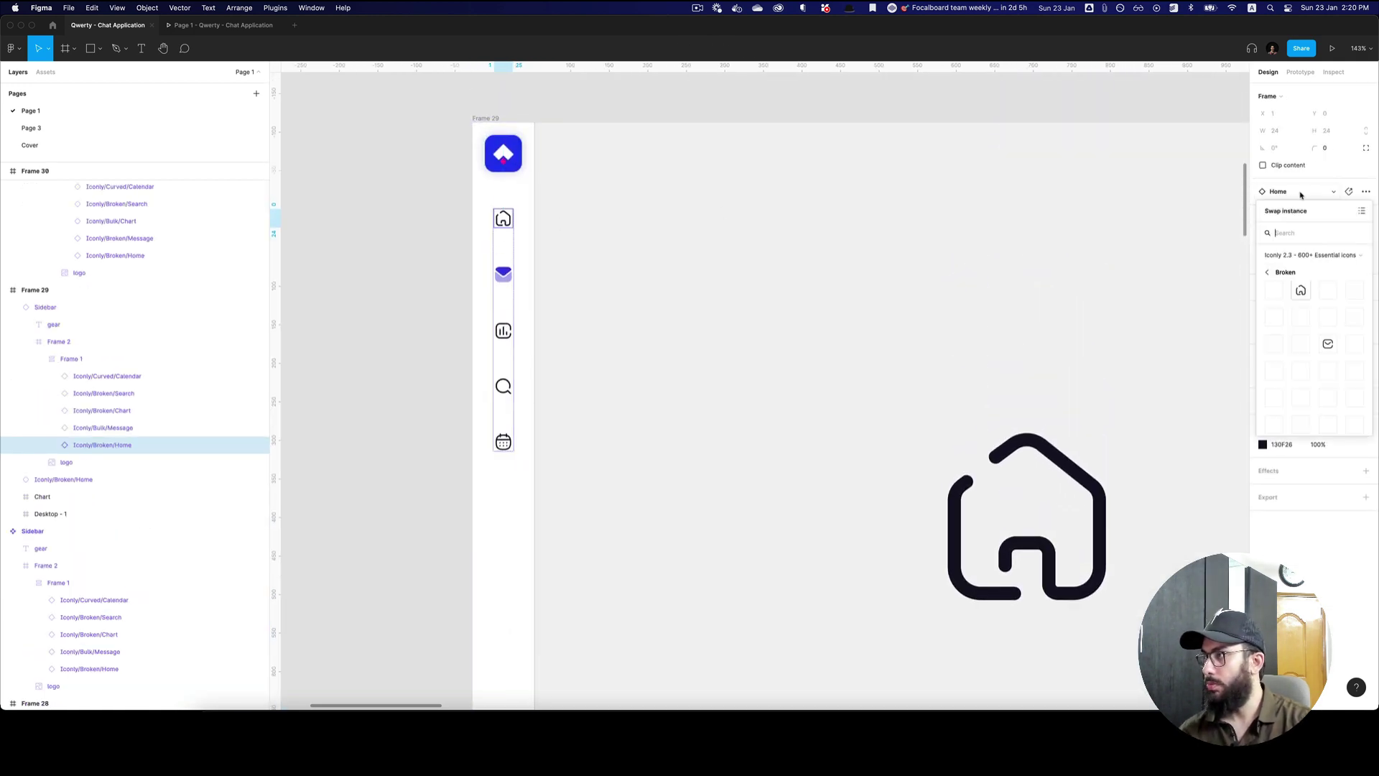
pyautogui.write('home')
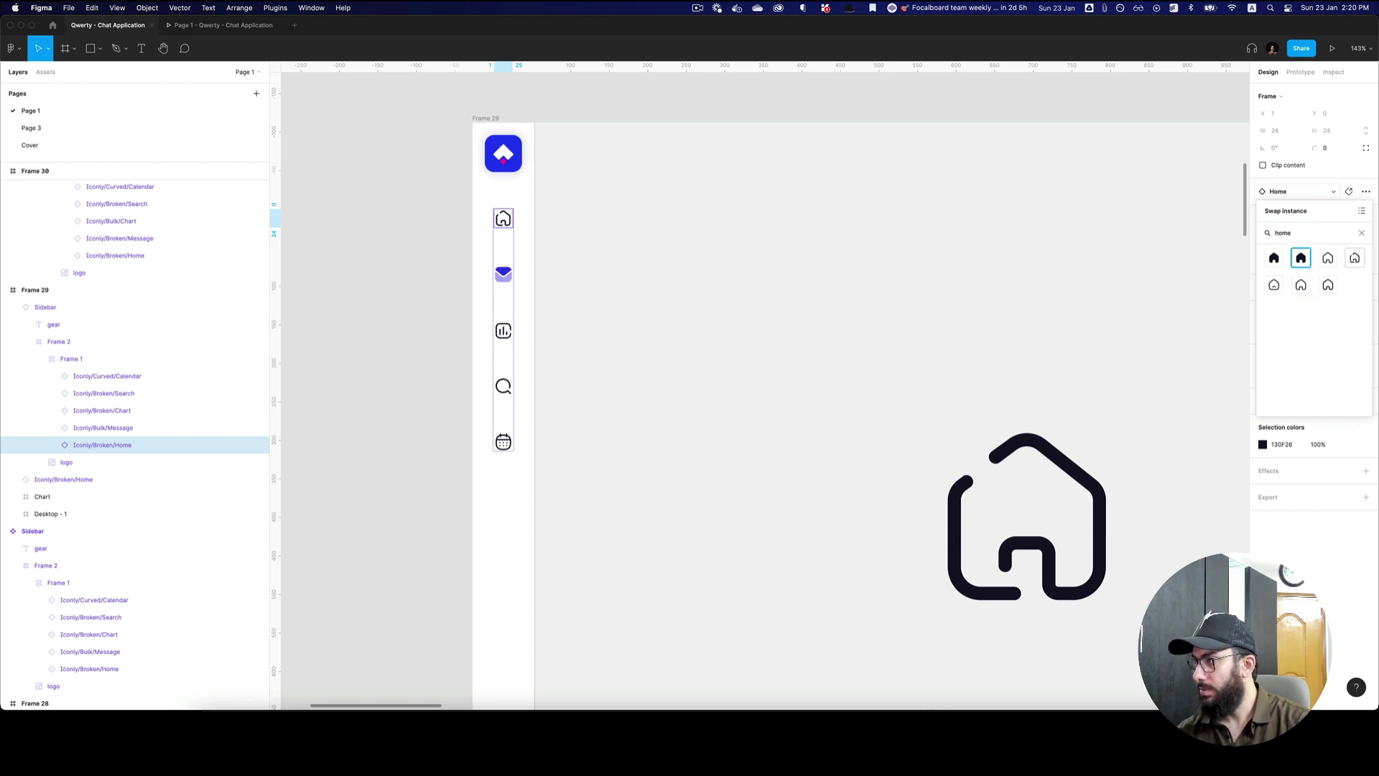
pyautogui.click(1273, 258)
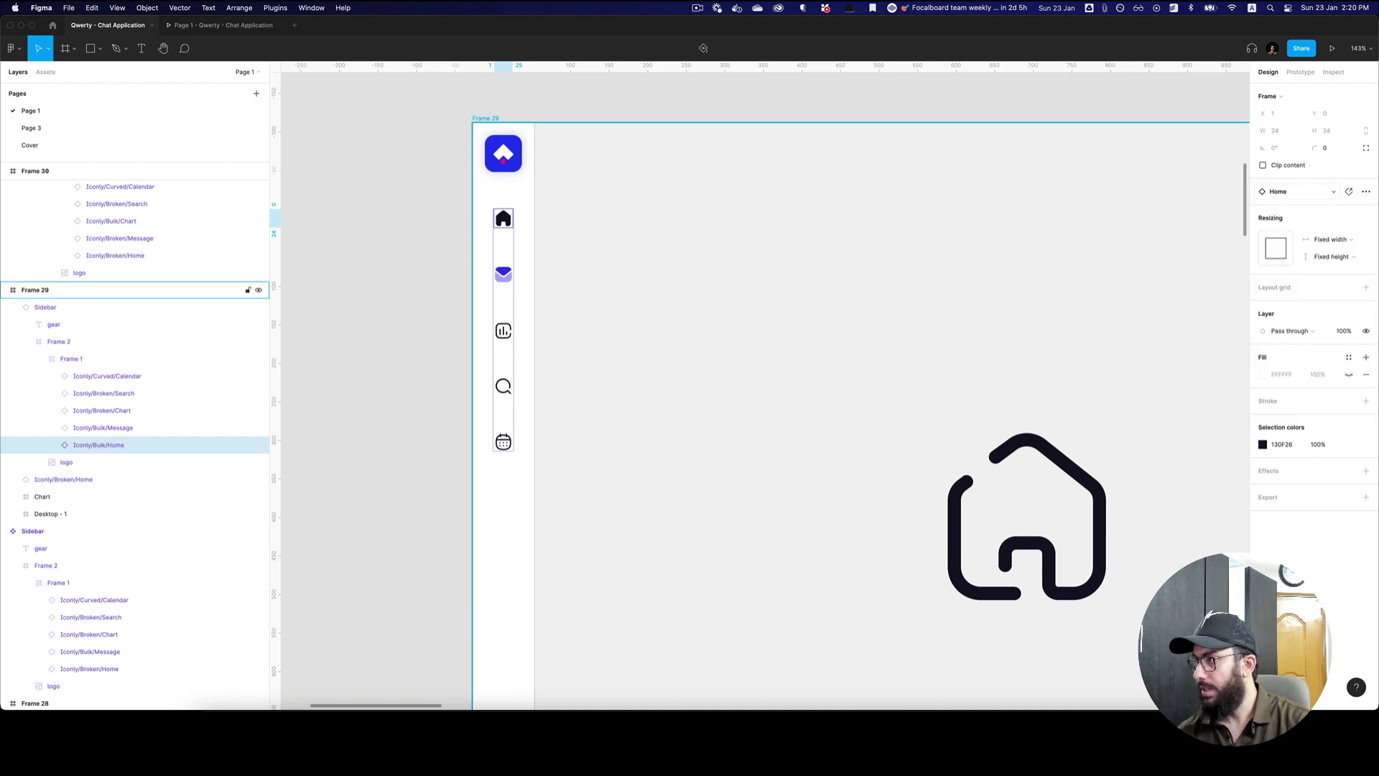
pyautogui.click(1348, 444)
pyautogui.click(1191, 491)
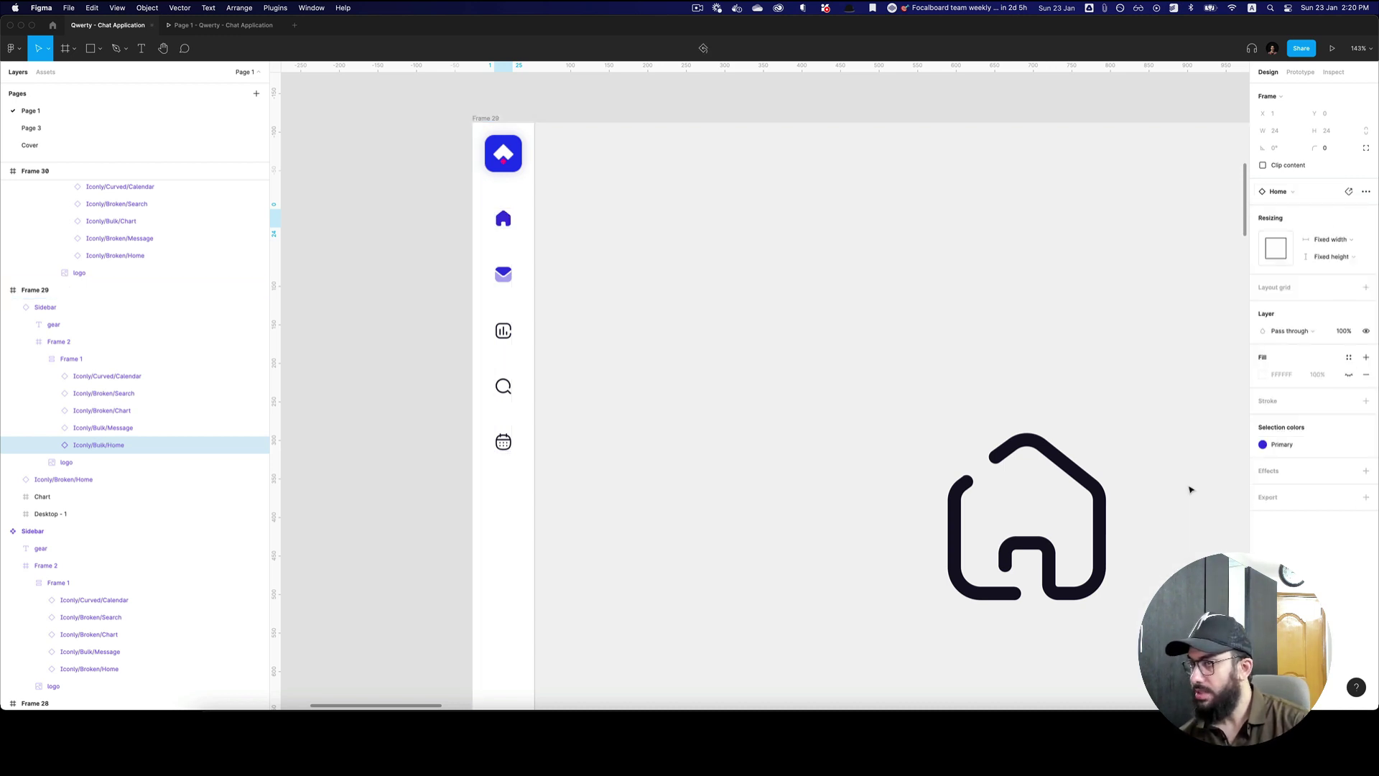
# - Swap the Message icon in Frame 29's sidebar for the outlined Iconly/Broken/Message version
pyautogui.click(503, 274)
pyautogui.click(1302, 192)
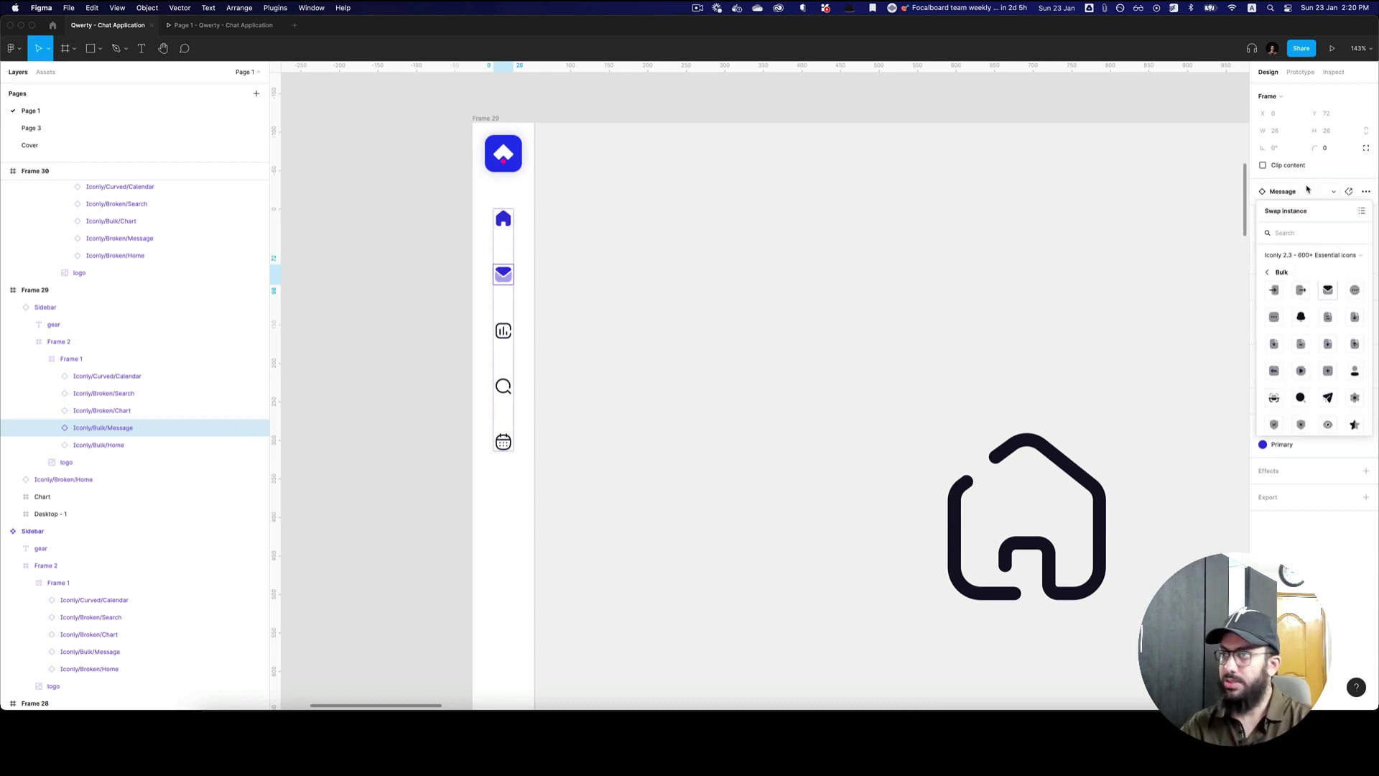
pyautogui.write('message')
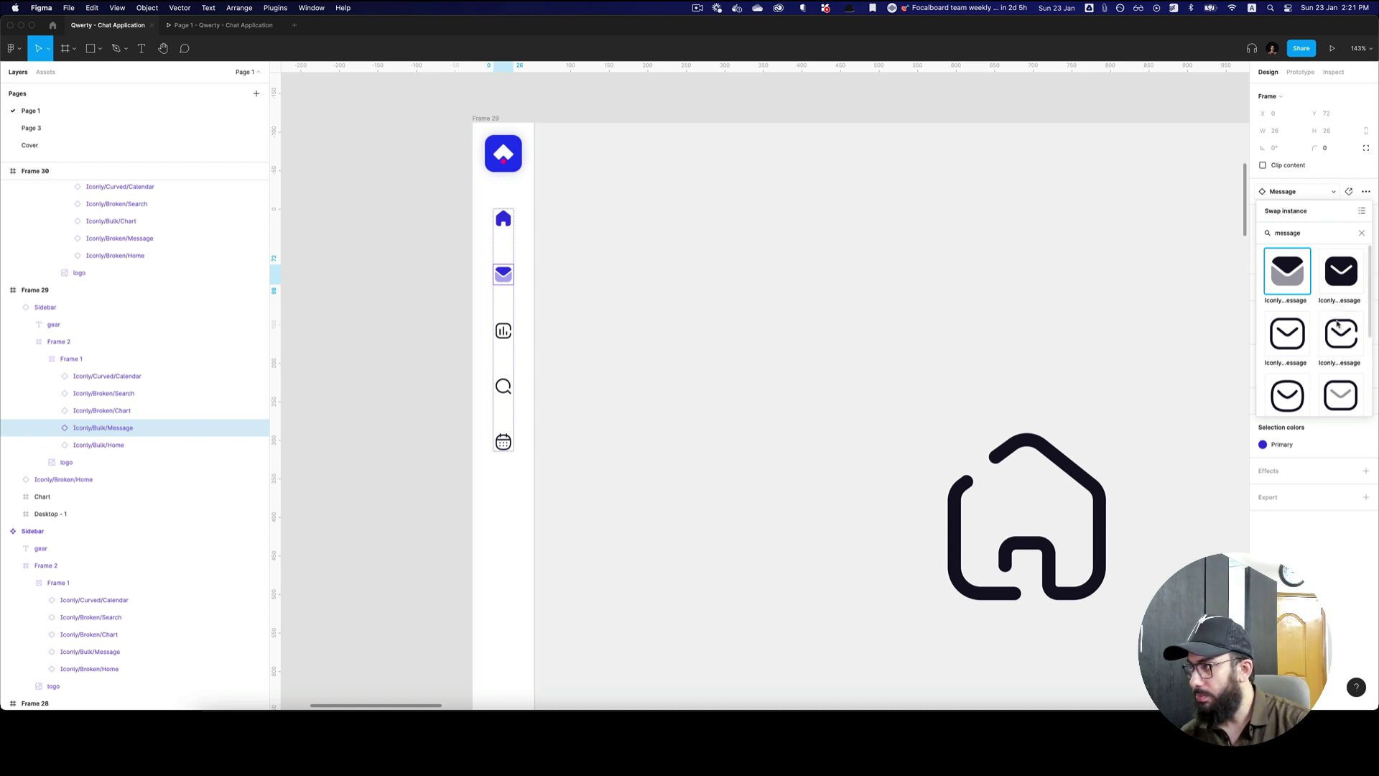
pyautogui.click(1325, 325)
# - Test the active icon on the Home, Message, Chart, Search and Calendar screens in the prototype preview and return to the design file
pyautogui.hotkey('ctrl', 'Tab')
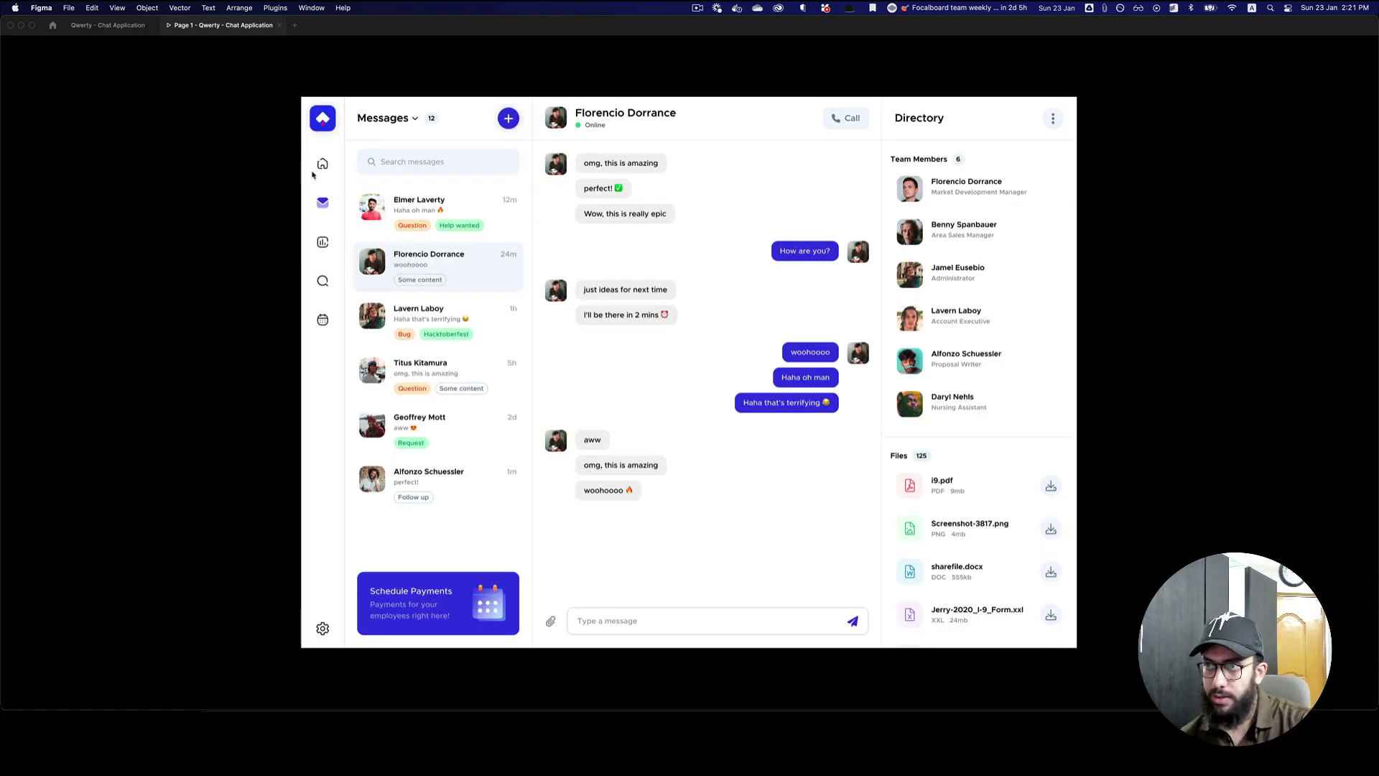
pyautogui.click(323, 165)
pyautogui.click(324, 203)
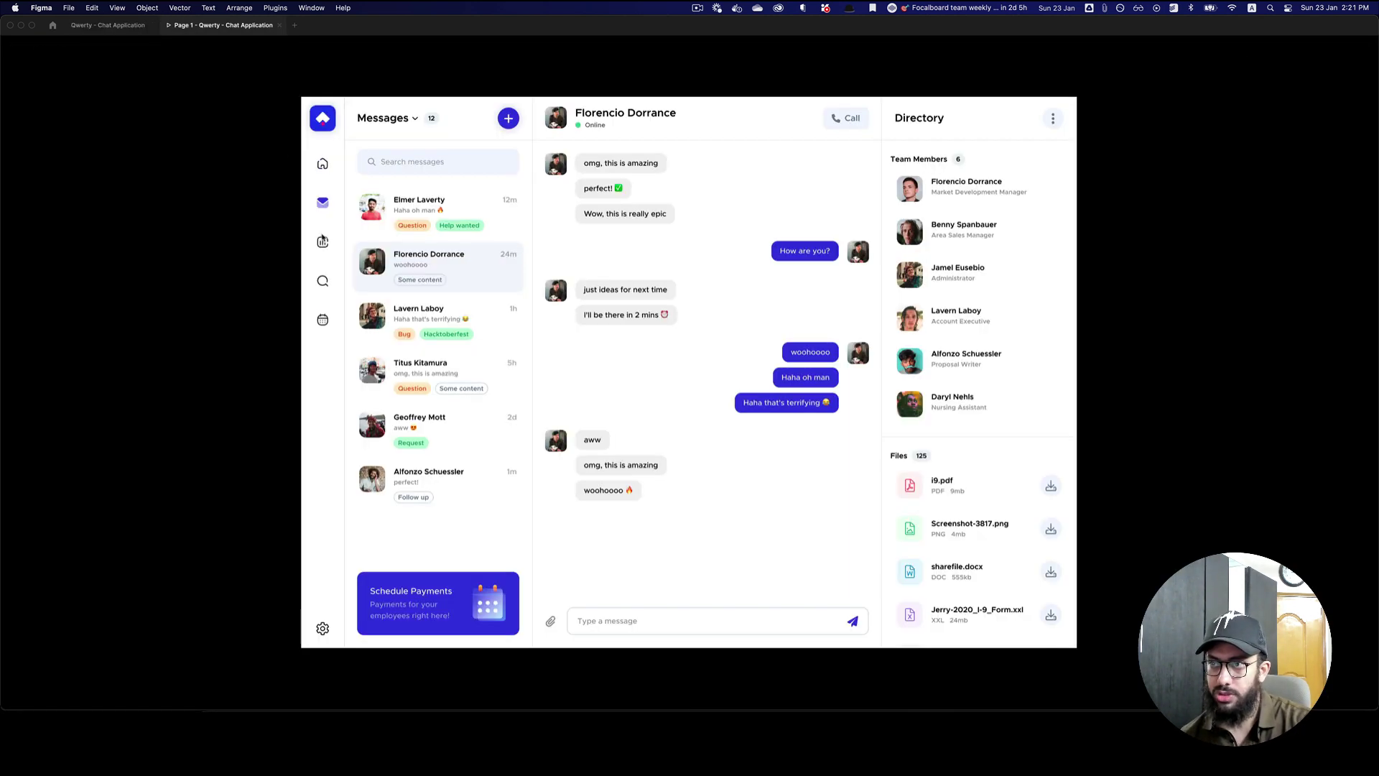
pyautogui.click(322, 242)
pyautogui.click(322, 283)
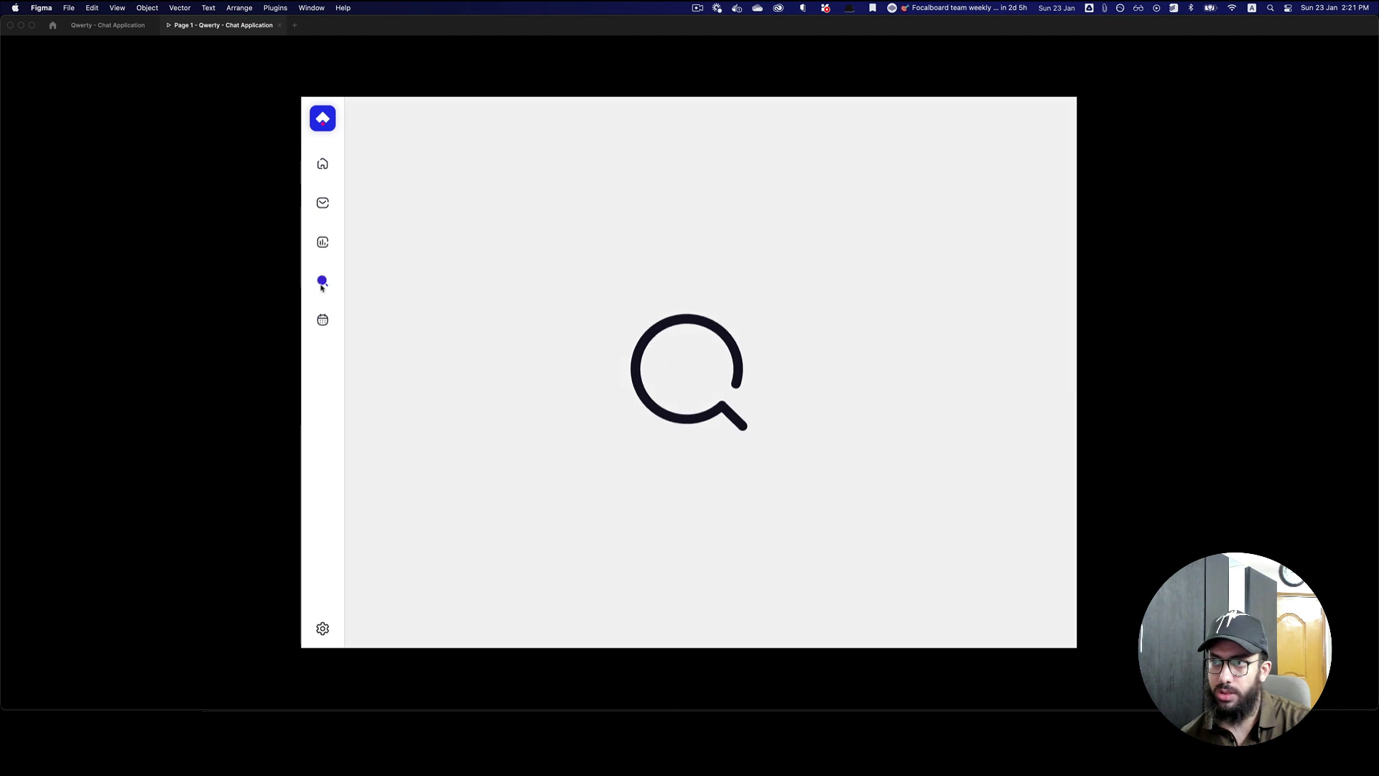
pyautogui.click(324, 323)
pyautogui.click(323, 164)
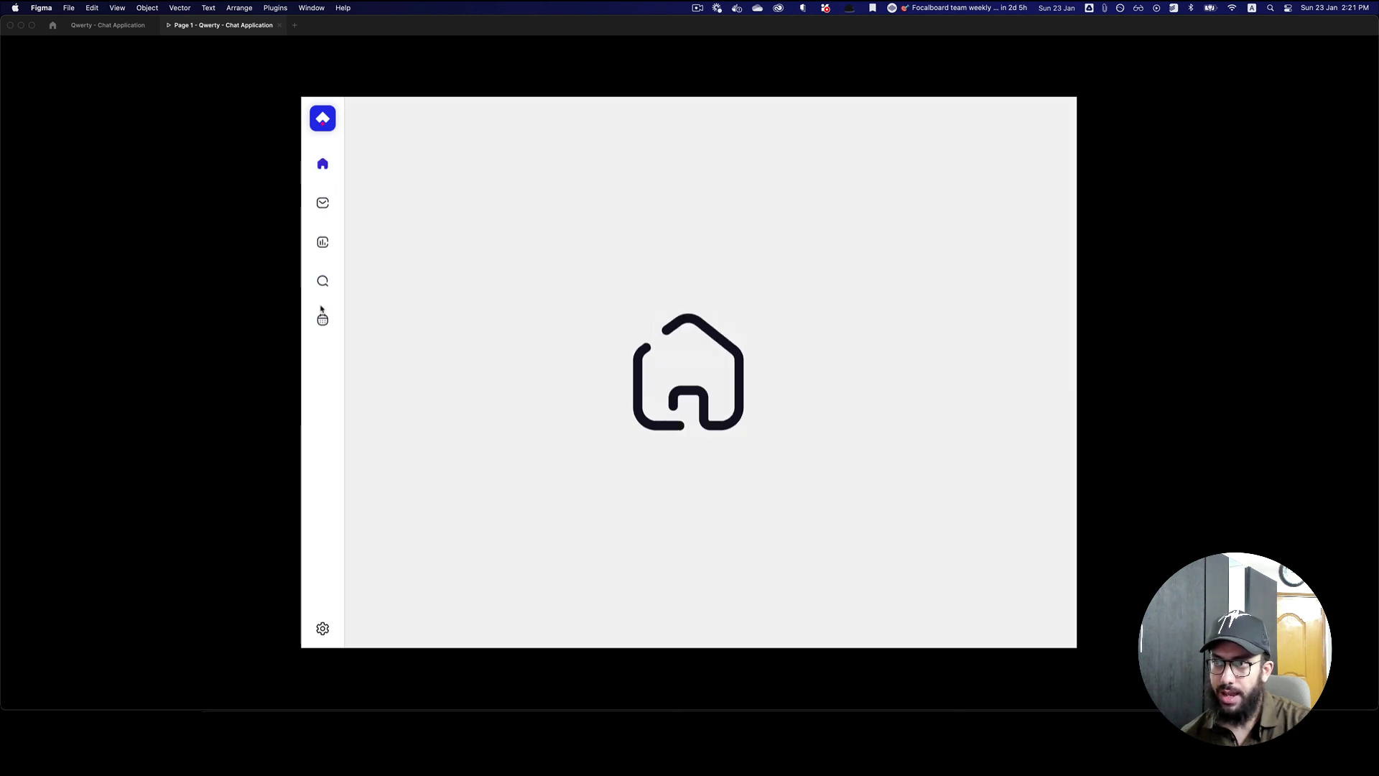
pyautogui.click(325, 283)
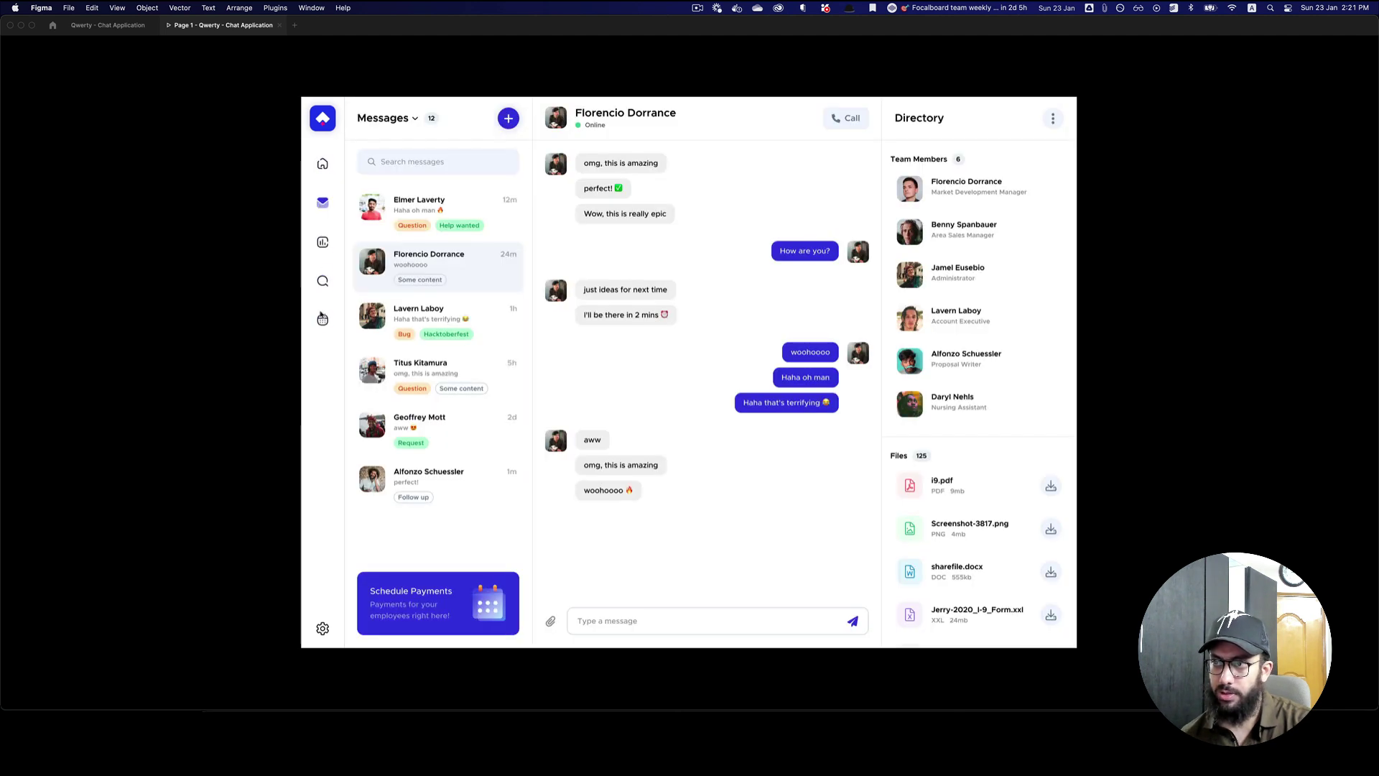
pyautogui.click(323, 318)
pyautogui.click(323, 165)
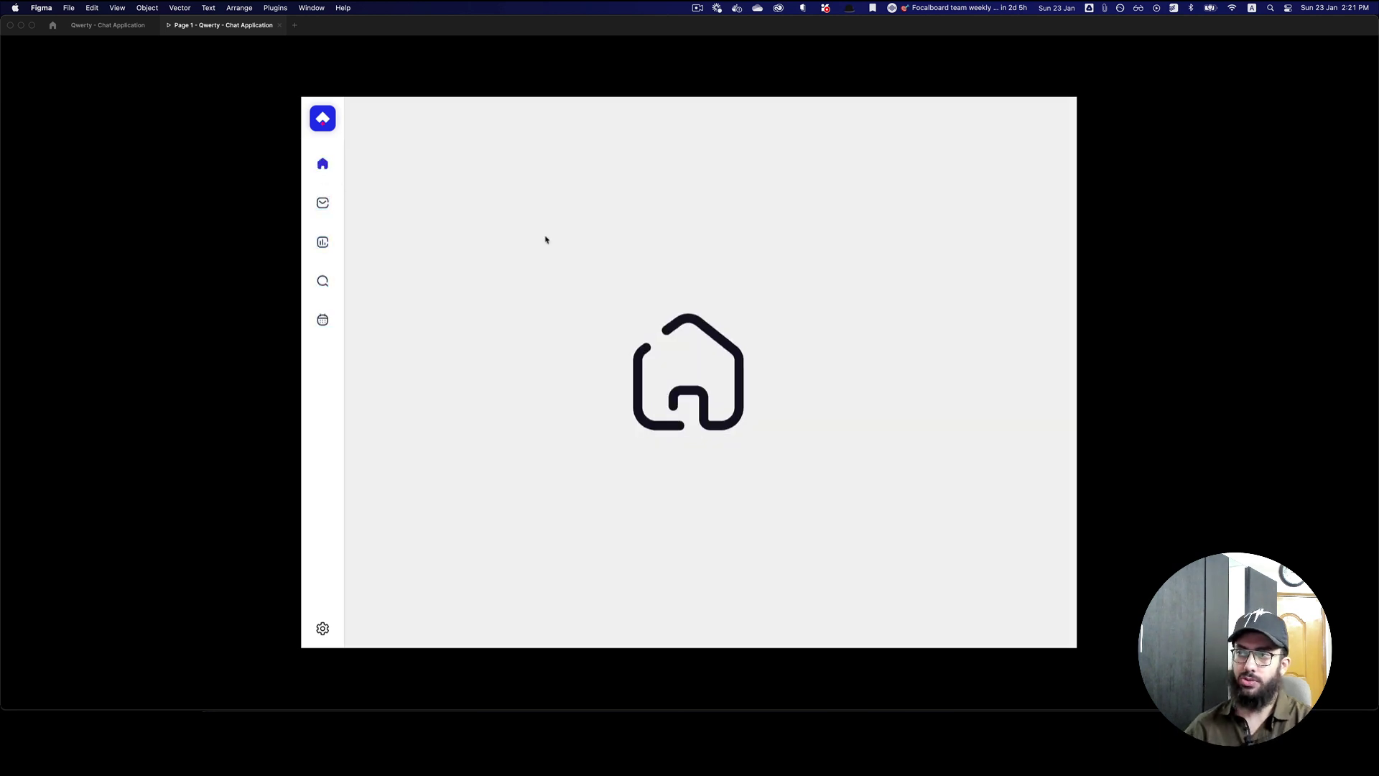
pyautogui.hotkey('ctrl', 'Tab')
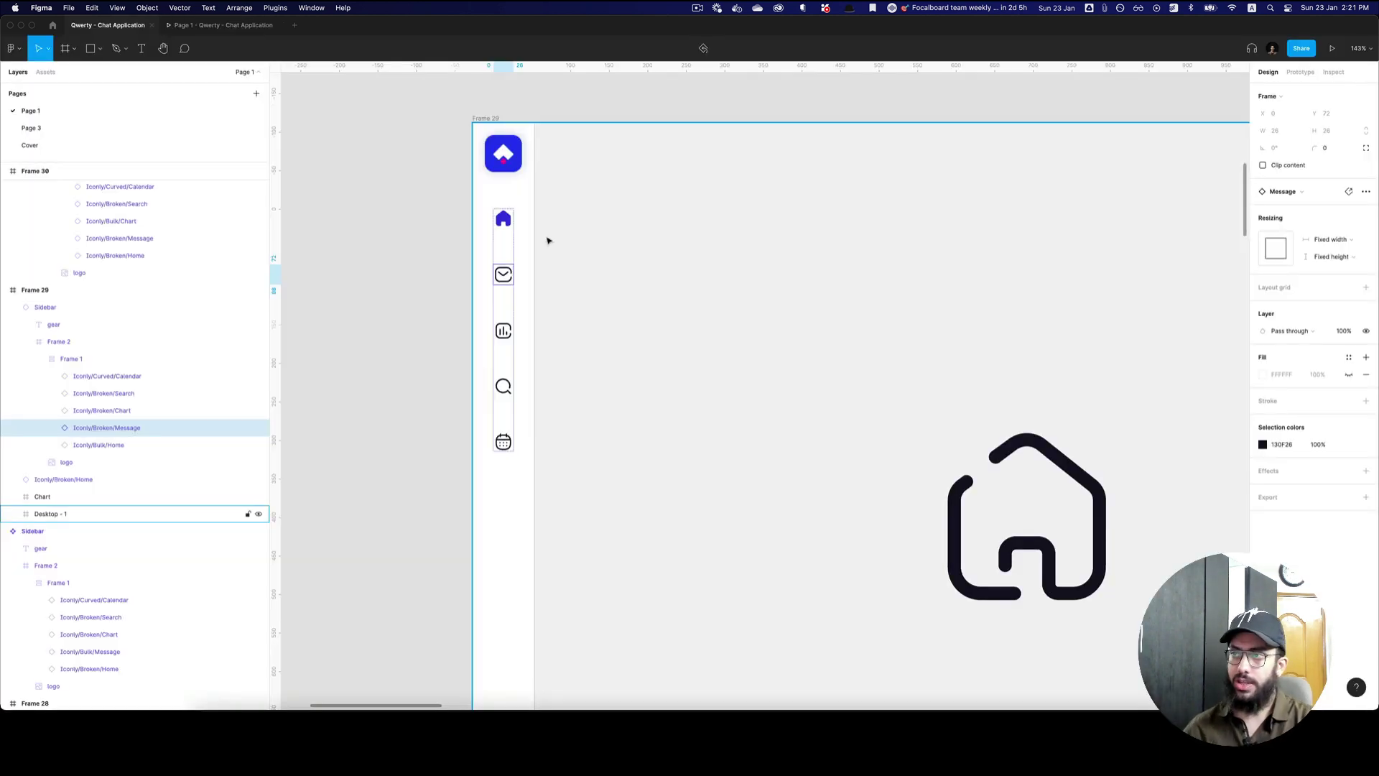
# - Compare the main Sidebar component with the sidebar instances and their active icons in all the screen frames
pyautogui.scroll(-5, 547, 241)
pyautogui.scroll(1, 431, 258)
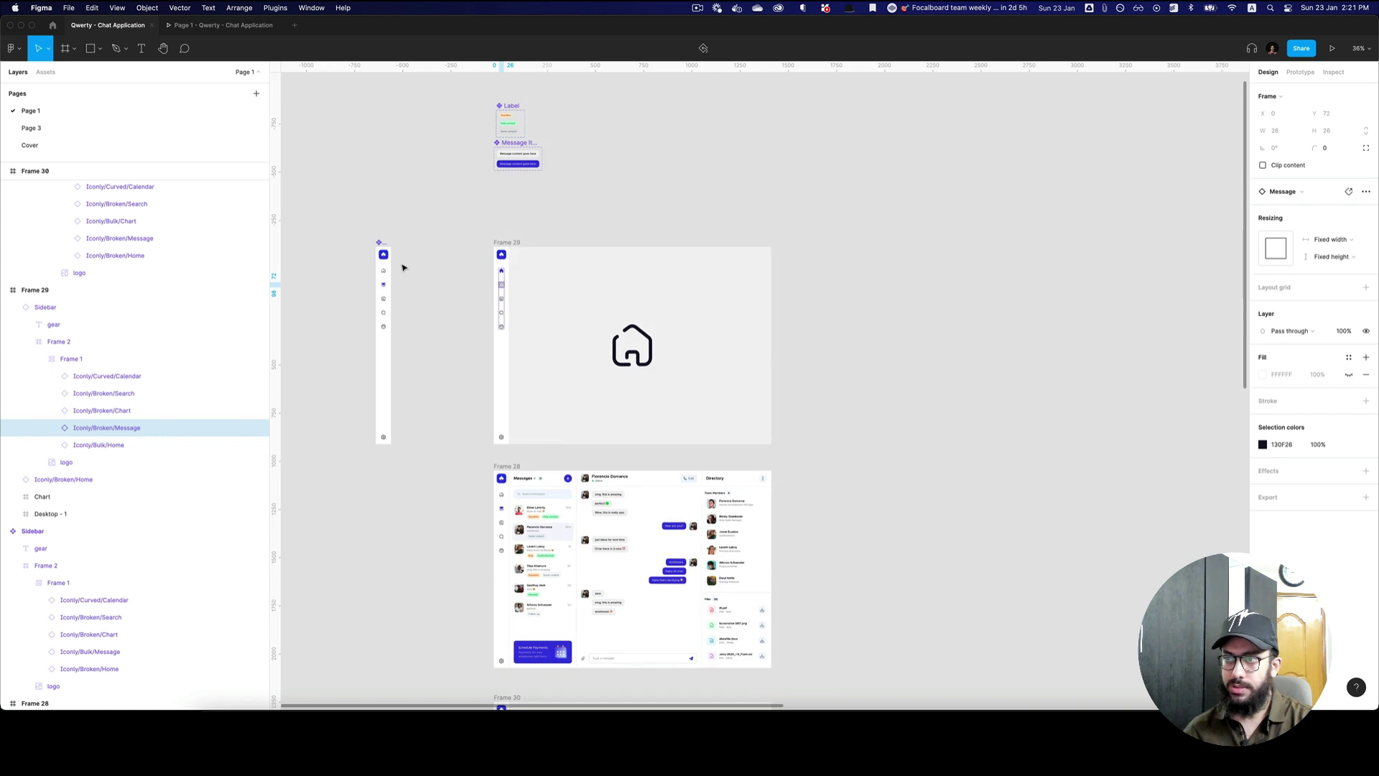
pyautogui.click(384, 254)
pyautogui.click(373, 298)
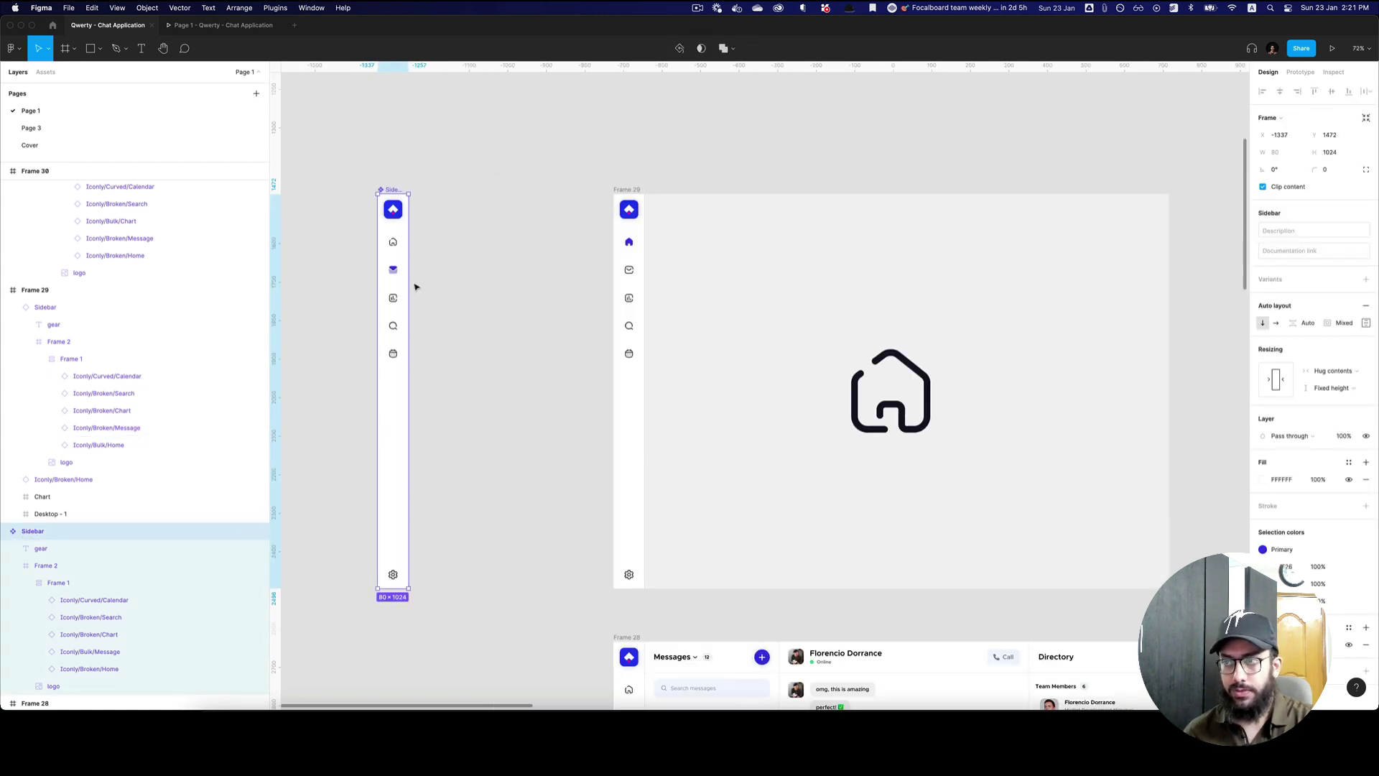
pyautogui.press('z')
pyautogui.click(373, 286)
pyautogui.moveTo(375, 289); pyautogui.dragTo(437, 312)
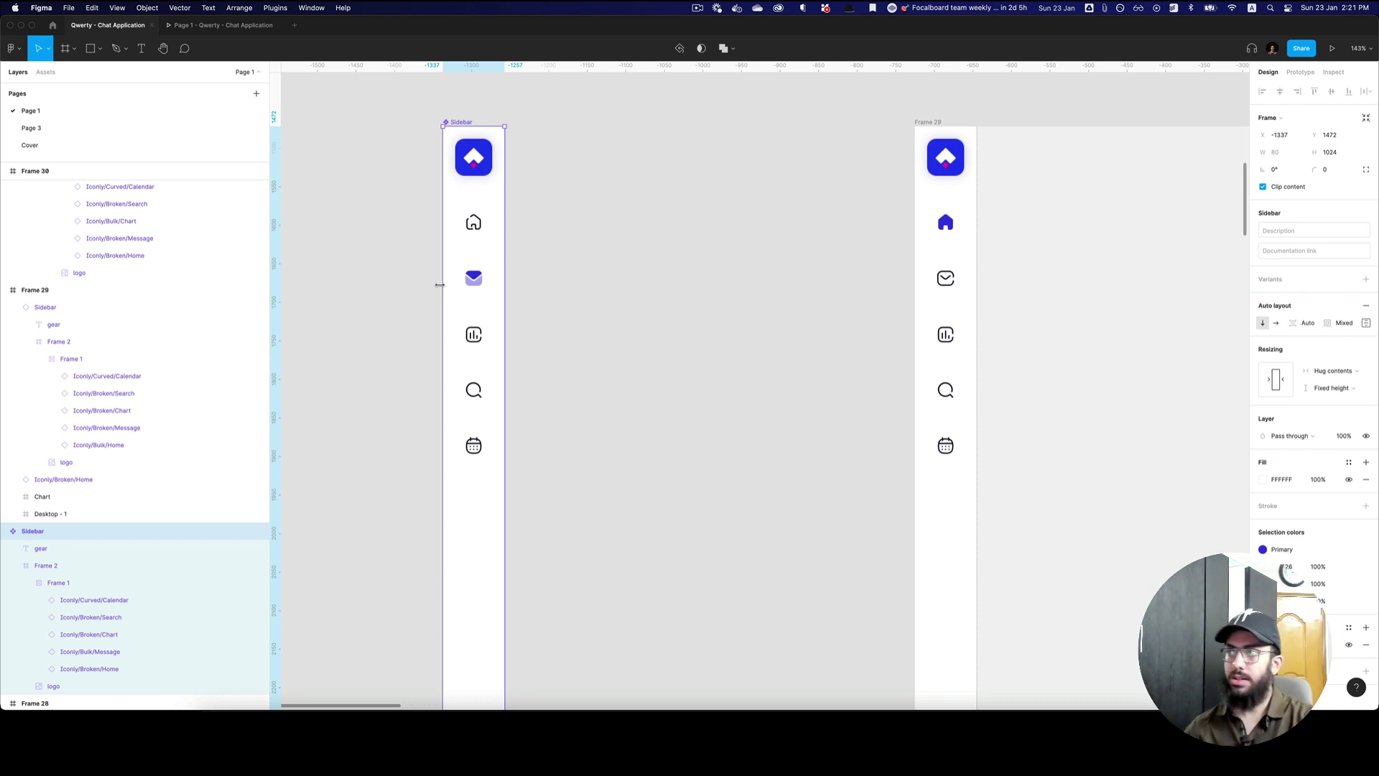
pyautogui.keyDown('alt'); pyautogui.click(619, 246); pyautogui.keyUp('alt')
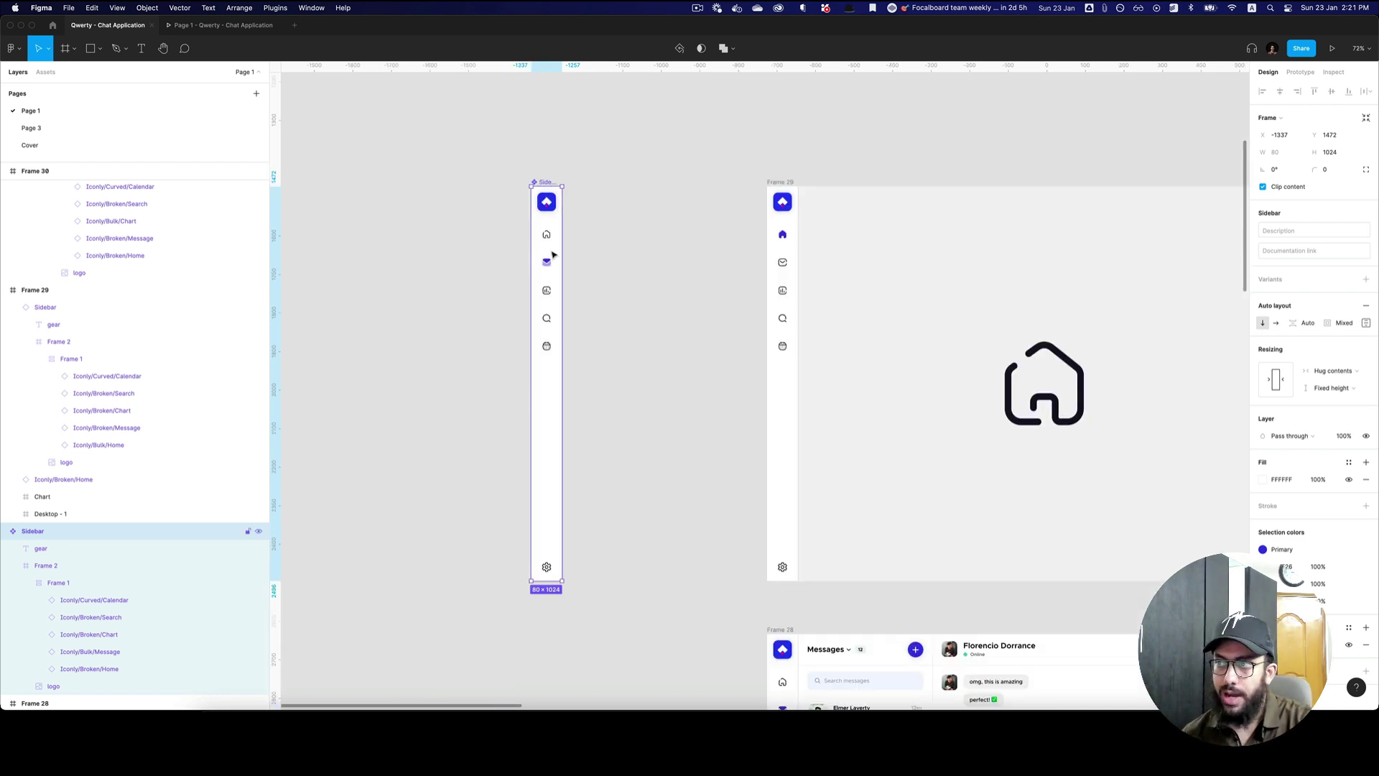
pyautogui.scroll(-20, 788, 203)
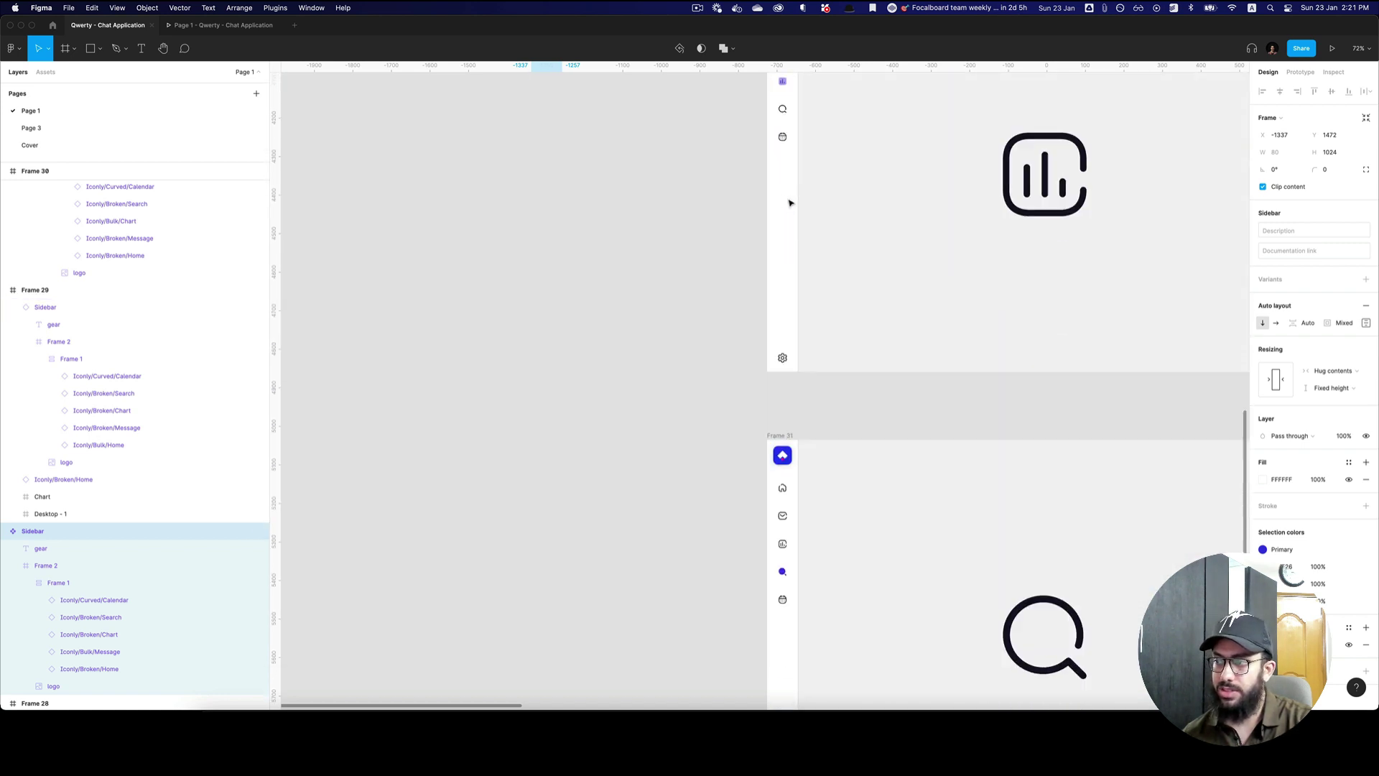
pyautogui.scroll(-20, 788, 203)
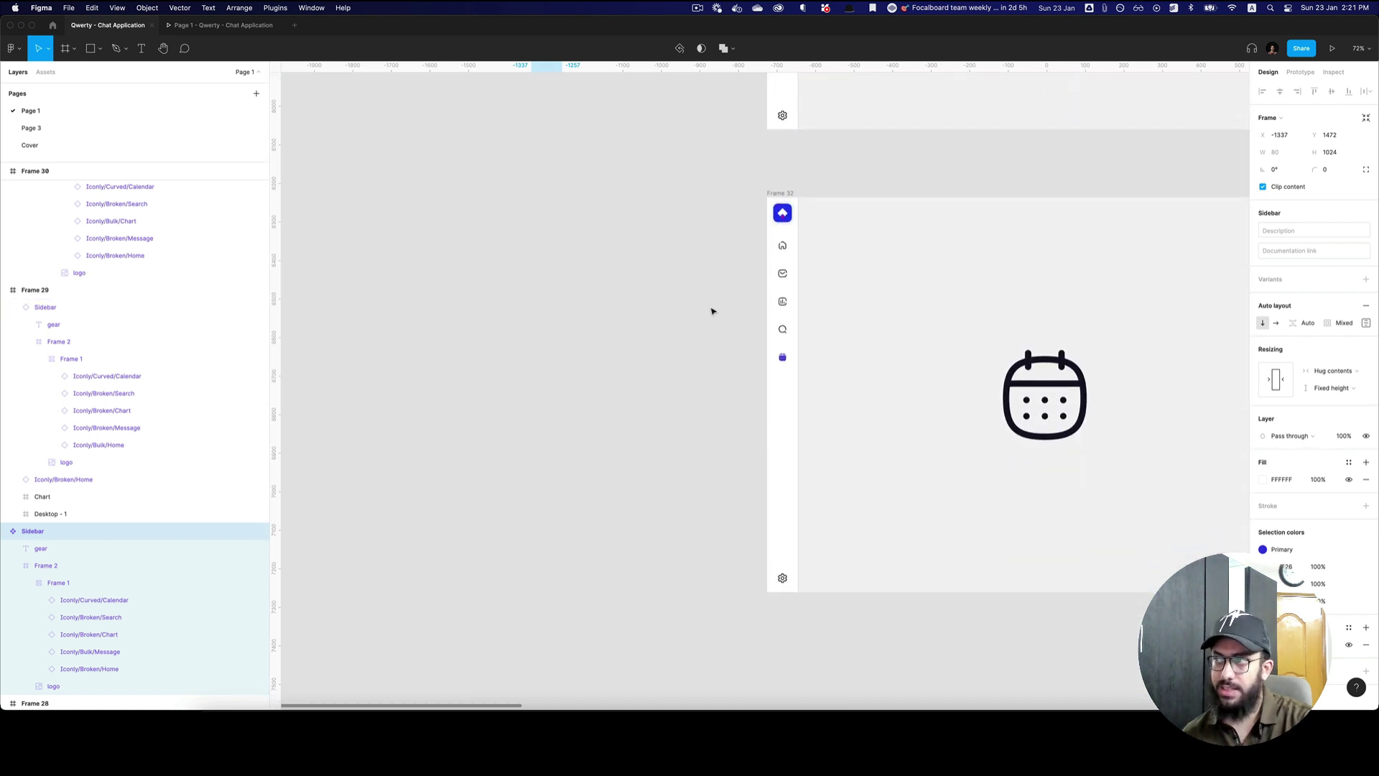
pyautogui.scroll(20, 712, 311)
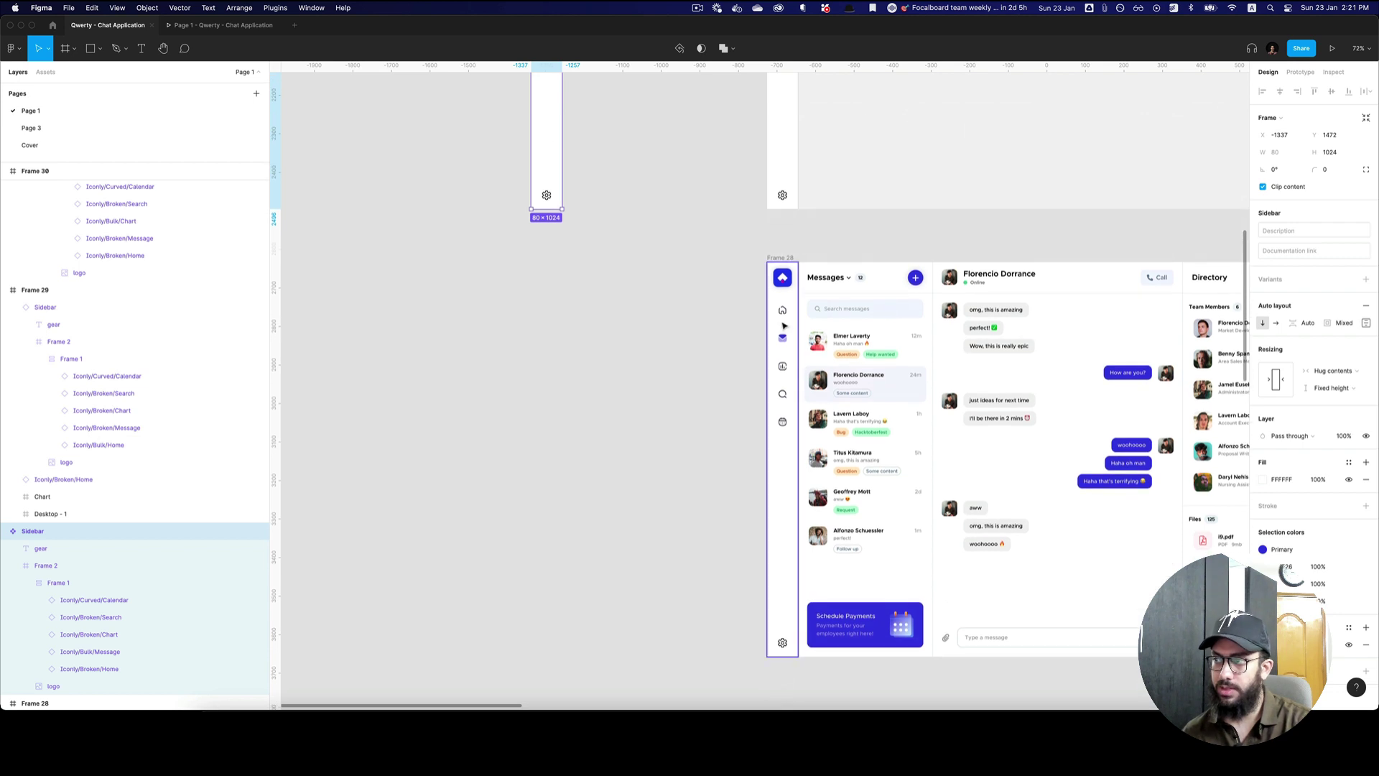
pyautogui.scroll(10, 784, 327)
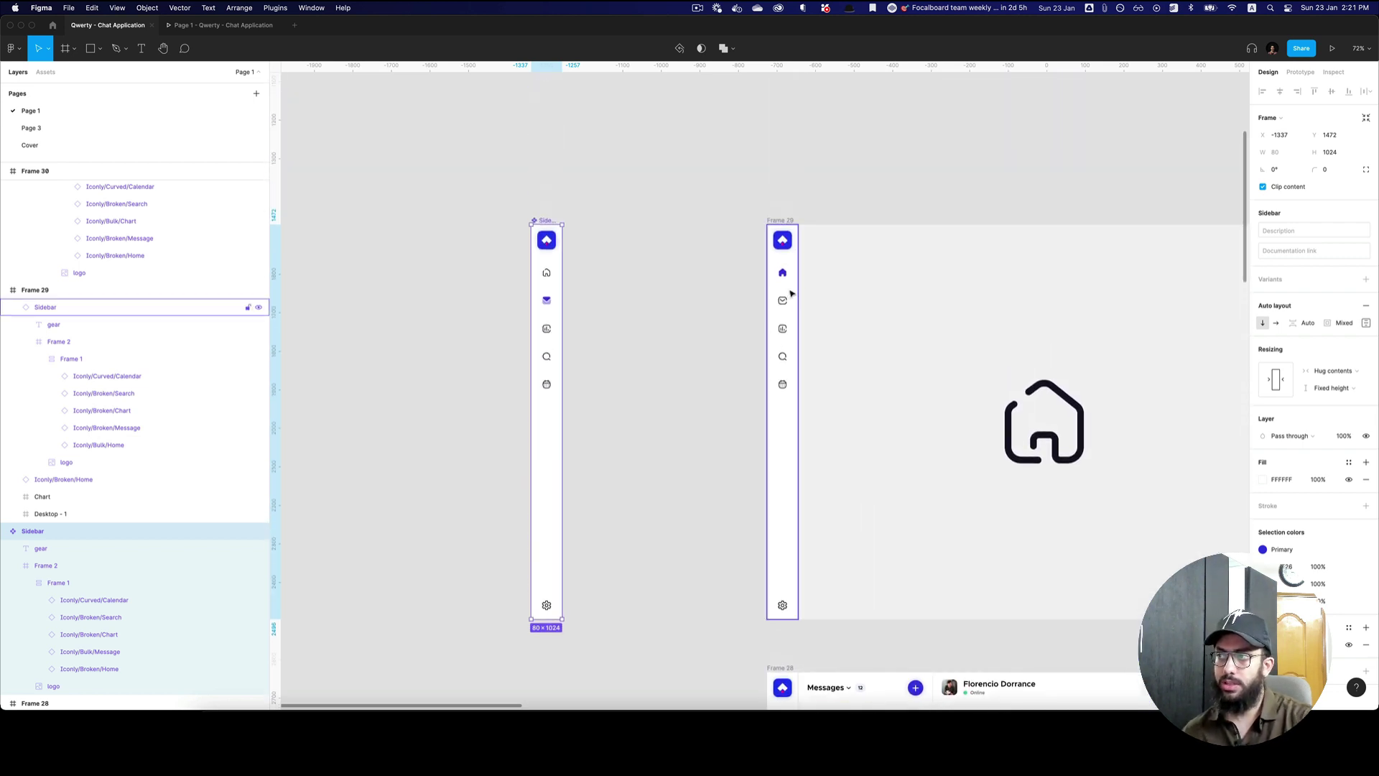
# - Examine the prototype connections of the sidebar icons in Frames 29, 28 and 30
pyautogui.click(785, 295)
pyautogui.hotkey('shift', 'e')
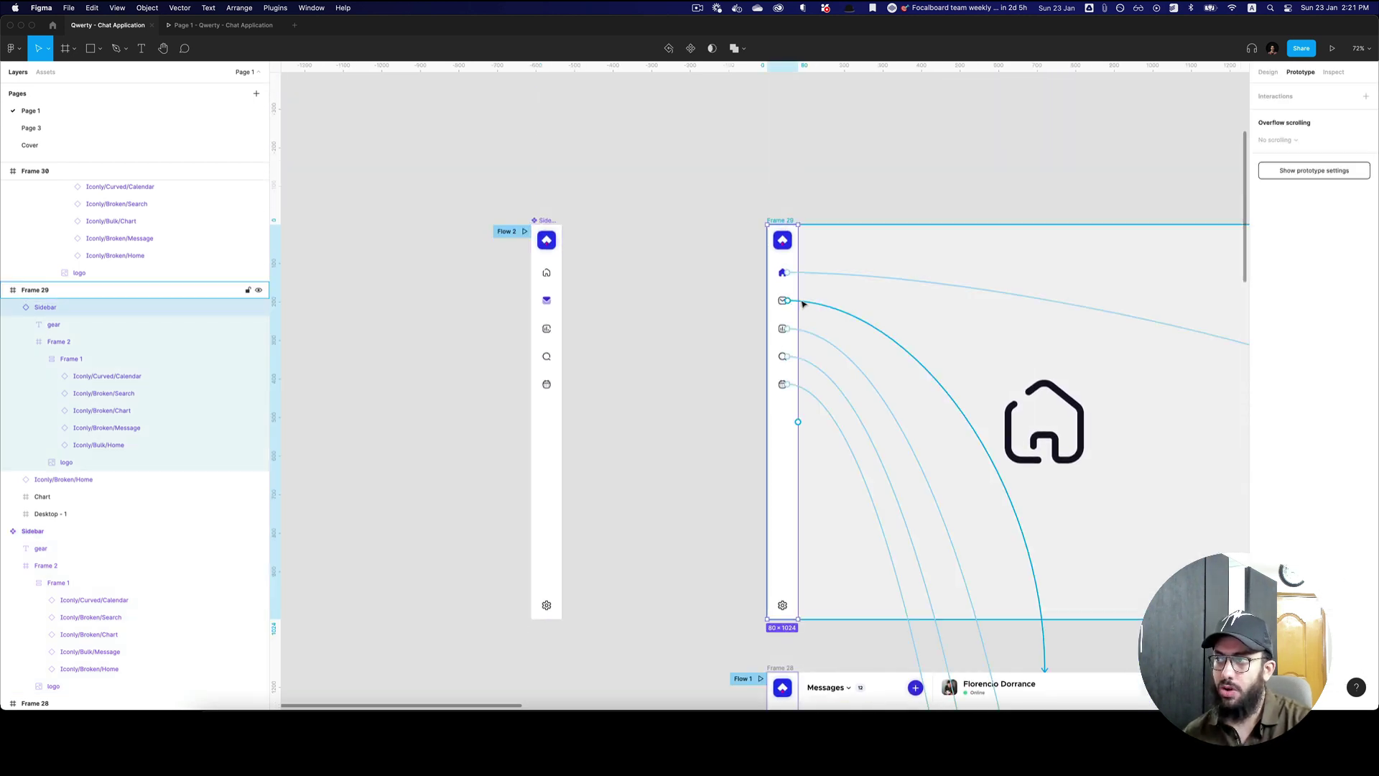
pyautogui.scroll(-2, 800, 293)
pyautogui.scroll(-6, 794, 309)
pyautogui.click(785, 343)
pyautogui.scroll(-9, 787, 321)
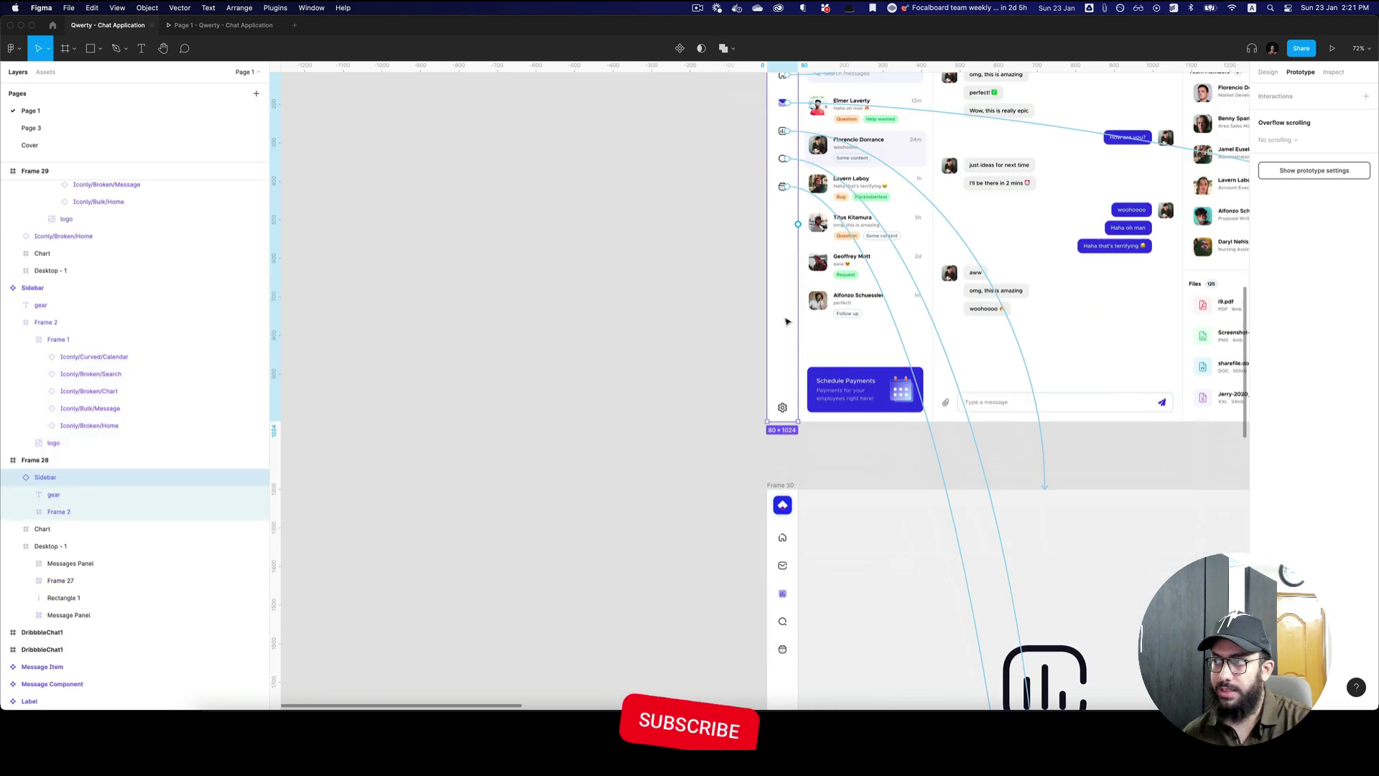
pyautogui.click(785, 306)
pyautogui.scroll(10, 786, 300)
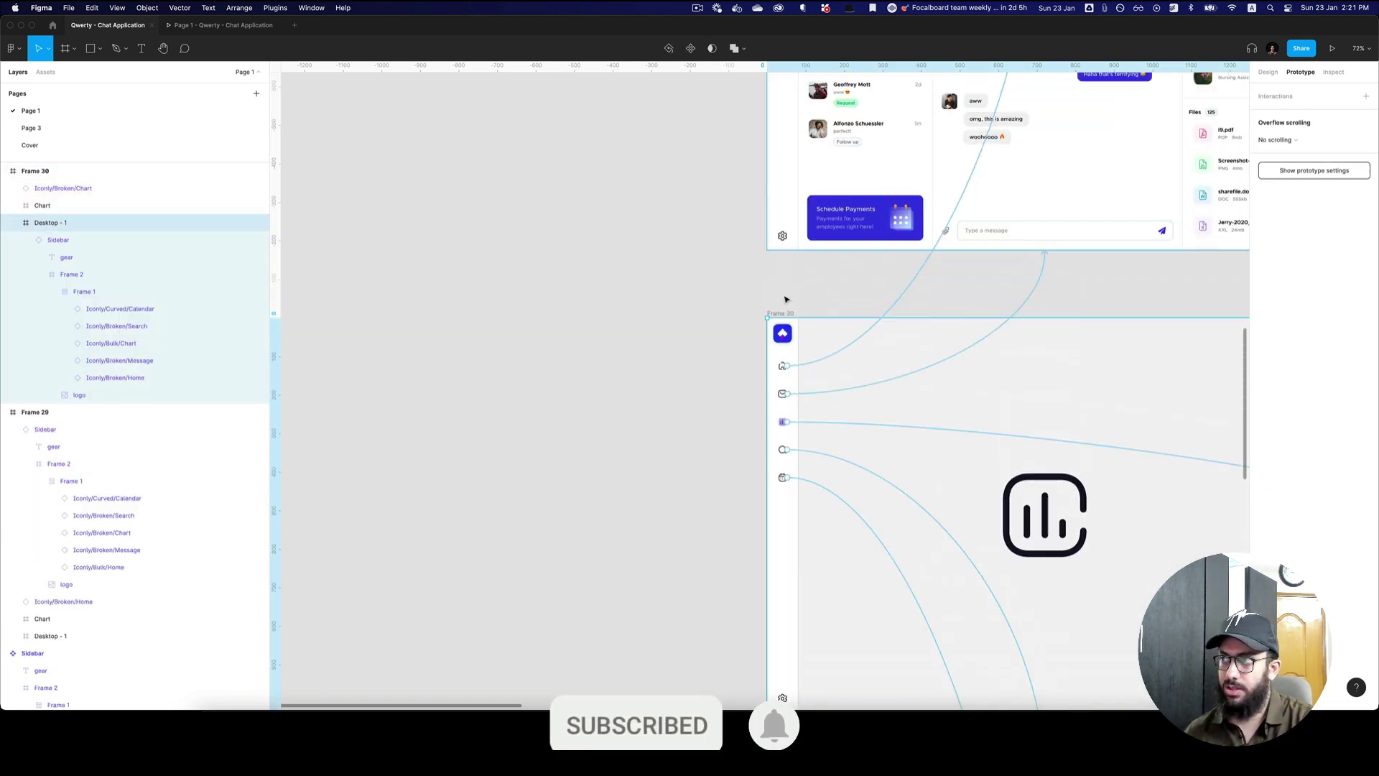